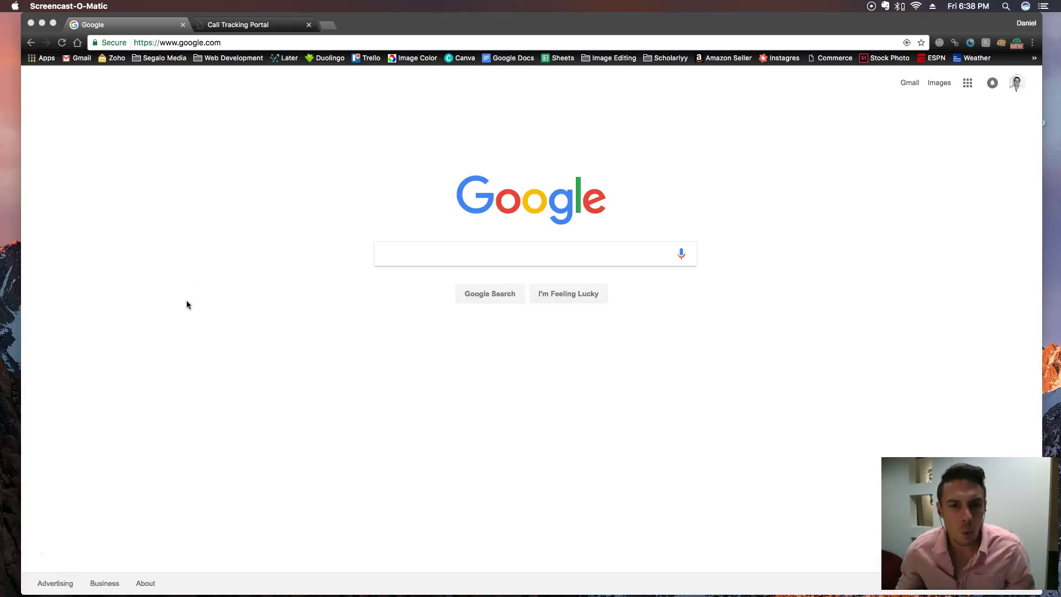
- Search 'gmail' from Chrome's address bar to load the Gmail inbox
{"action": "left_click", "coordinate": [216, 42]}
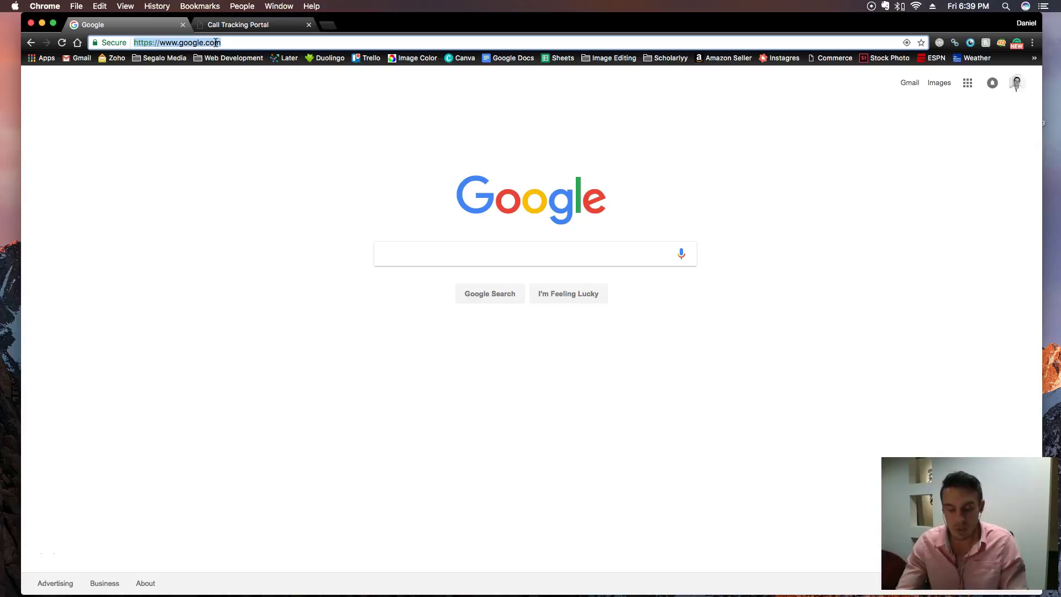
{"action": "type", "text": "gmail"}
{"action": "key", "text": "Return"}
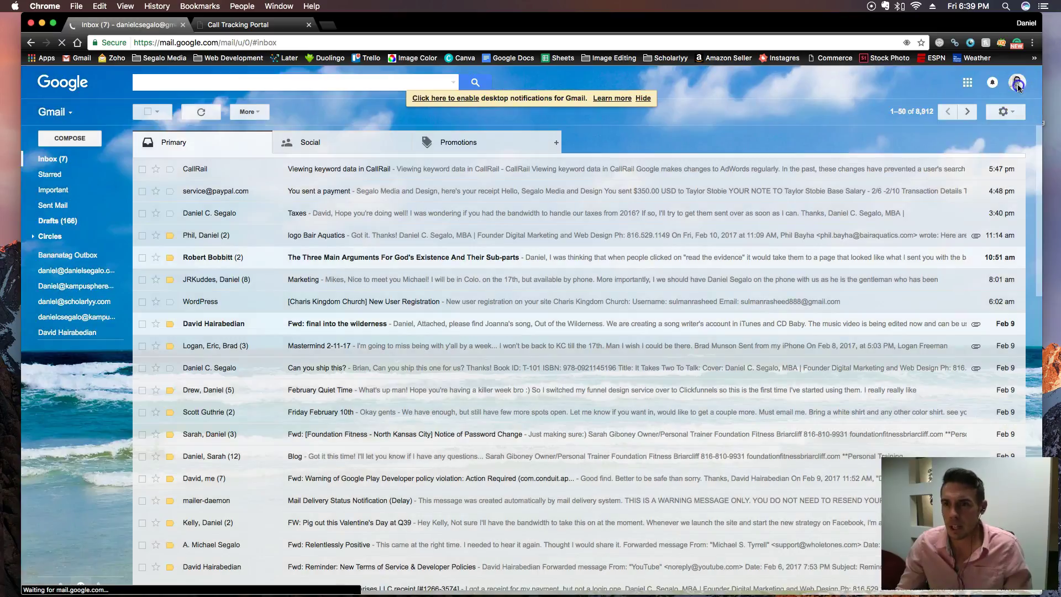
{"action": "left_click", "coordinate": [1019, 91]}
{"action": "left_click", "coordinate": [931, 251]}
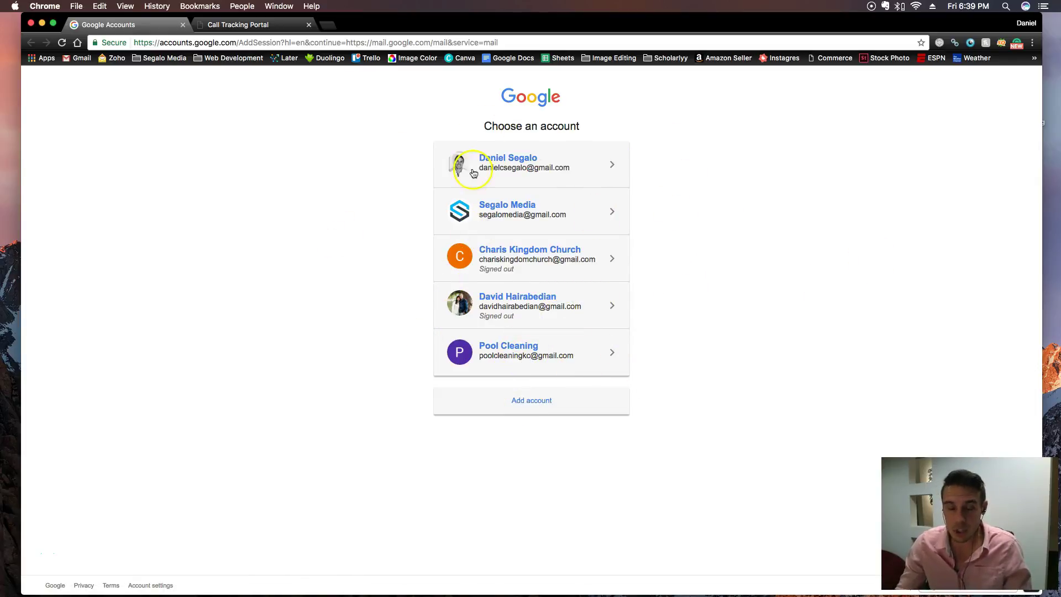
{"action": "left_click", "coordinate": [519, 400]}
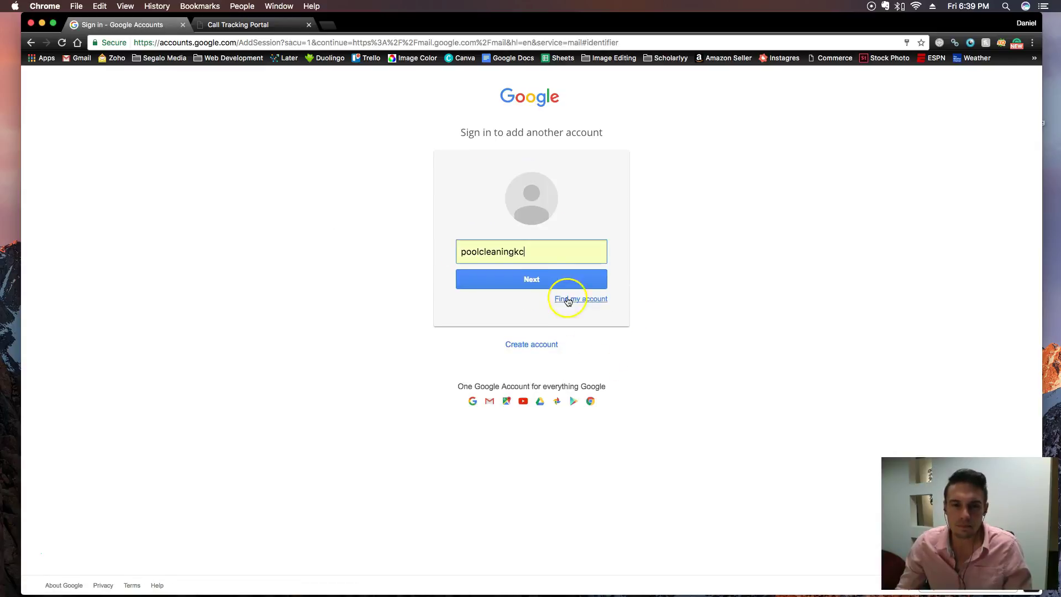
{"action": "left_click", "coordinate": [540, 347]}
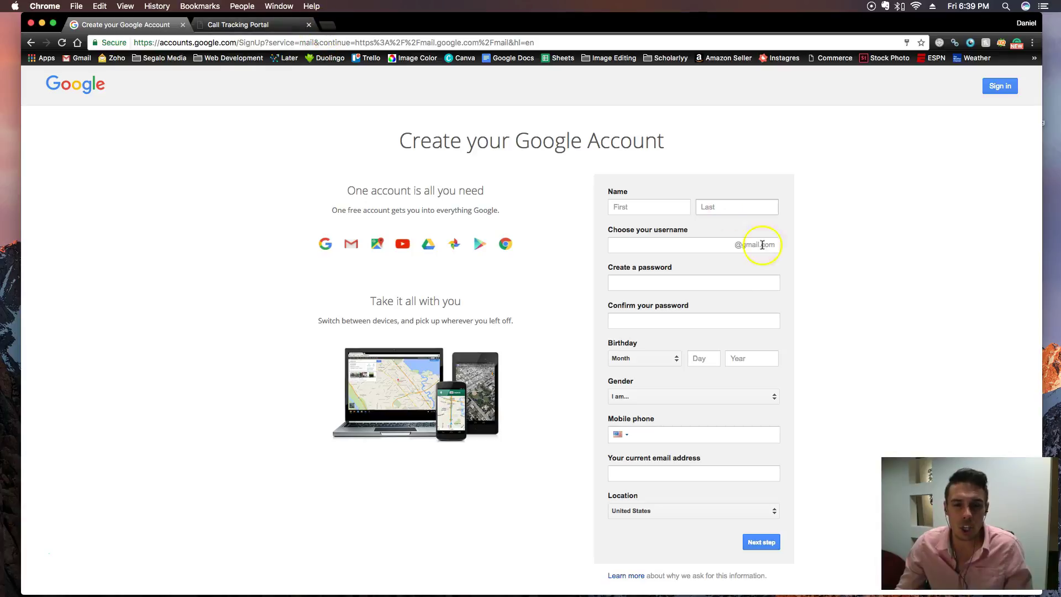
- Fill in the name Carpet Cleaning and check the bookmarks for a site name
{"action": "left_click", "coordinate": [646, 203]}
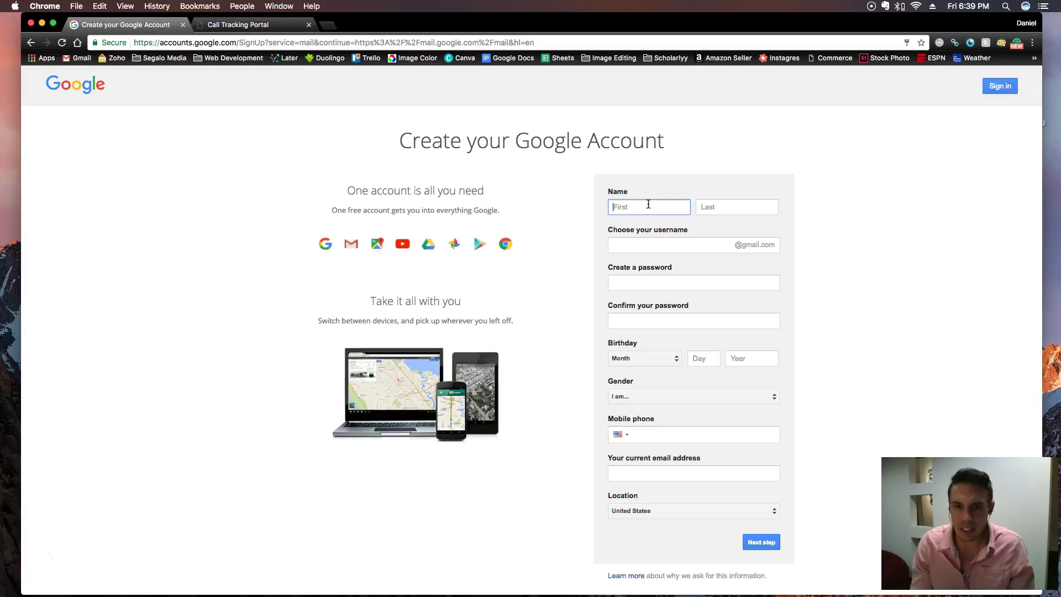
{"action": "key", "text": "Tab"}
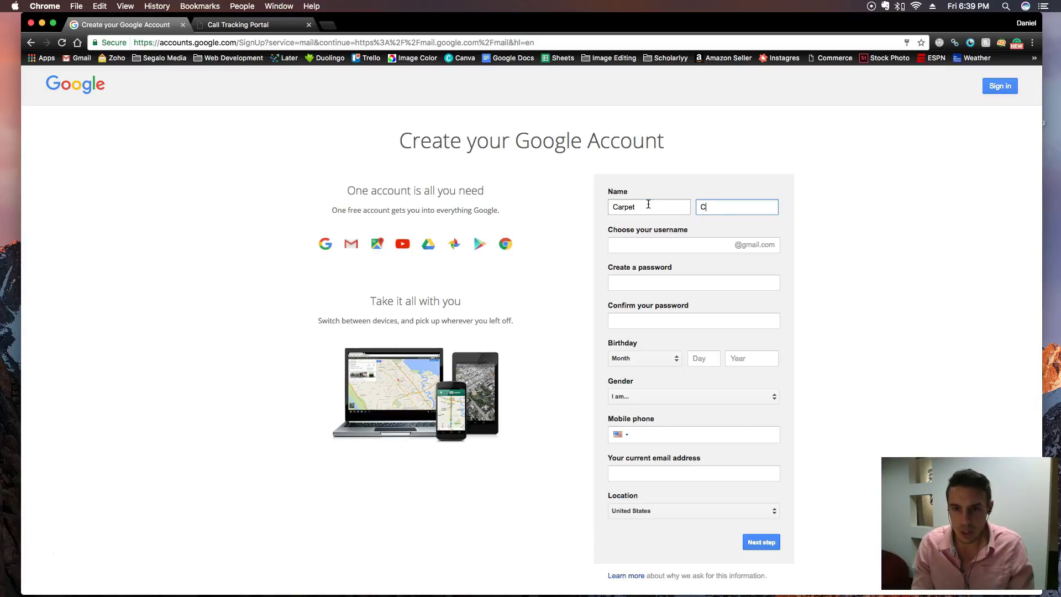
{"action": "key", "text": "Tab"}
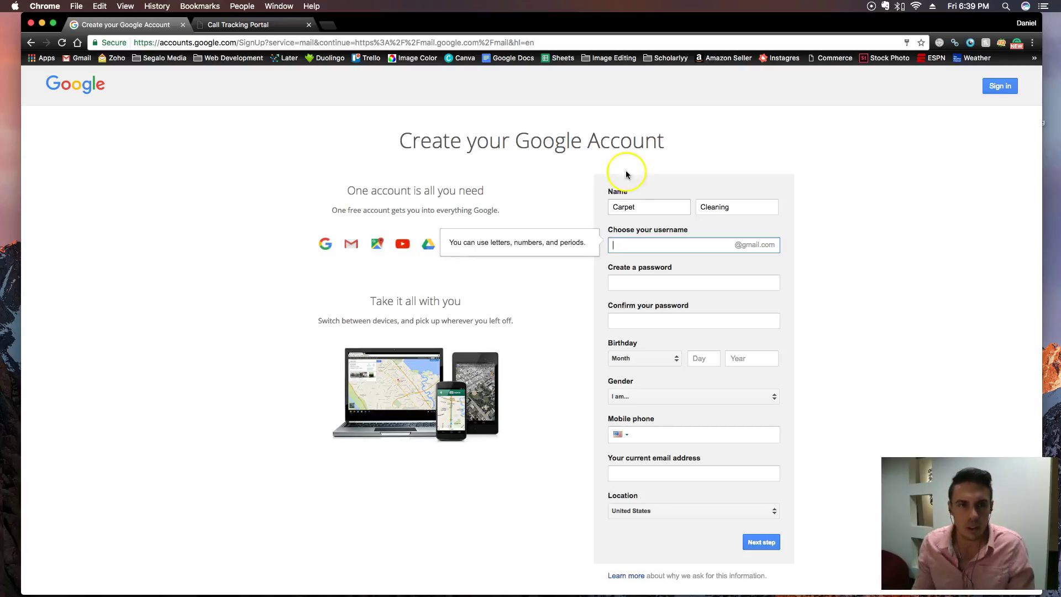
{"action": "left_click", "coordinate": [328, 20]}
{"action": "left_click", "coordinate": [165, 58]}
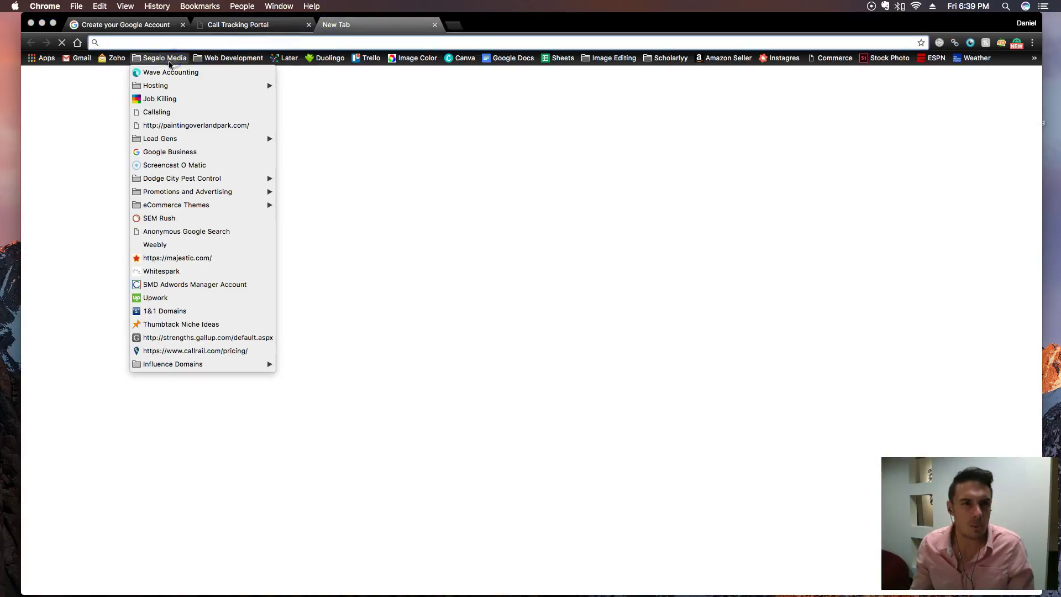
{"action": "mouse_move", "coordinate": [197, 138]}
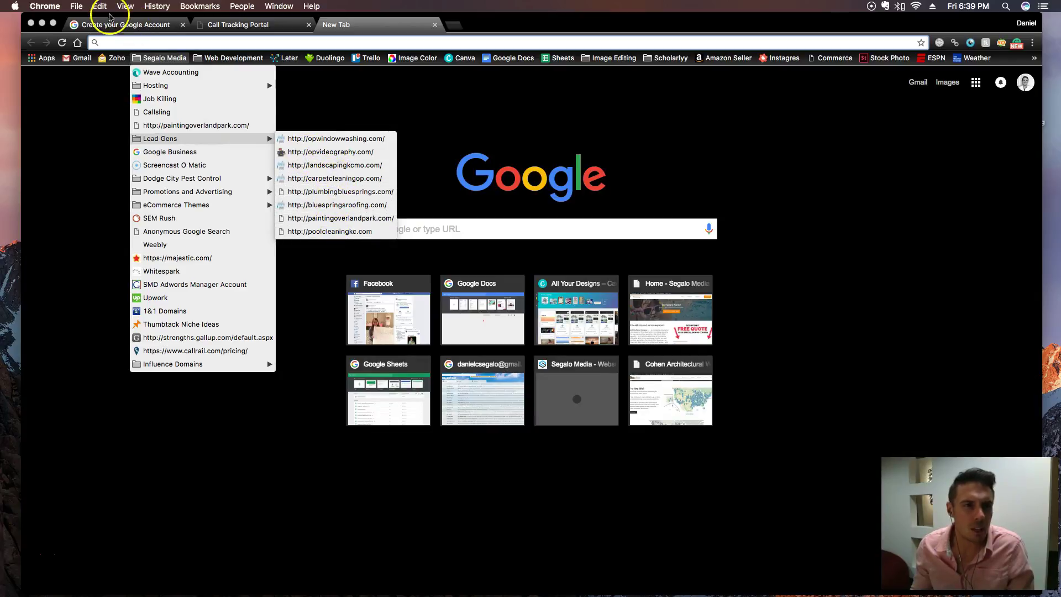
{"action": "left_click", "coordinate": [110, 25]}
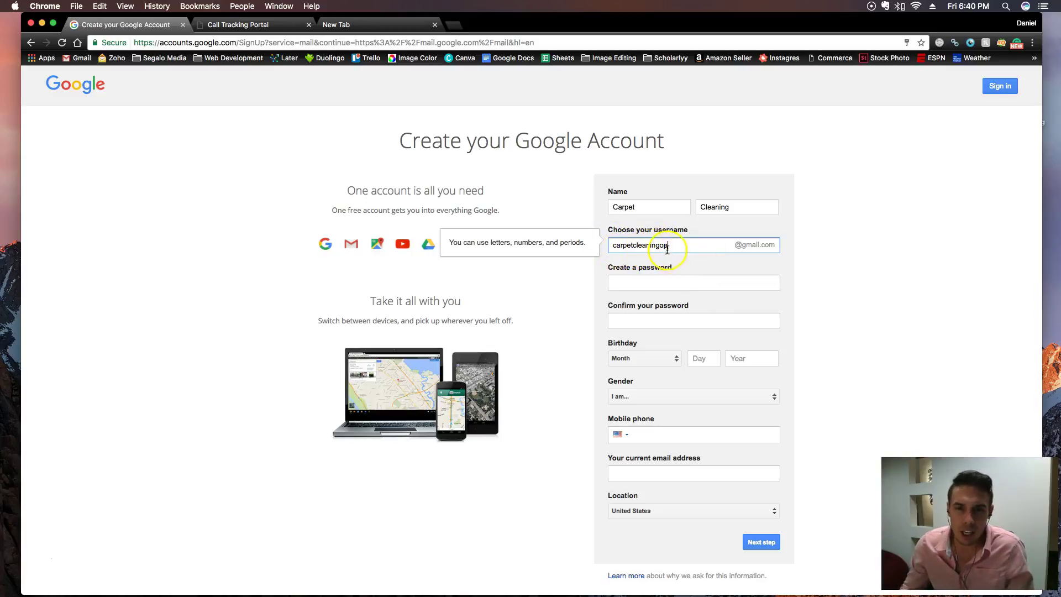
- Enter a username beginning with 'car' and dismiss the saved-password suggestions
{"action": "left_click", "coordinate": [723, 281]}
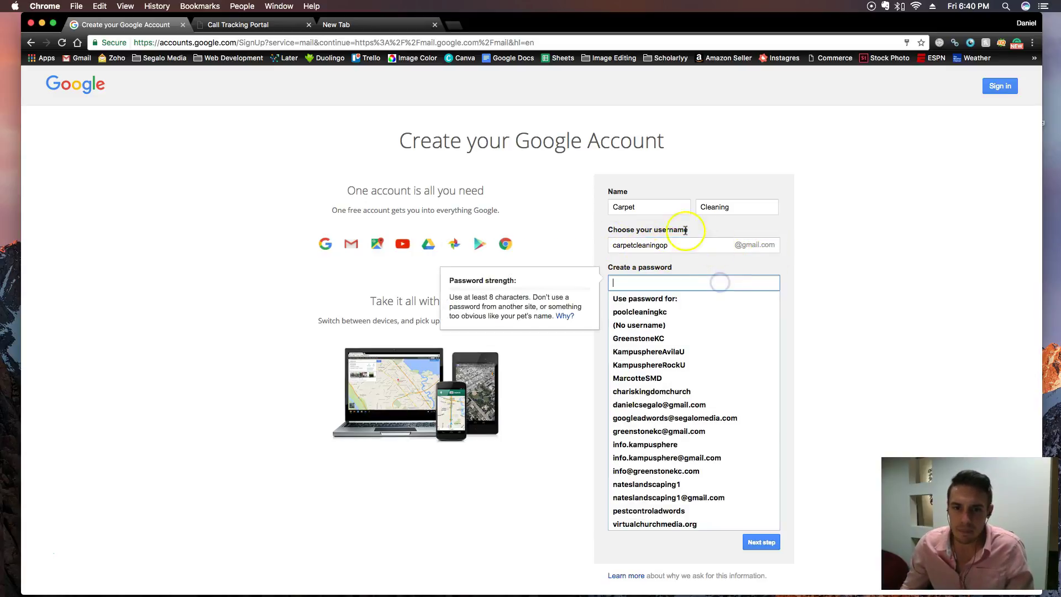
{"action": "left_click", "coordinate": [901, 305]}
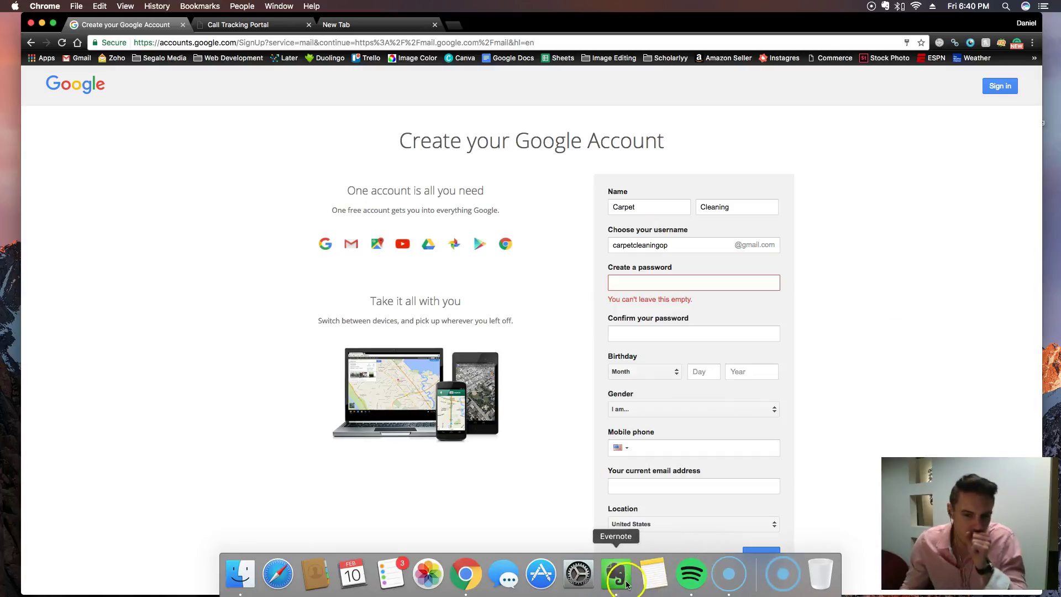
{"action": "left_click", "coordinate": [625, 577]}
- Create a private Evernote notebook named 'Overland Park Carpet Cleaning'
{"action": "left_click", "coordinate": [315, 169]}
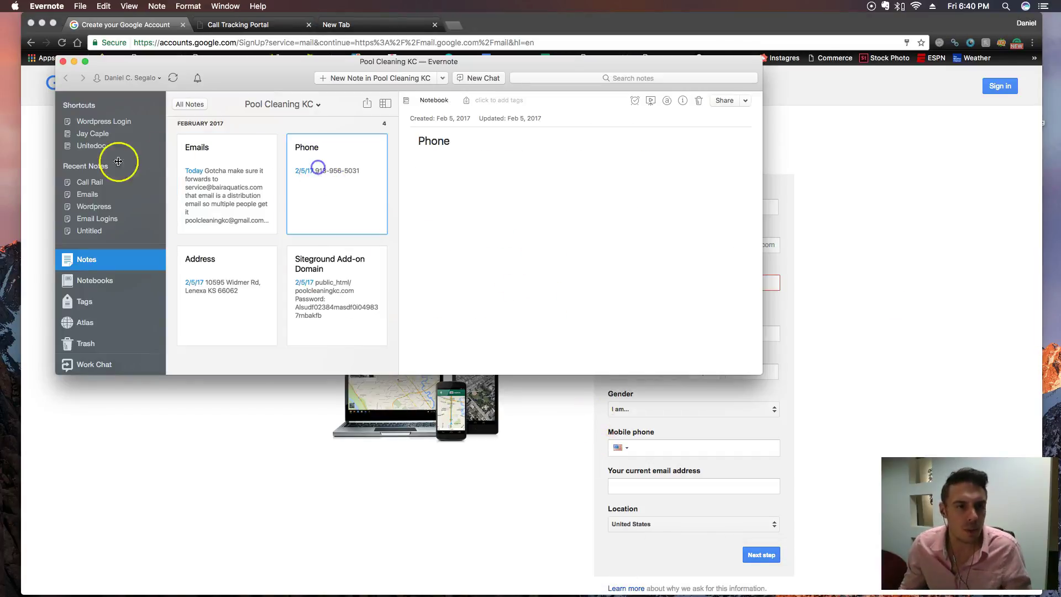
{"action": "left_click", "coordinate": [111, 285]}
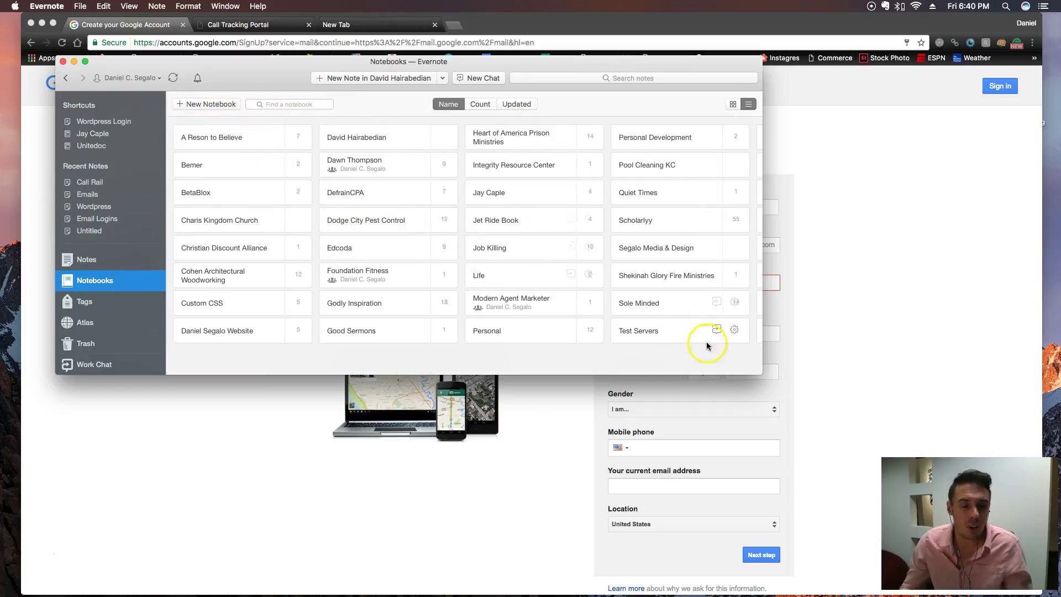
{"action": "left_click_drag", "start_coordinate": [762, 373], "coordinate": [788, 421]}
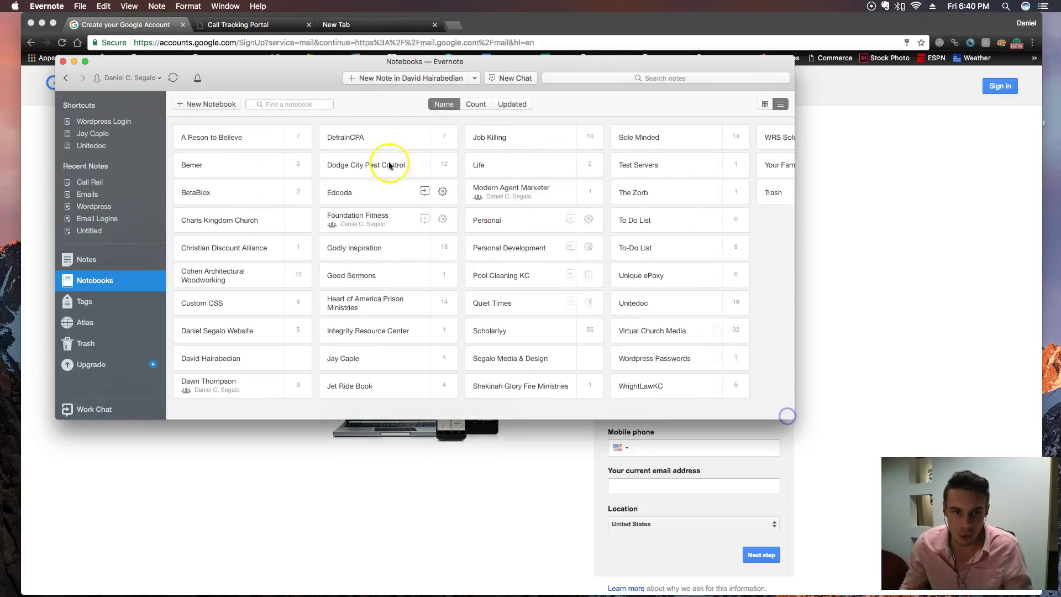
{"action": "left_click", "coordinate": [210, 104]}
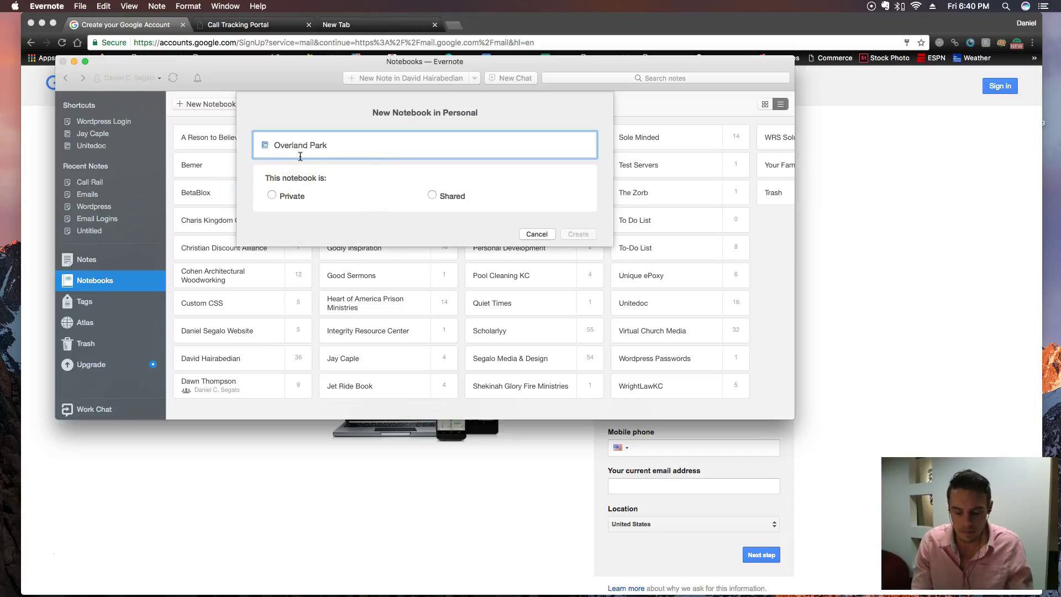
{"action": "type", "text": "Overland Park Carpet Cleaning"}
{"action": "left_click", "coordinate": [271, 194]}
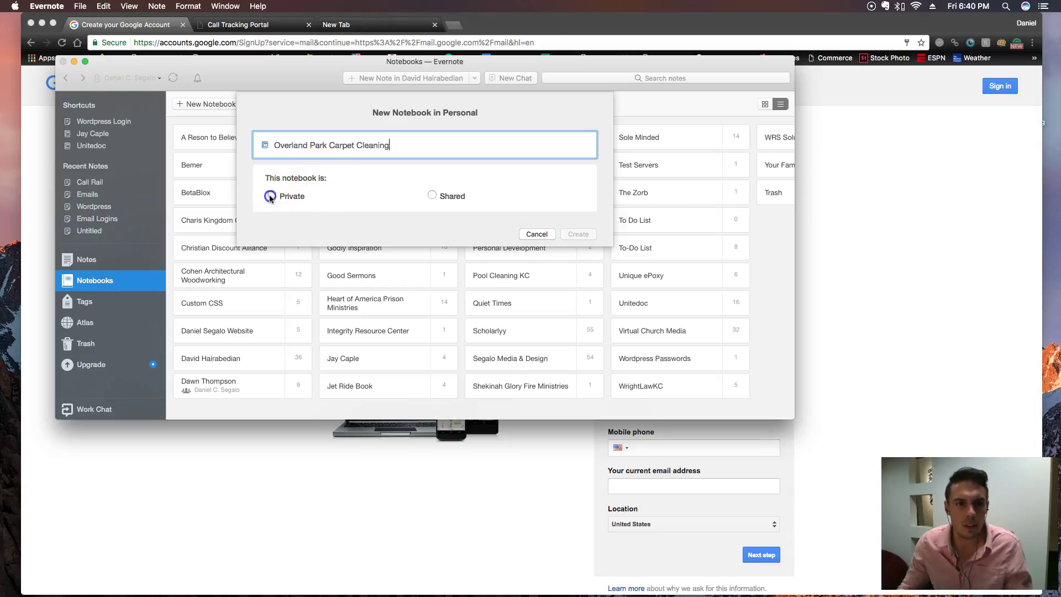
{"action": "left_click", "coordinate": [432, 199]}
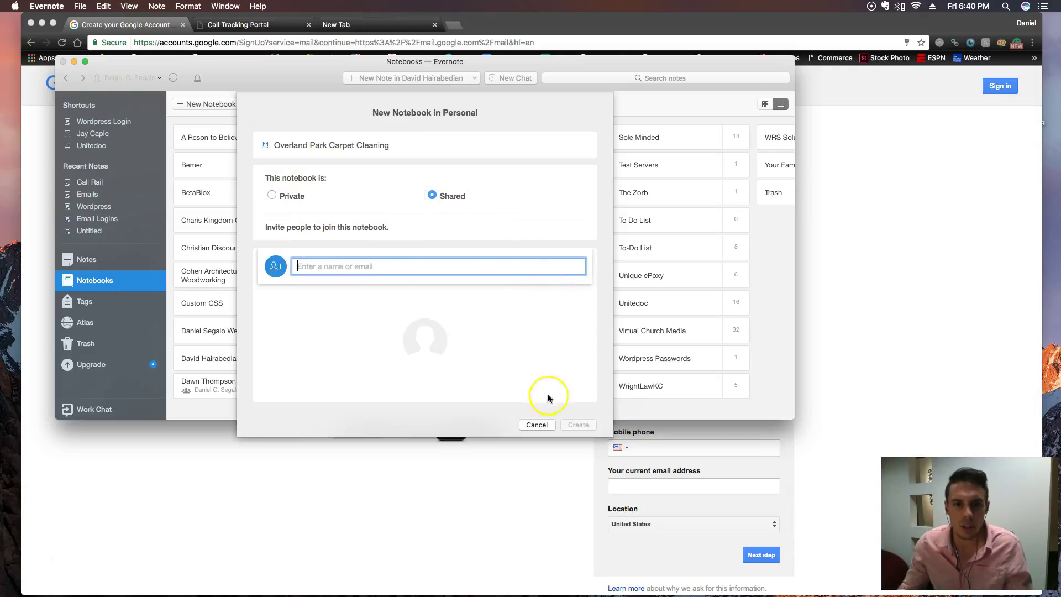
{"action": "left_click", "coordinate": [271, 196]}
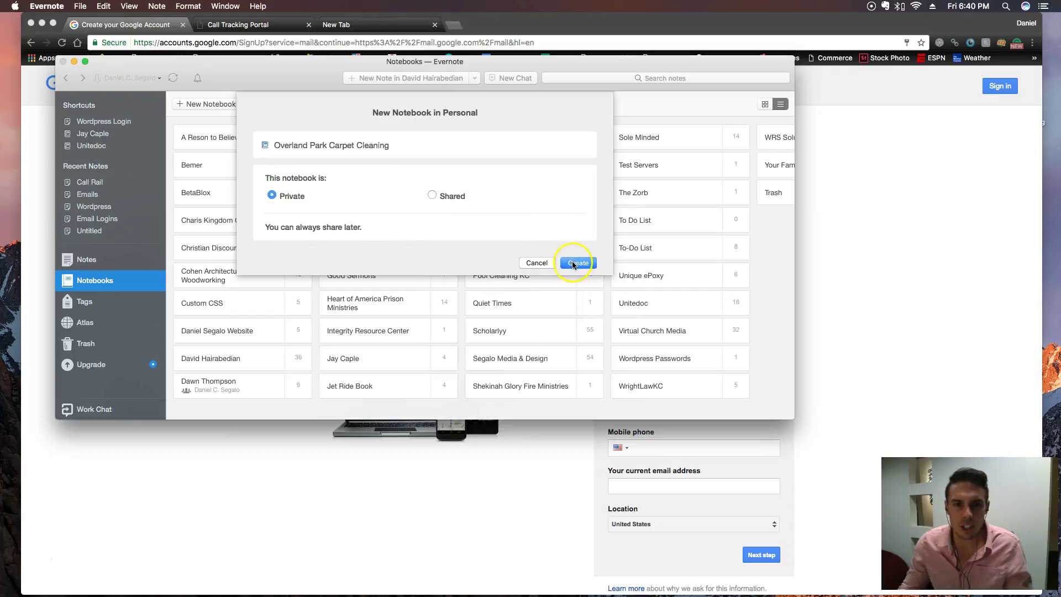
{"action": "left_click", "coordinate": [576, 263]}
- Open the new notebook and add a note titled 'Gmail'
{"action": "scroll", "coordinate": [698, 218], "scroll_direction": "right", "scroll_amount": 1}
{"action": "double_click", "coordinate": [512, 221]}
{"action": "left_click", "coordinate": [352, 80]}
{"action": "type", "text": "Gmail"}
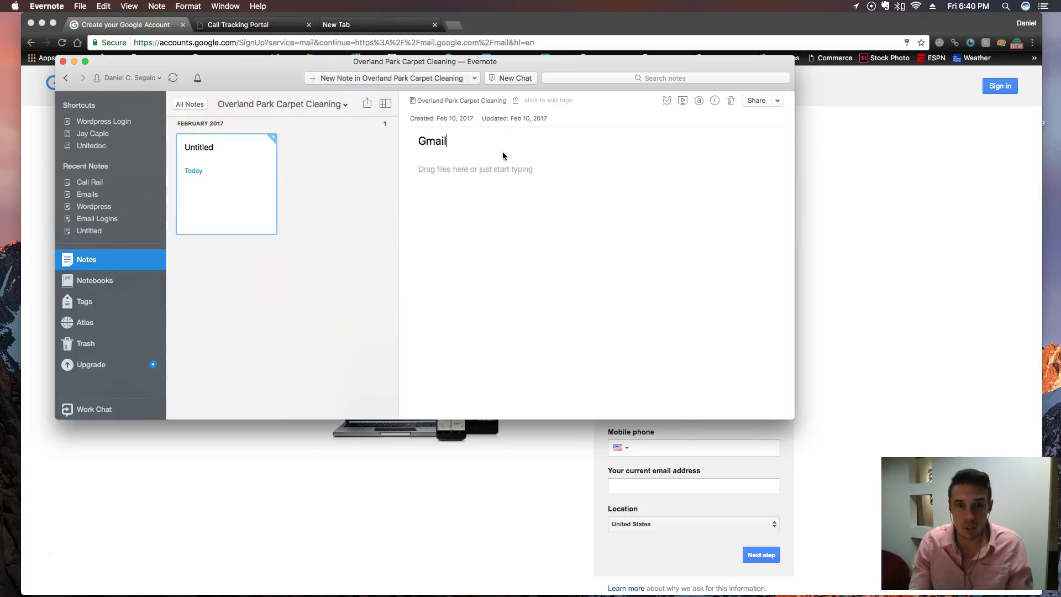
{"action": "key", "text": "Return"}
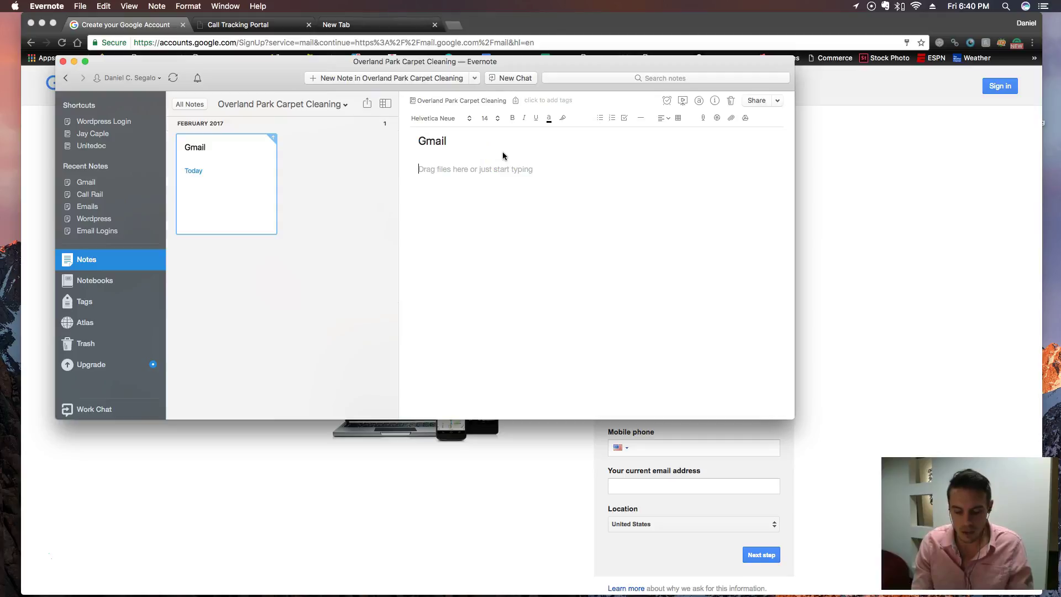
- Copy the chosen username from the sign-up form into the Gmail note
{"action": "left_click", "coordinate": [923, 206]}
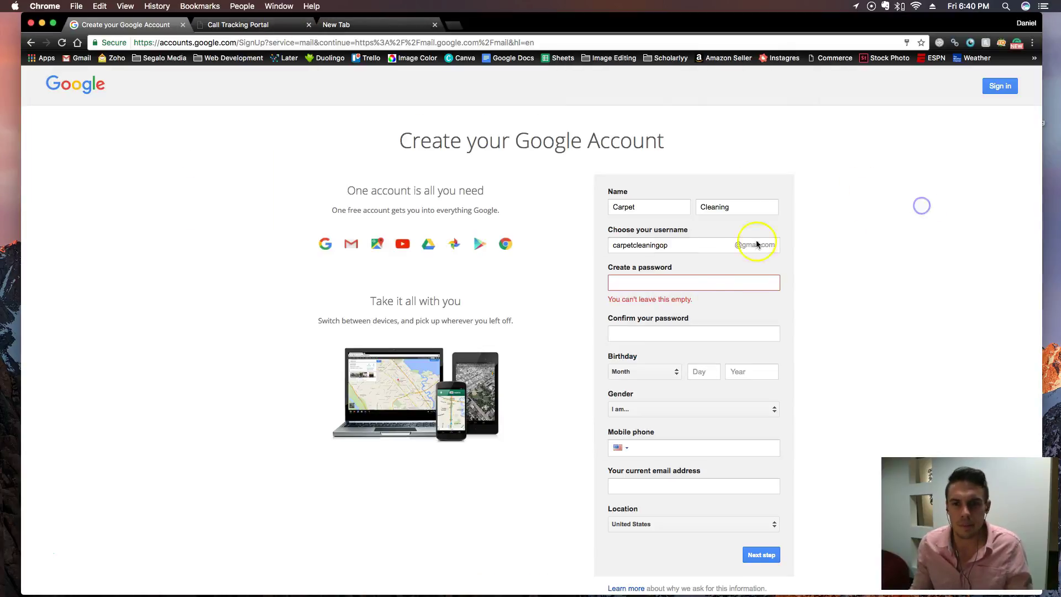
{"action": "double_click", "coordinate": [643, 249]}
{"action": "key", "text": "super+c"}
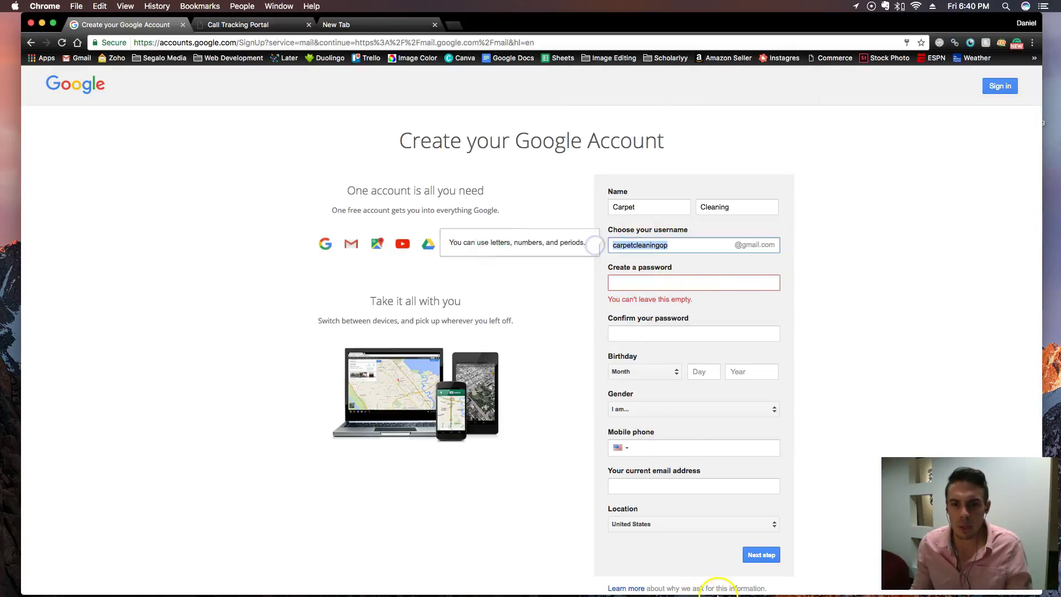
{"action": "mouse_move", "coordinate": [719, 586]}
{"action": "left_click", "coordinate": [616, 575]}
{"action": "key", "text": "super+v"}
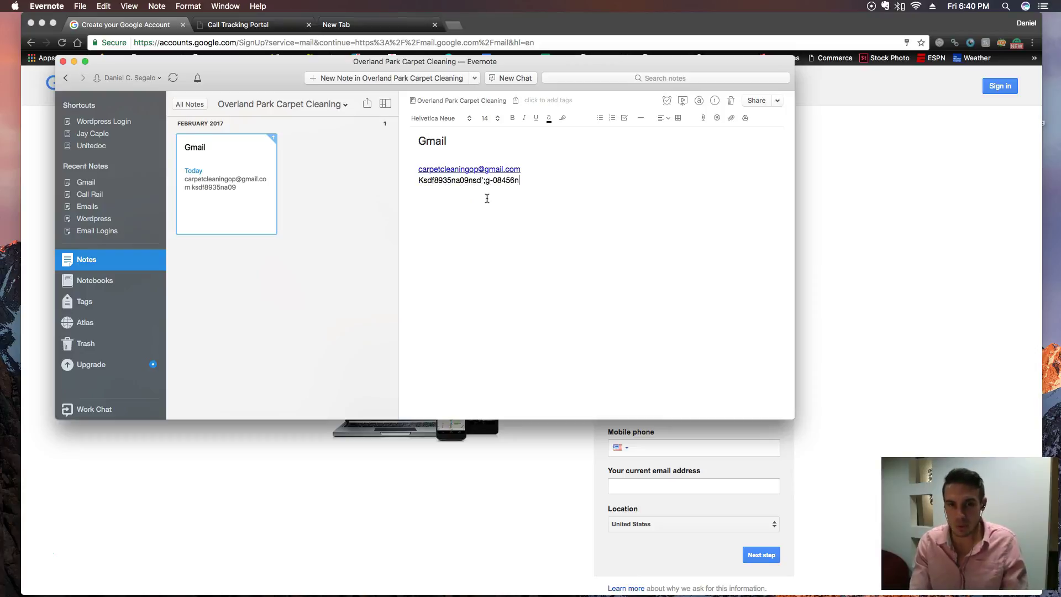
- Paste the note's saved password into both sign-up password fields
{"action": "left_click_drag", "start_coordinate": [545, 182], "coordinate": [436, 180]}
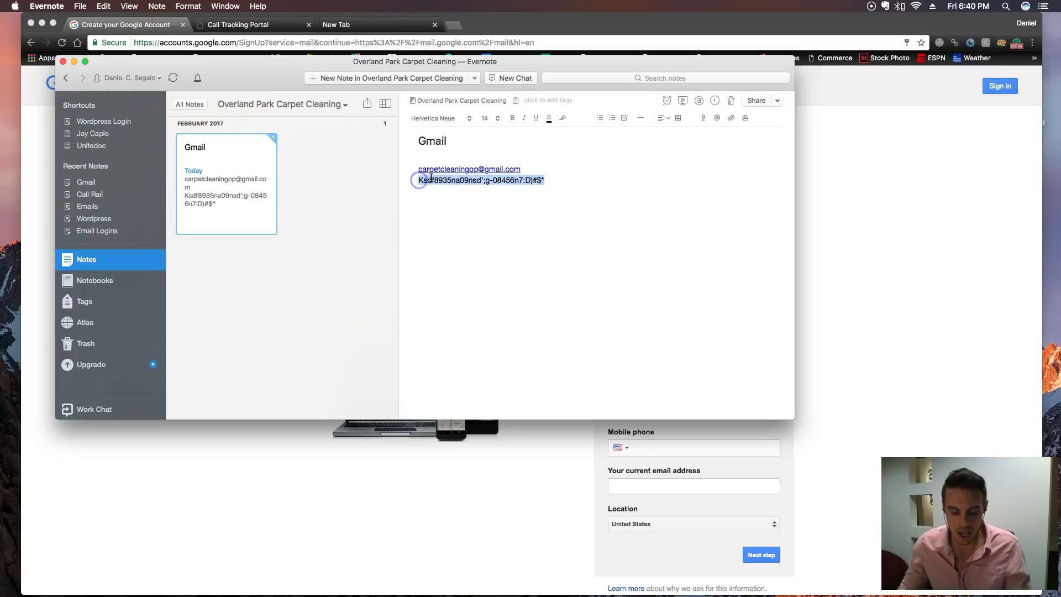
{"action": "key", "text": "cmd+Tab"}
{"action": "left_click", "coordinate": [702, 281]}
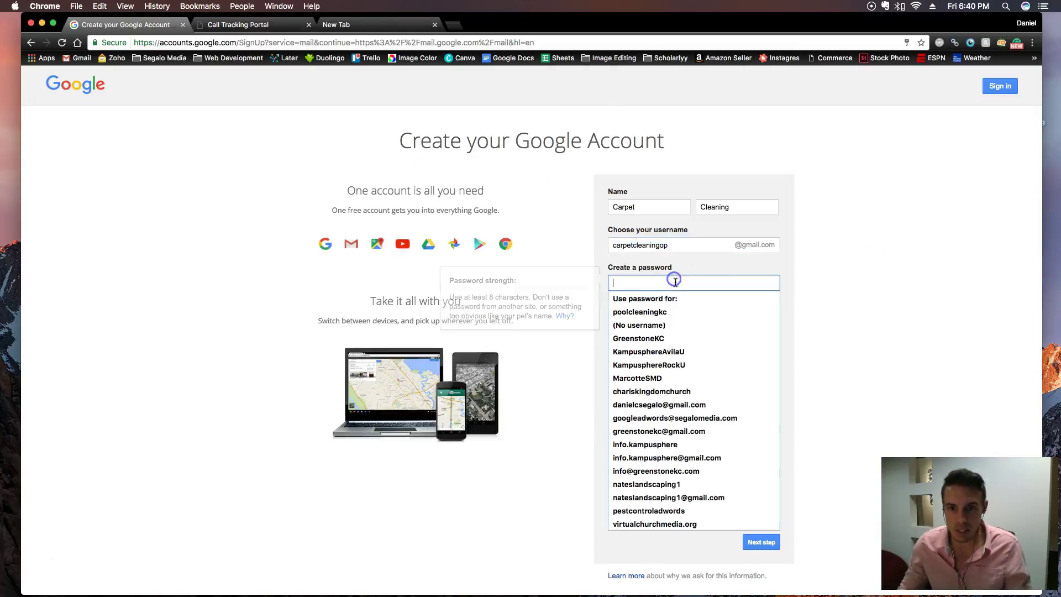
{"action": "key", "text": "cmd+v"}
{"action": "left_click", "coordinate": [654, 320]}
{"action": "key", "text": "cmd+v"}
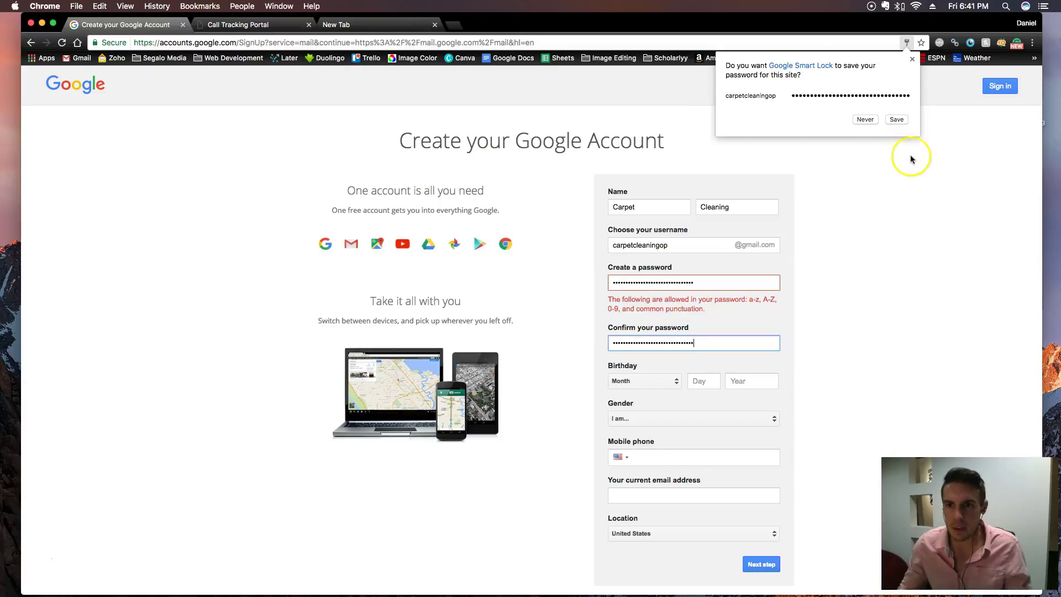
{"action": "left_click", "coordinate": [854, 286]}
- Replace the note's password with a new allowed-characters password and select it
{"action": "mouse_move", "coordinate": [727, 595]}
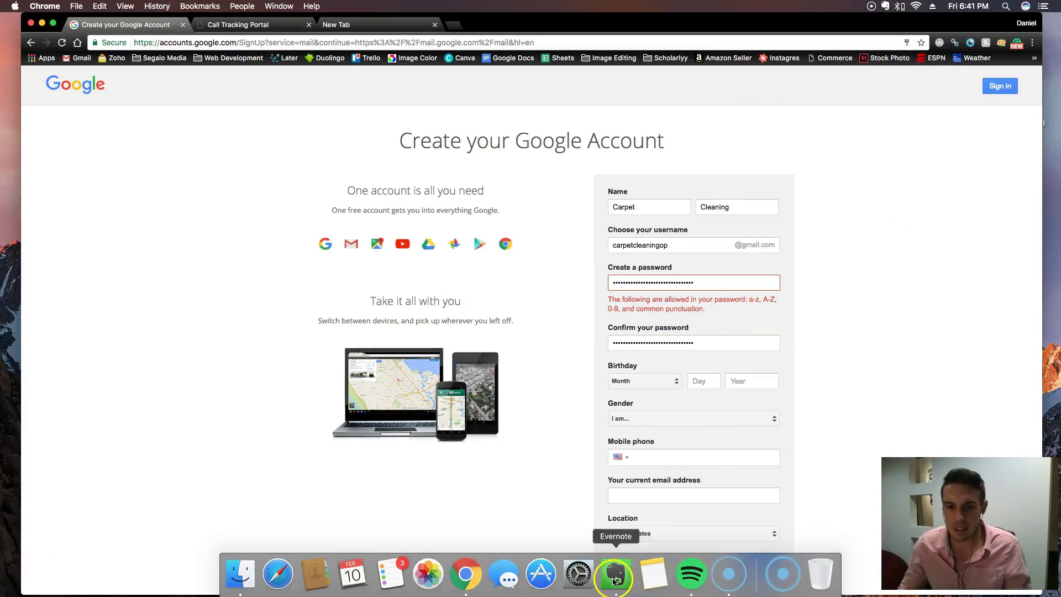
{"action": "left_click", "coordinate": [615, 578]}
{"action": "left_click", "coordinate": [552, 260]}
{"action": "left_click_drag", "start_coordinate": [543, 181], "coordinate": [424, 181]}
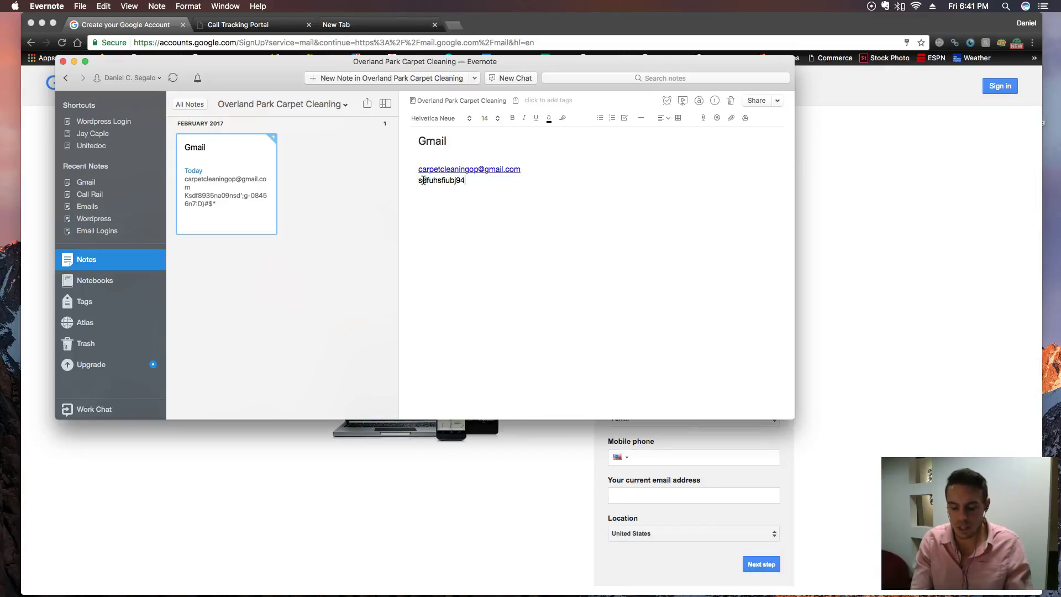
{"action": "left_click_drag", "start_coordinate": [539, 181], "coordinate": [414, 183]}
{"action": "left_click", "coordinate": [905, 209]}
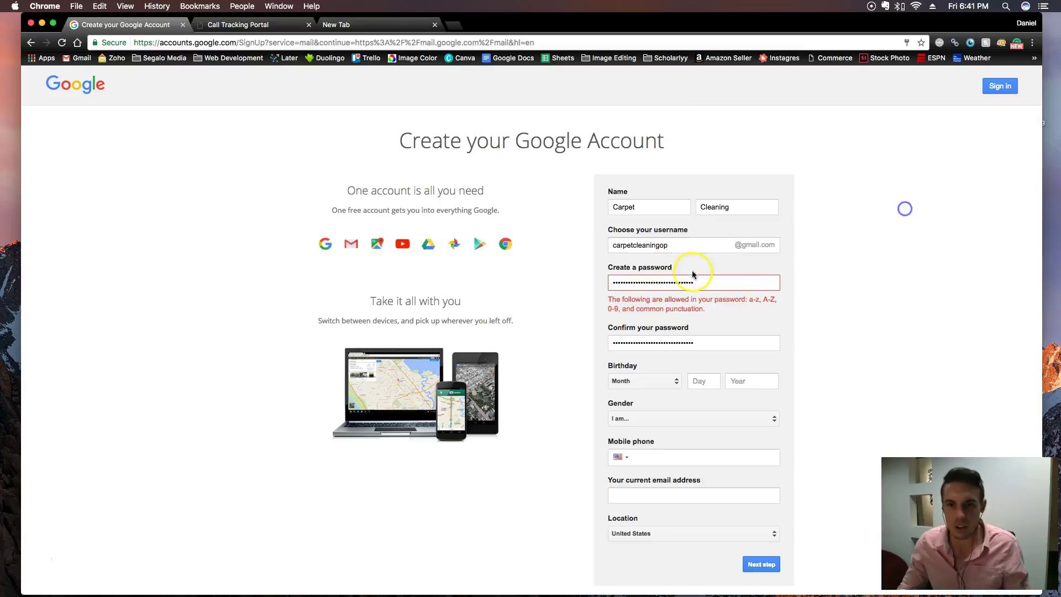
{"action": "left_click", "coordinate": [680, 277]}
- Paste the new password into both password fields
{"action": "double_click", "coordinate": [676, 282]}
{"action": "key", "text": "super+v"}
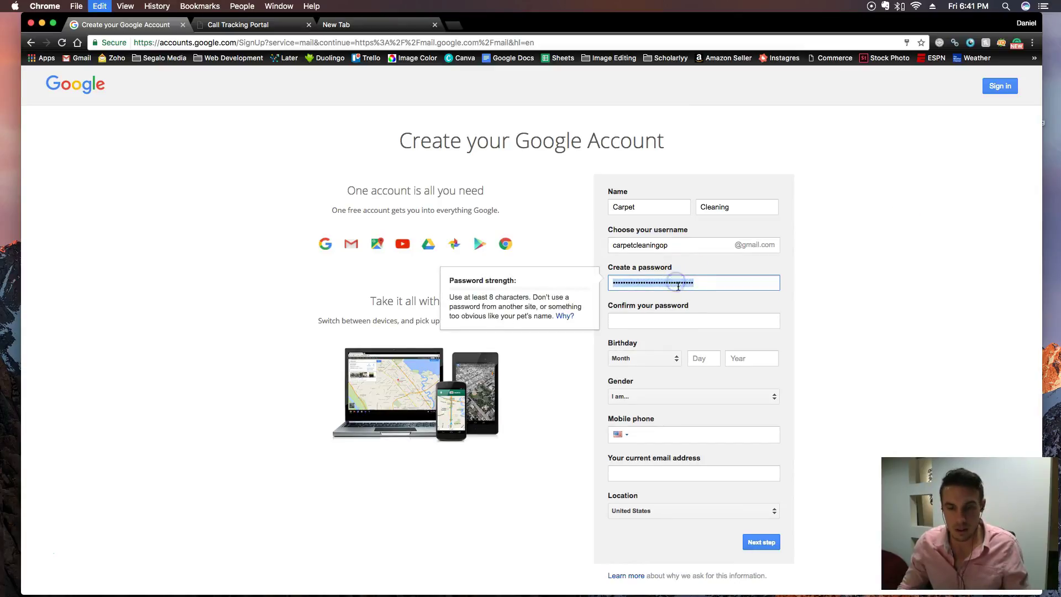
{"action": "left_click", "coordinate": [680, 320]}
{"action": "scroll", "coordinate": [681, 319], "scroll_direction": "down", "scroll_amount": 1}
{"action": "key", "text": "super+v"}
{"action": "left_click", "coordinate": [820, 314]}
- Set the birthday to March 15, 1982
{"action": "left_click", "coordinate": [663, 356]}
{"action": "left_click", "coordinate": [668, 384]}
{"action": "left_click", "coordinate": [708, 361]}
{"action": "type", "text": "15"}
{"action": "left_click", "coordinate": [745, 358]}
{"action": "type", "text": "19"}
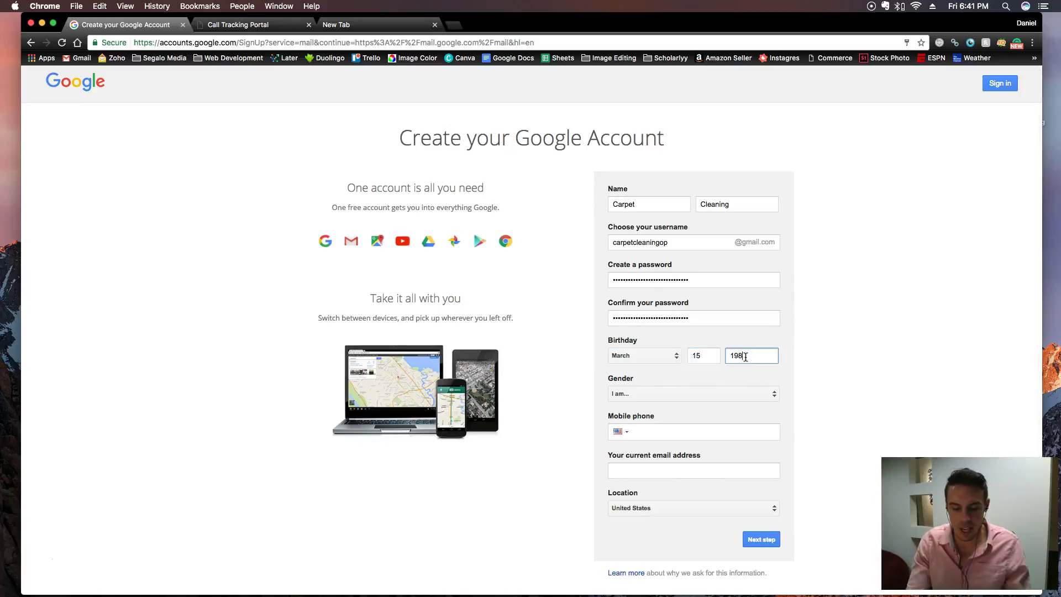
{"action": "left_click", "coordinate": [825, 354]}
{"action": "scroll", "coordinate": [824, 360], "scroll_direction": "down", "scroll_amount": 2}
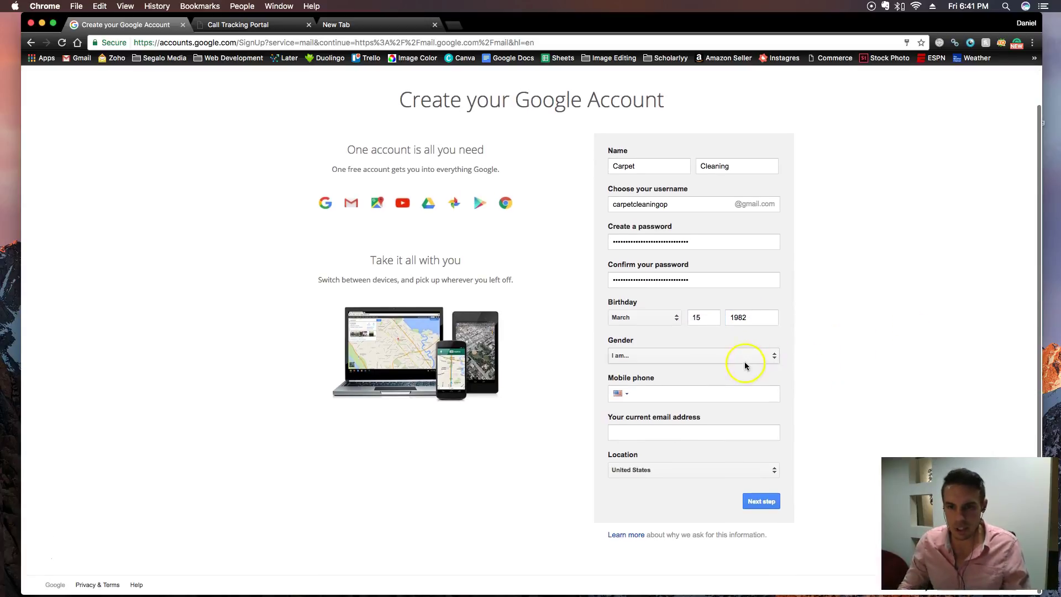
- Choose Male gender, autofill the mobile number and recovery e-mail, and submit the form
{"action": "left_click", "coordinate": [651, 360]}
{"action": "left_click", "coordinate": [651, 369]}
{"action": "left_click", "coordinate": [658, 394]}
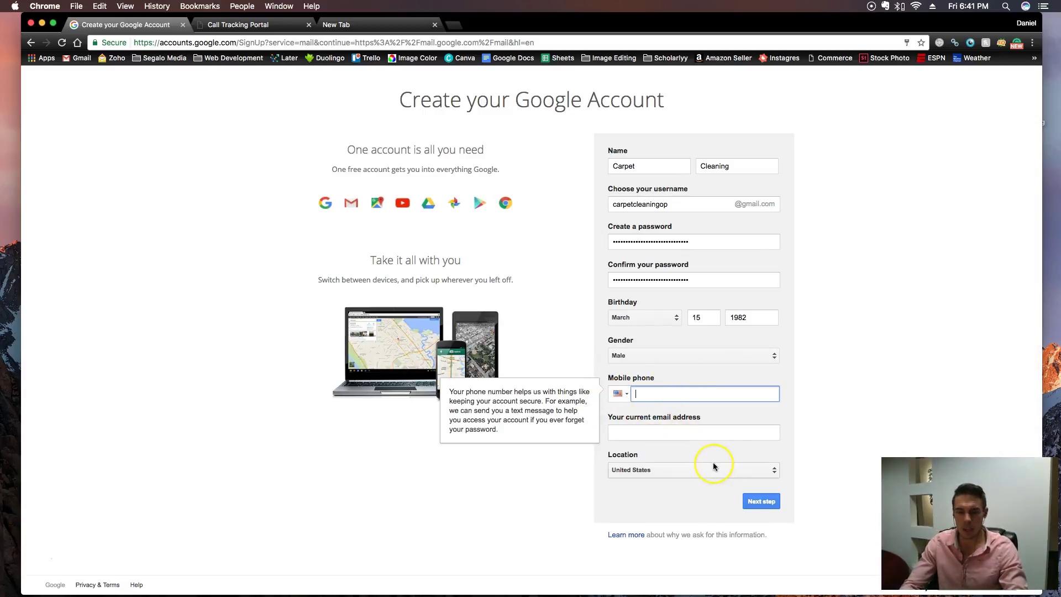
{"action": "type", "text": "816529"}
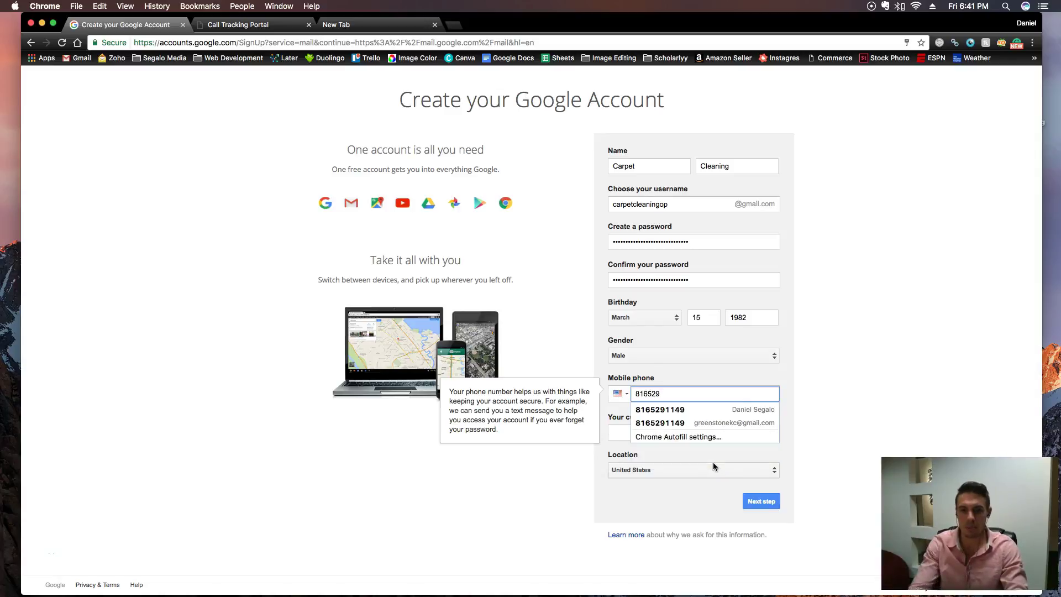
{"action": "left_click", "coordinate": [699, 412]}
{"action": "left_click", "coordinate": [794, 467]}
{"action": "left_click", "coordinate": [763, 502]}
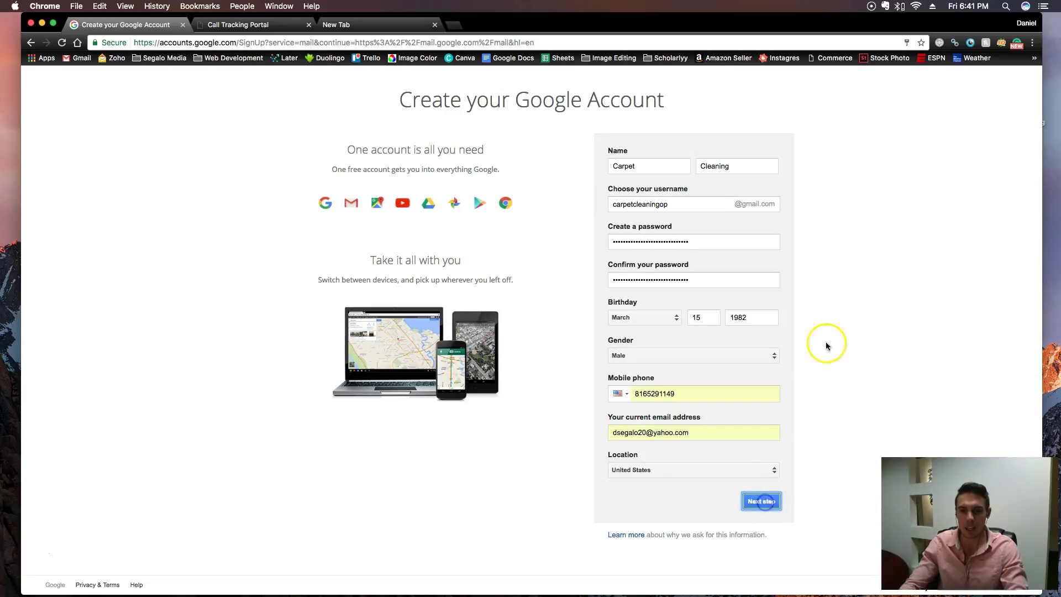
- Agree to the privacy terms and save the new password in the browser
{"action": "left_click", "coordinate": [532, 531]}
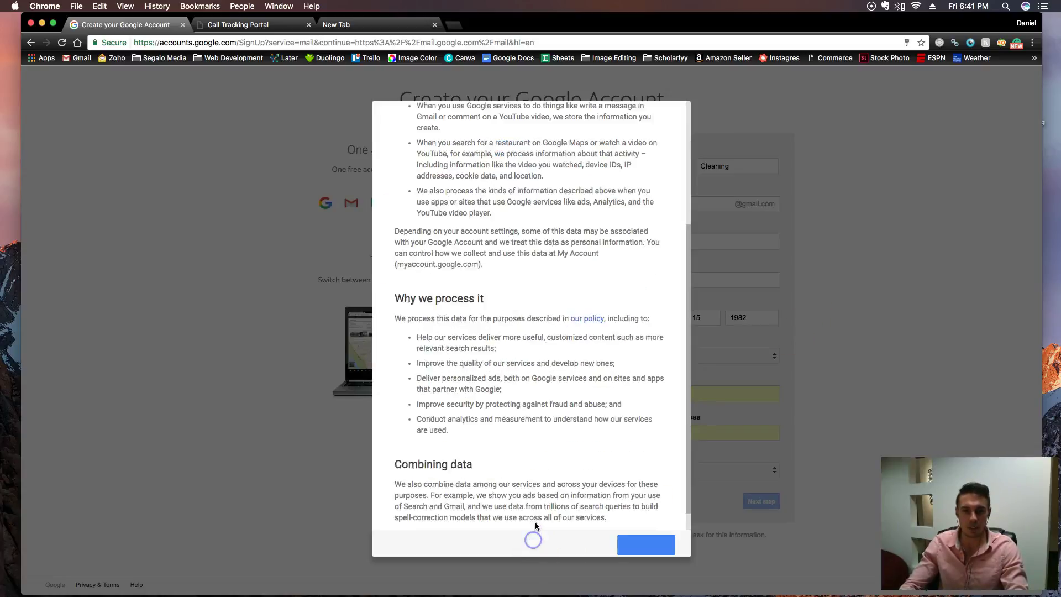
{"action": "left_click", "coordinate": [648, 546]}
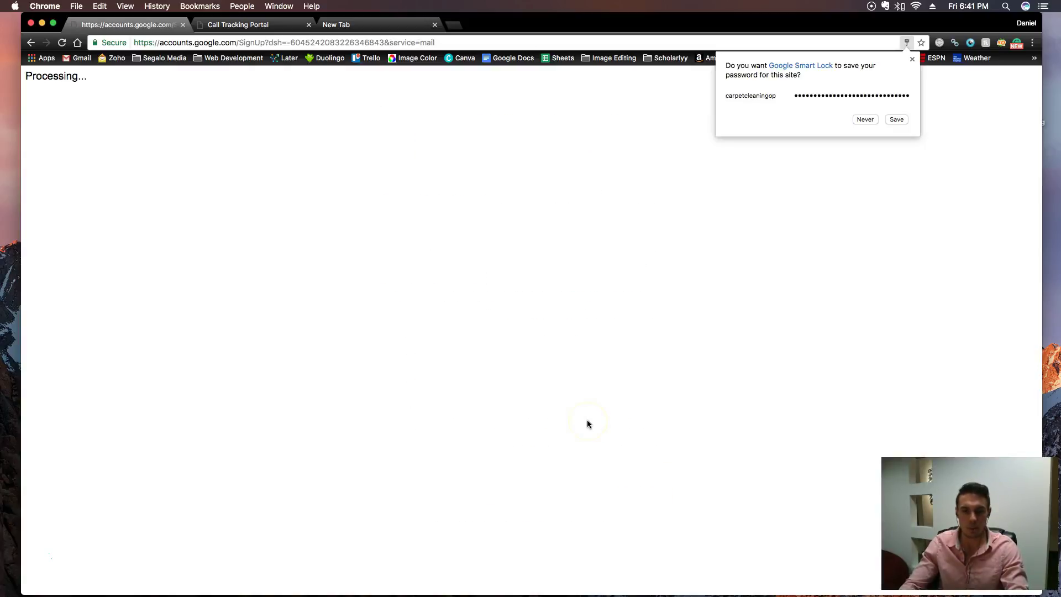
{"action": "left_click", "coordinate": [896, 120]}
- Verify the phone number by text message and submit the received code
{"action": "left_click", "coordinate": [370, 257]}
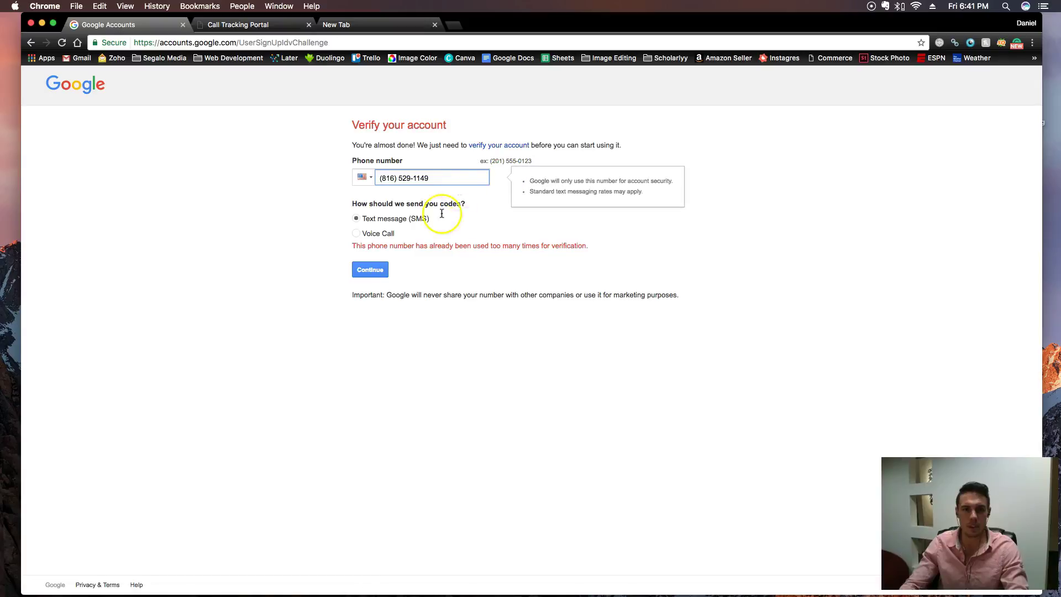
{"action": "left_click", "coordinate": [566, 250]}
{"action": "left_click_drag", "start_coordinate": [623, 242], "coordinate": [488, 251]}
{"action": "left_click", "coordinate": [488, 251]}
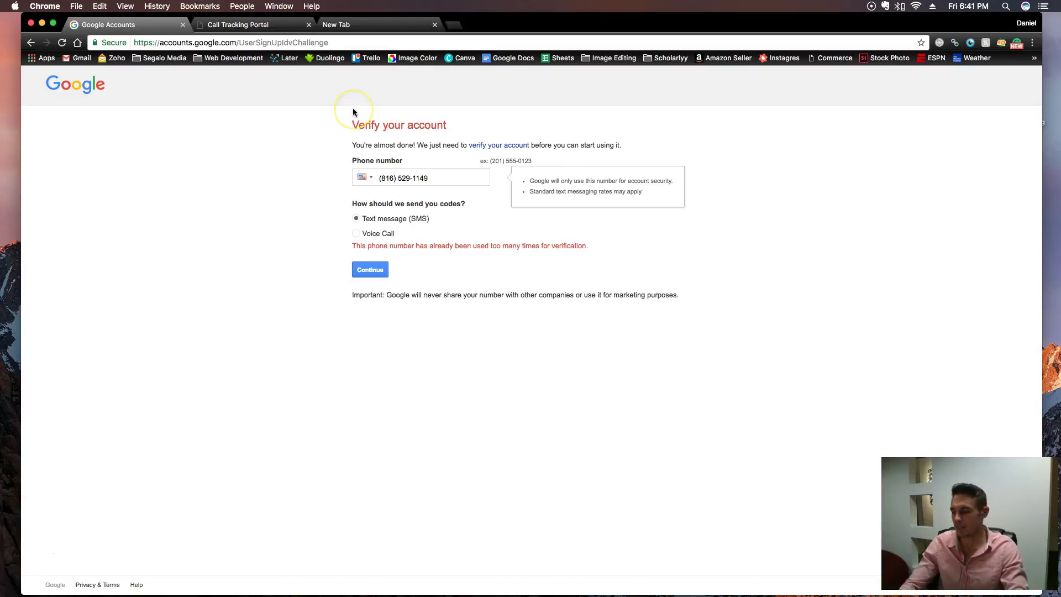
{"action": "left_click", "coordinate": [354, 287]}
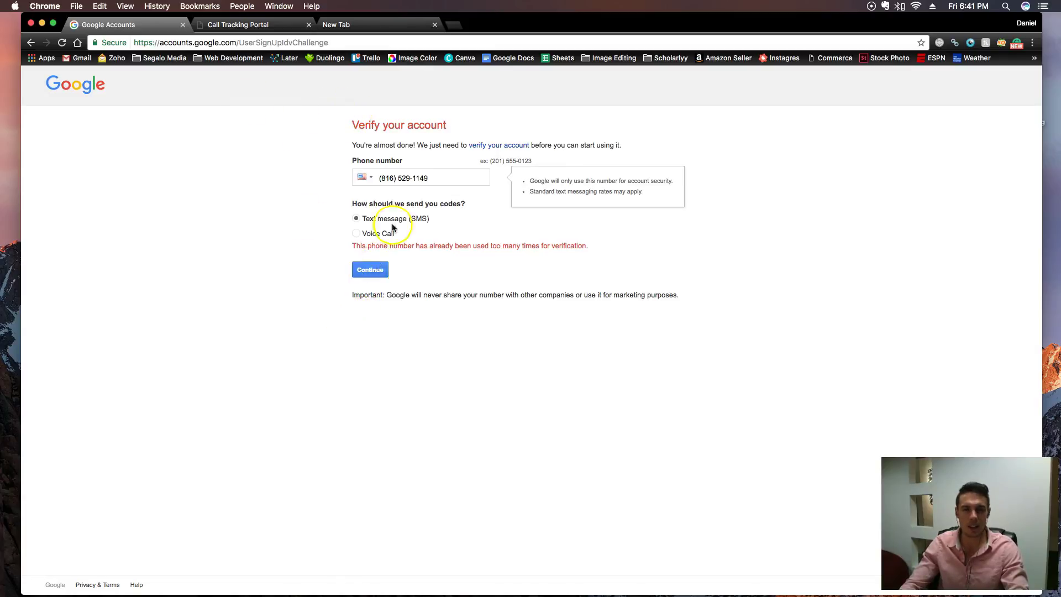
{"action": "left_click", "coordinate": [356, 218]}
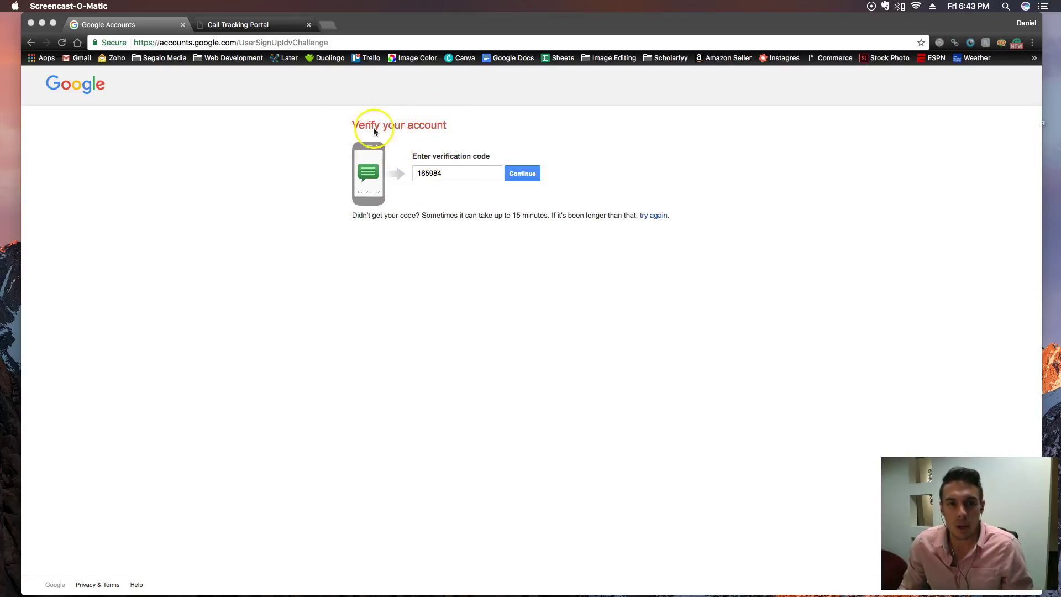
{"action": "left_click", "coordinate": [525, 178]}
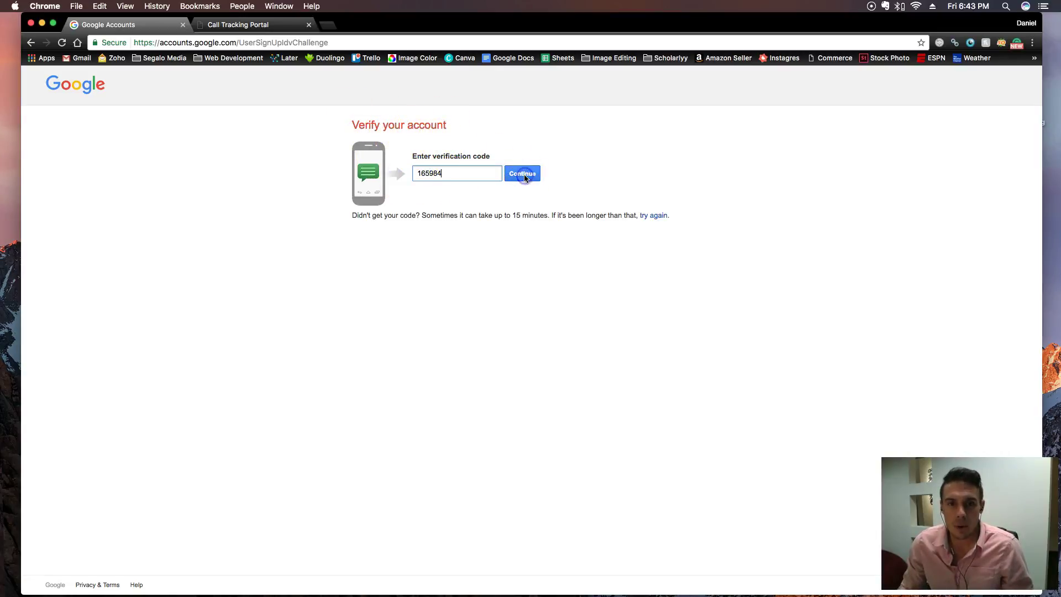
{"action": "left_click", "coordinate": [528, 176]}
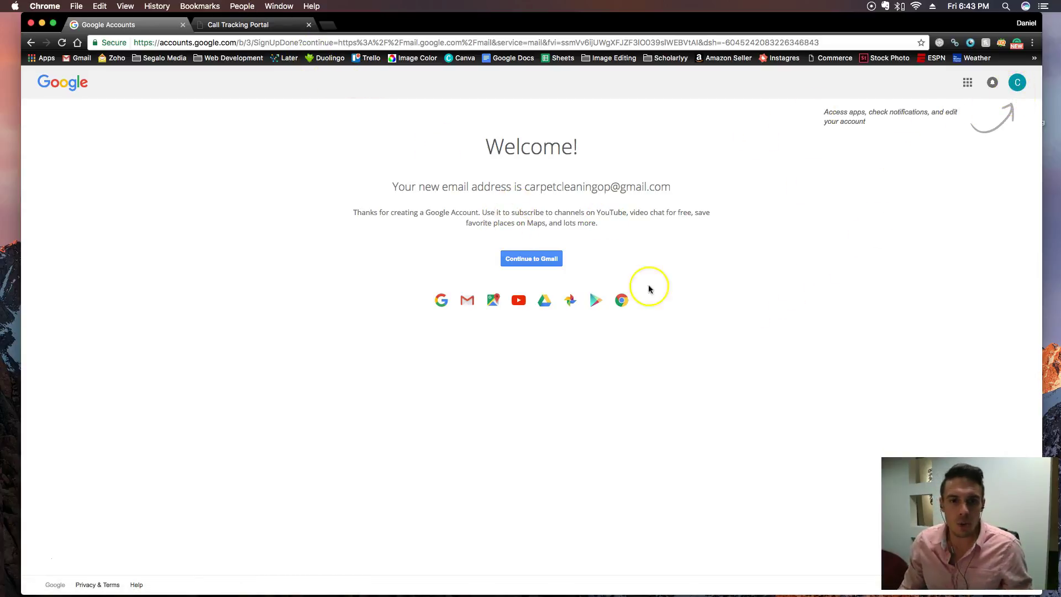
- Enter the new inbox, dismiss the Bananatag and welcome pop-ups, and delete Google's welcome e-mail
{"action": "left_click", "coordinate": [531, 263]}
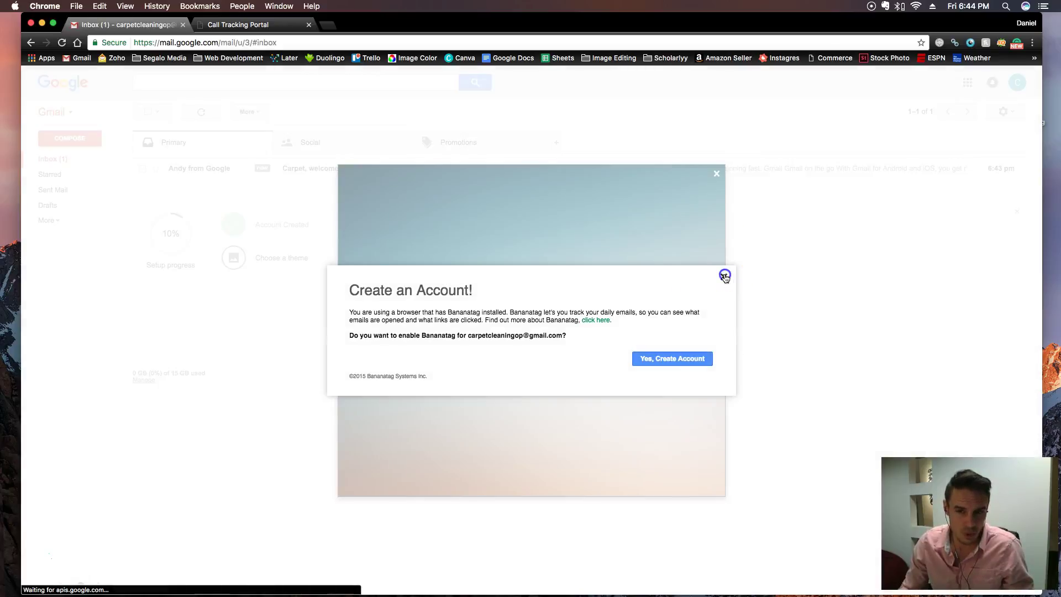
{"action": "left_click", "coordinate": [724, 276]}
{"action": "left_click", "coordinate": [717, 174]}
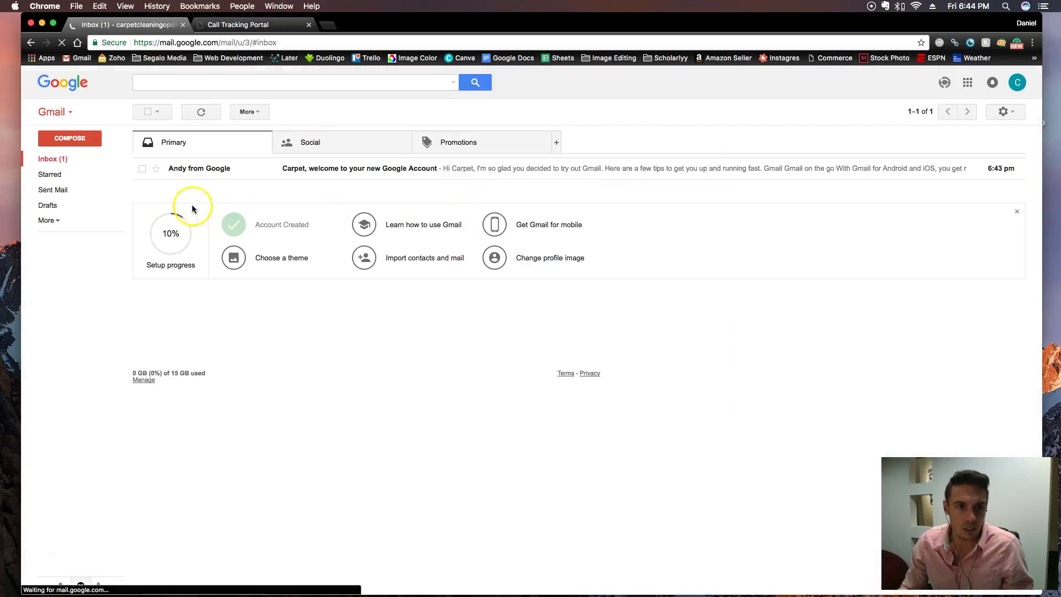
{"action": "left_click", "coordinate": [142, 169]}
{"action": "left_click", "coordinate": [281, 112]}
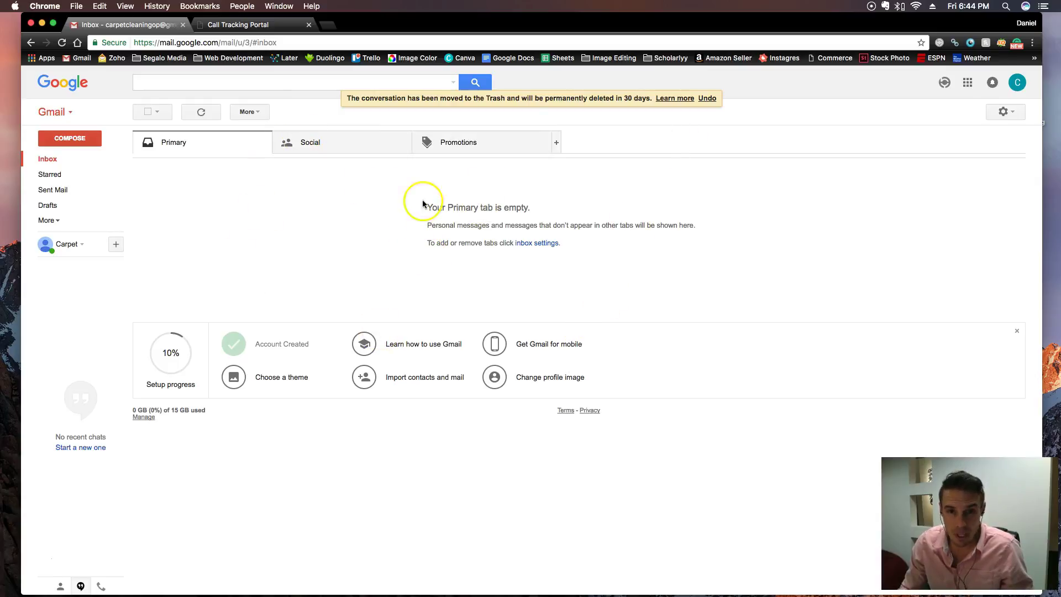
- Review the saved e-mail and password in the Evernote note, then return to Gmail
{"action": "mouse_move", "coordinate": [744, 594]}
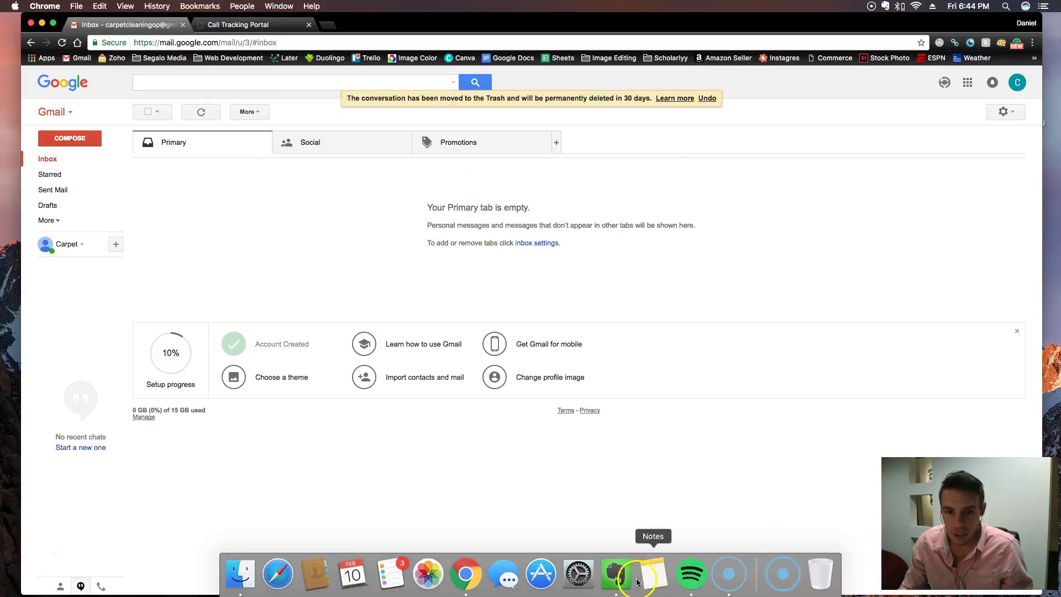
{"action": "left_click", "coordinate": [616, 581]}
{"action": "left_click_drag", "start_coordinate": [558, 180], "coordinate": [410, 164]}
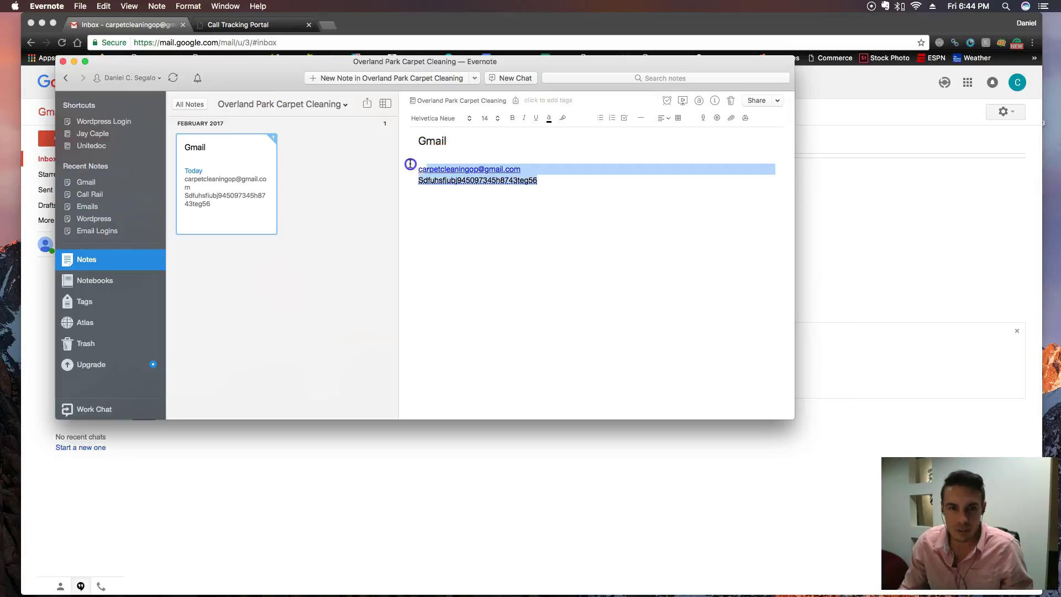
{"action": "left_click", "coordinate": [800, 234]}
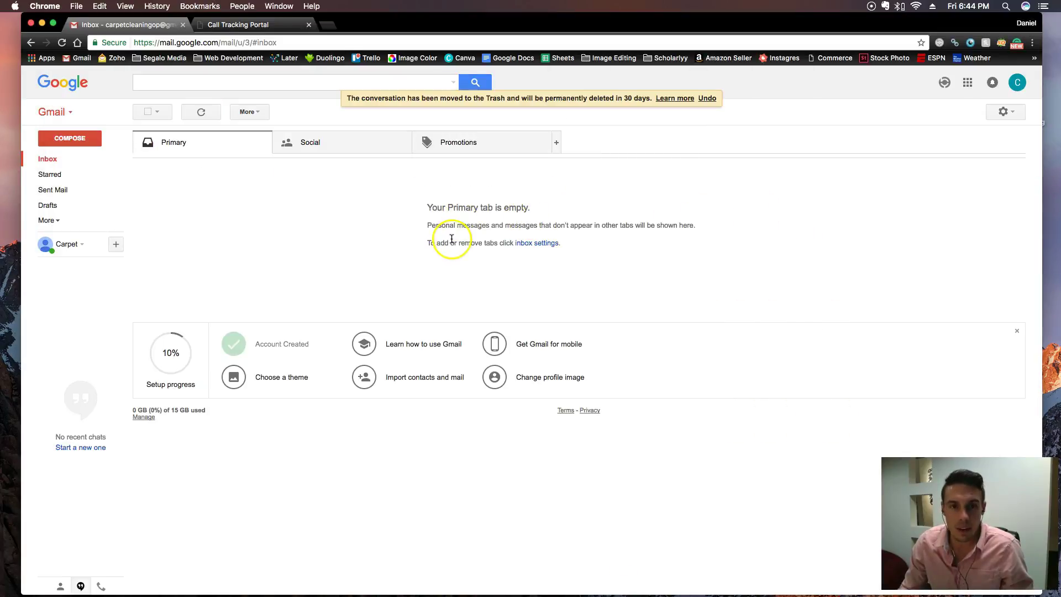
{"action": "left_click", "coordinate": [332, 43]}
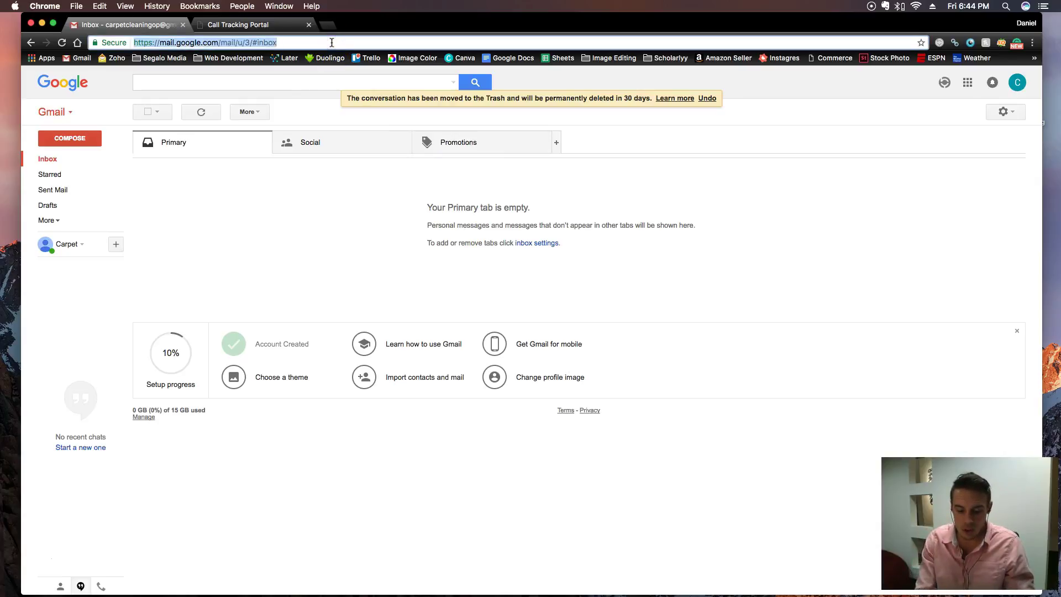
- Search 'google my business' and open the free business listing result
{"action": "type", "text": "google my business"}
{"action": "key", "text": "Return"}
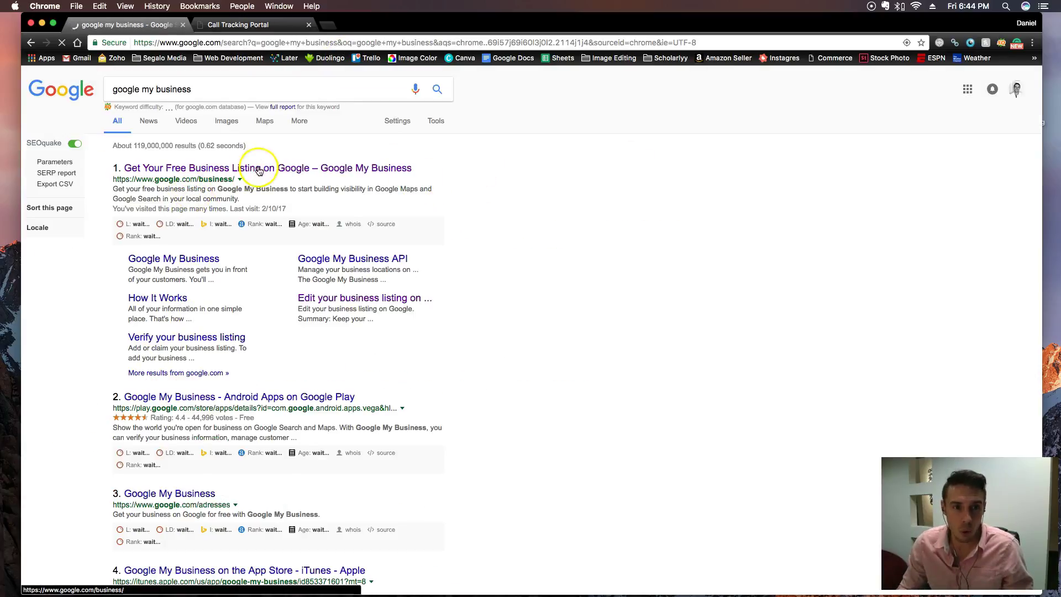
{"action": "left_click", "coordinate": [258, 169]}
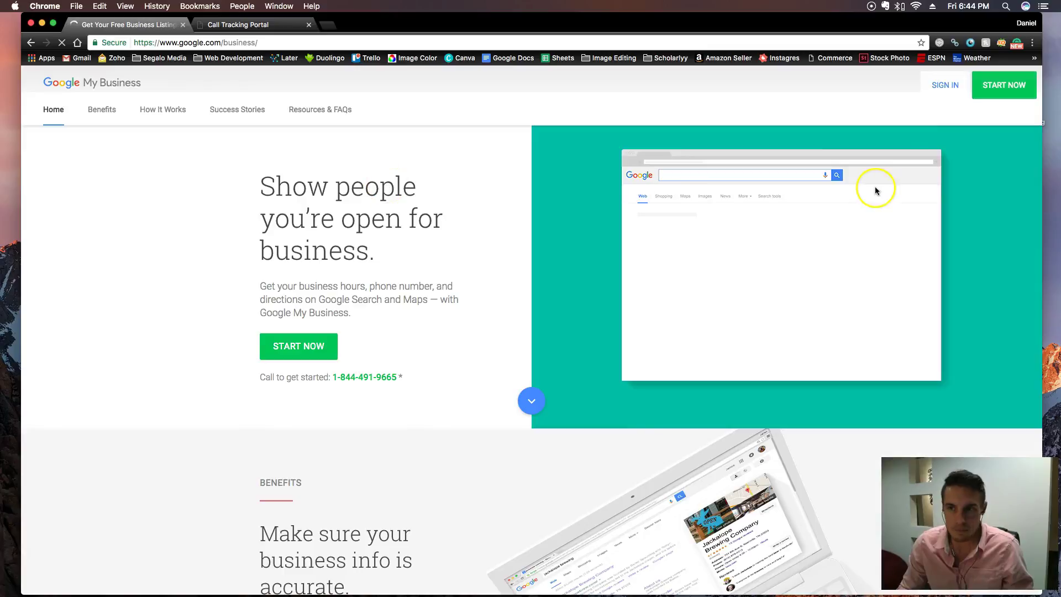
- Sign in to Google My Business and pick the Pool Cleaning account
{"action": "left_click", "coordinate": [949, 87]}
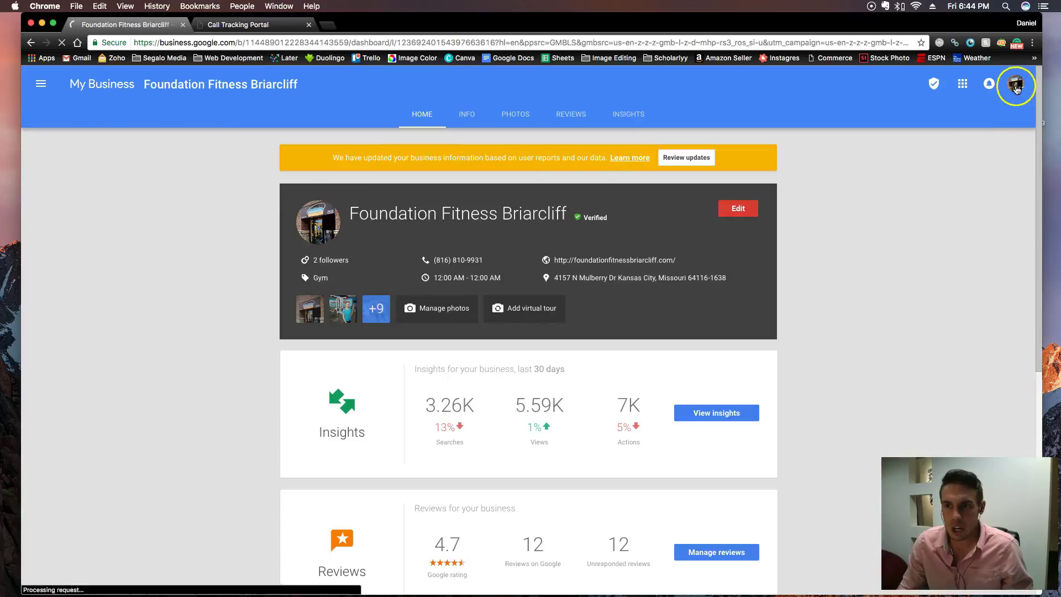
{"action": "left_click", "coordinate": [1016, 86]}
{"action": "scroll", "coordinate": [939, 243], "scroll_direction": "down", "scroll_amount": 5}
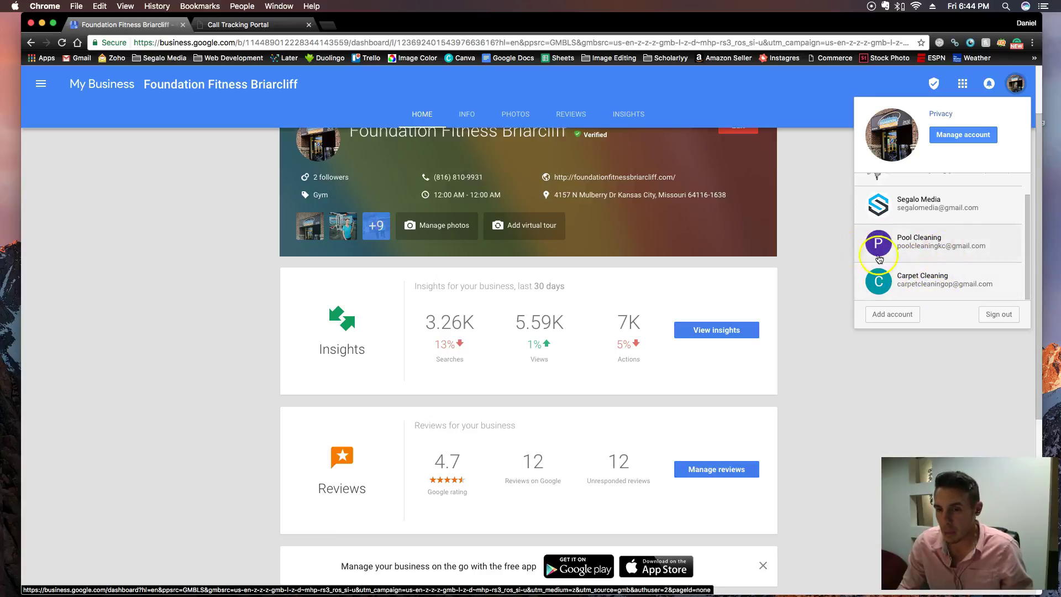
{"action": "left_click", "coordinate": [937, 246]}
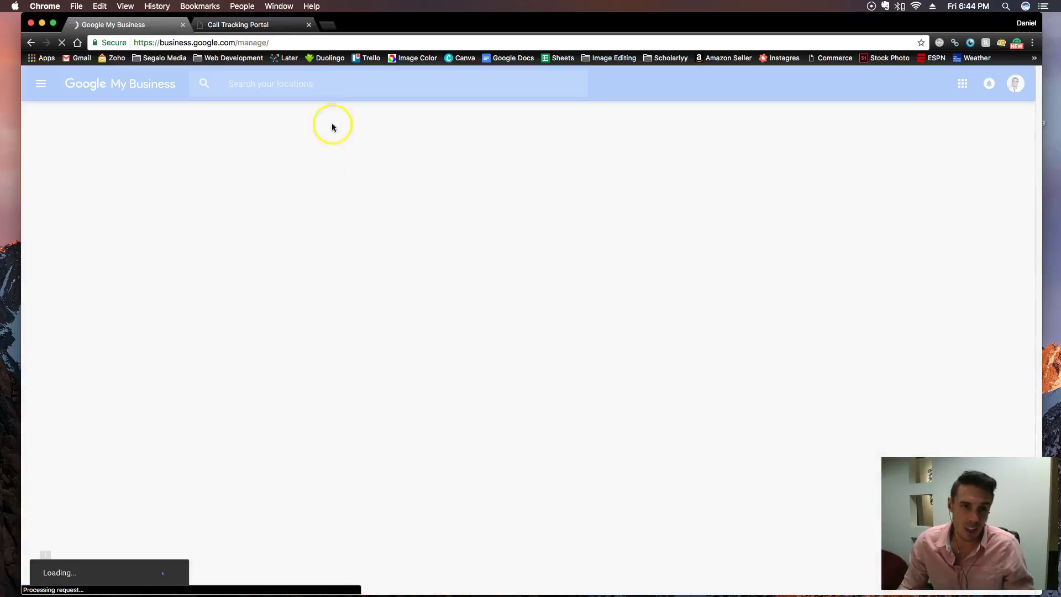
- Open the Pool Cleaning account's dashboard in its own tab and close the original account's tab
{"action": "left_click", "coordinate": [328, 25]}
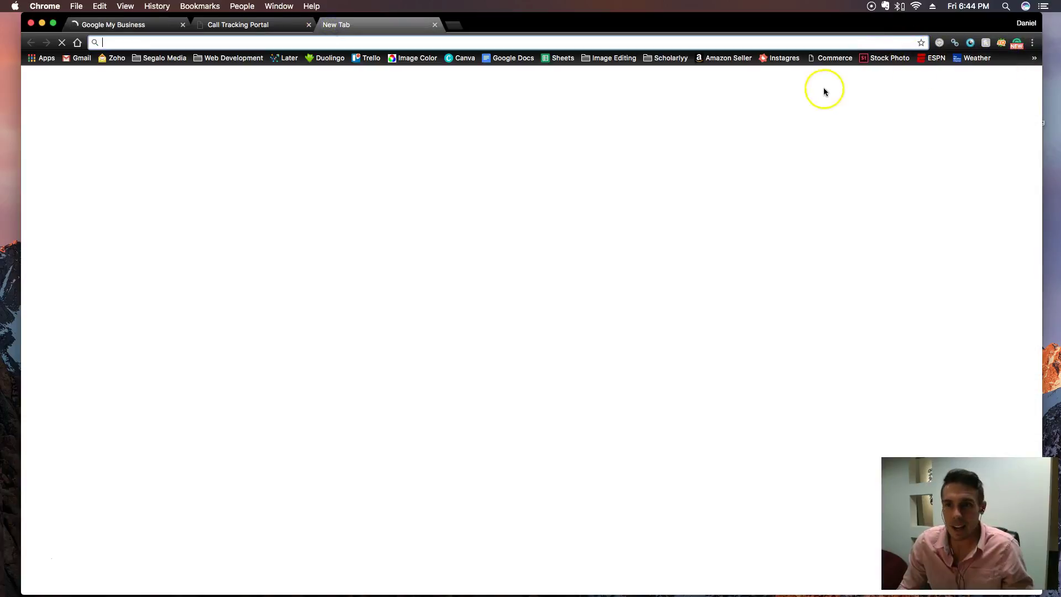
{"action": "left_click_drag", "start_coordinate": [350, 26], "coordinate": [133, 31]}
{"action": "left_click", "coordinate": [131, 25]}
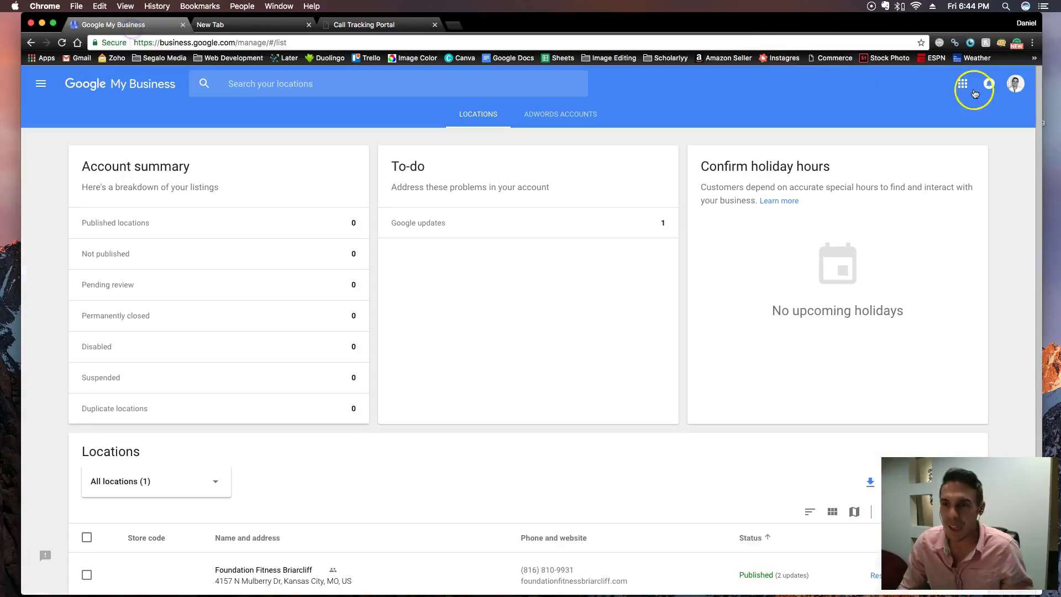
{"action": "left_click", "coordinate": [1016, 84]}
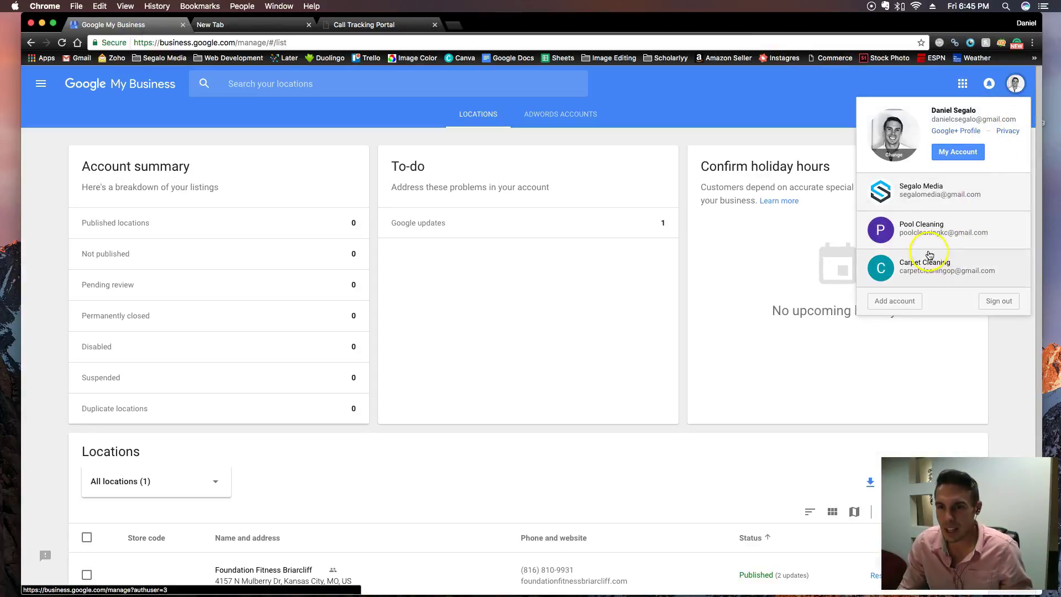
{"action": "left_click", "coordinate": [933, 227]}
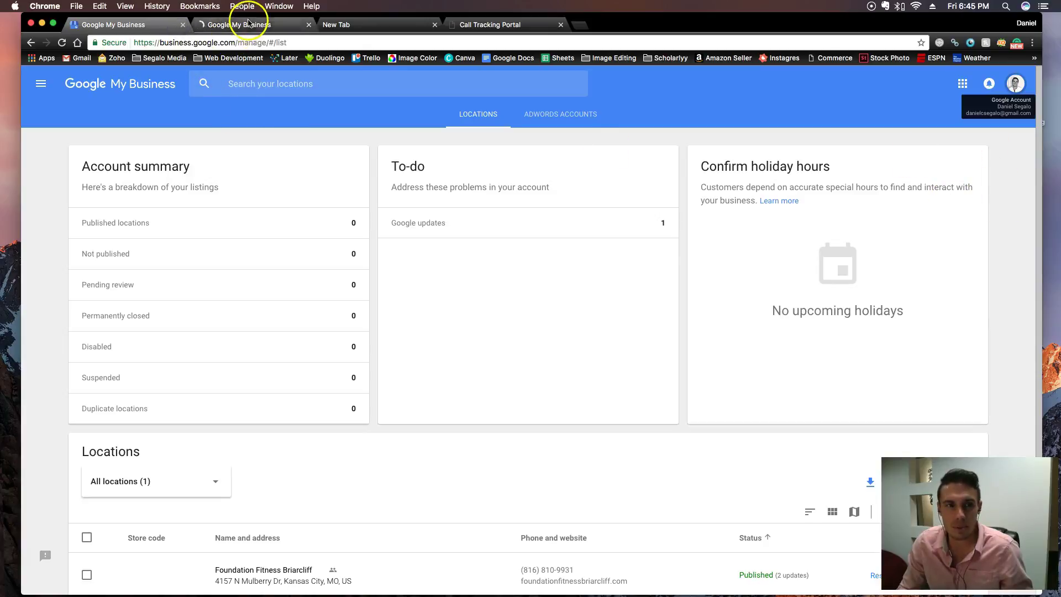
{"action": "left_click", "coordinate": [235, 24]}
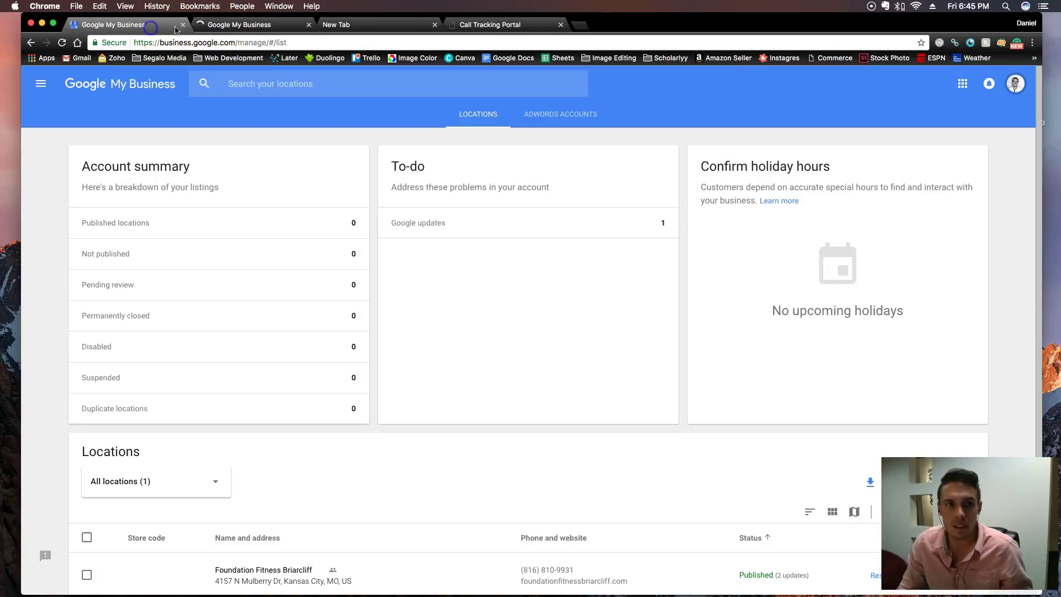
{"action": "left_click", "coordinate": [182, 25]}
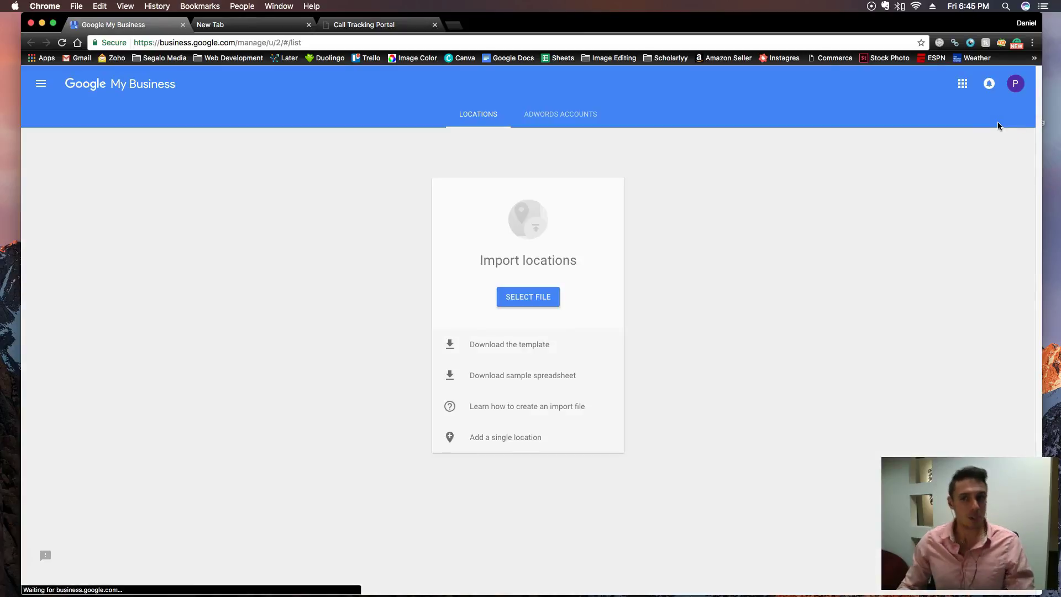
- Switch to the Carpet Cleaning account's dashboard from the account list
{"action": "left_click", "coordinate": [1015, 83]}
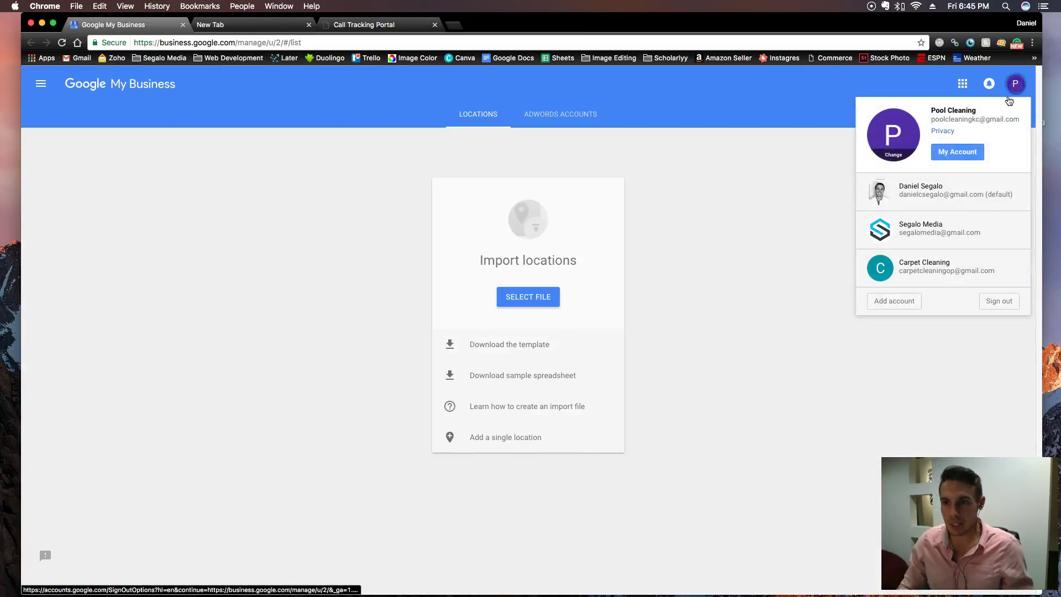
{"action": "left_click", "coordinate": [955, 265]}
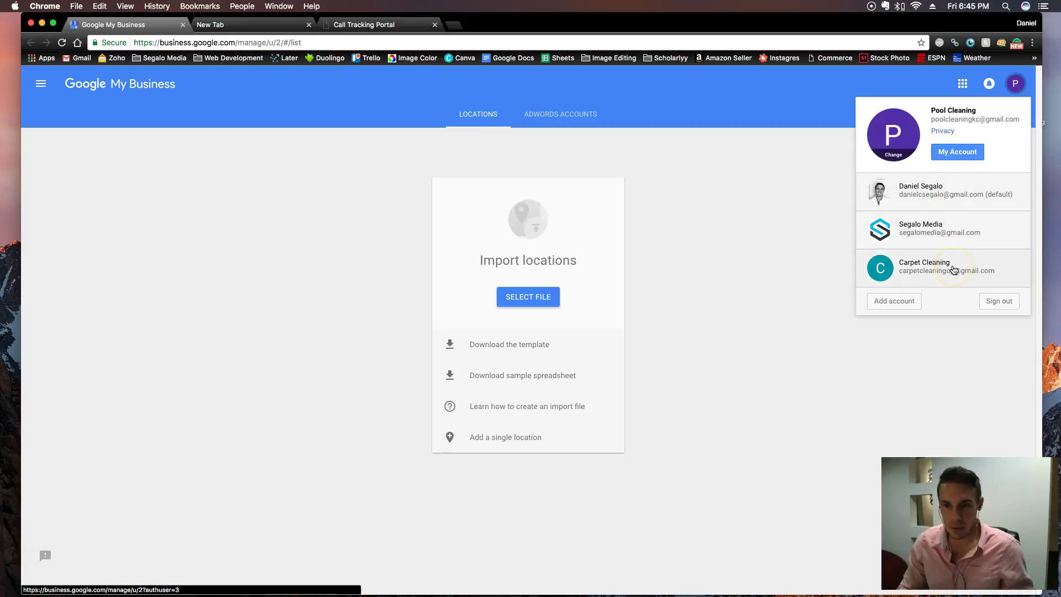
{"action": "left_click", "coordinate": [954, 269]}
{"action": "left_click", "coordinate": [220, 23]}
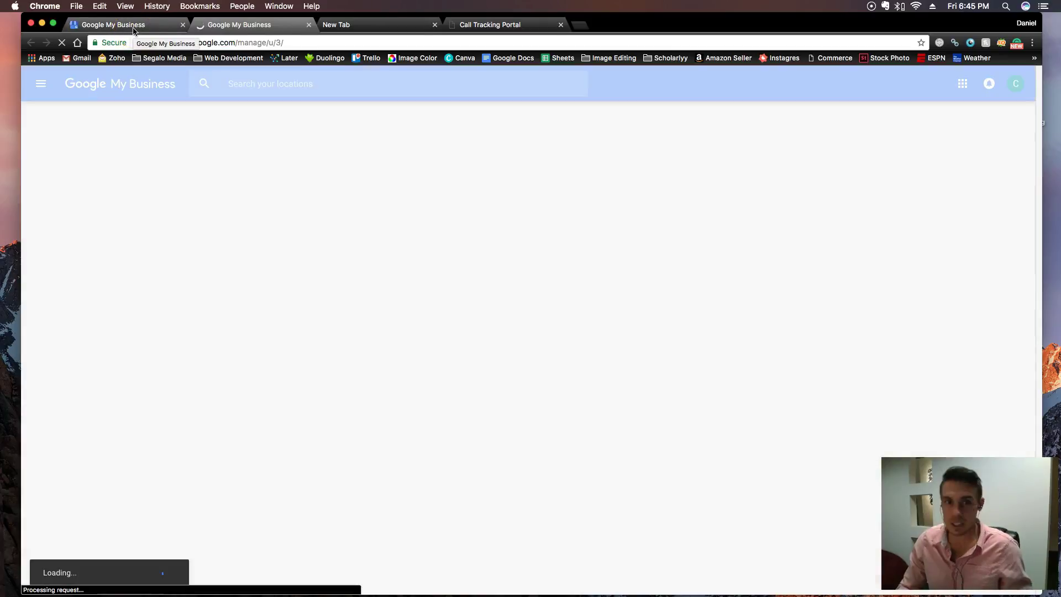
{"action": "left_click", "coordinate": [119, 24]}
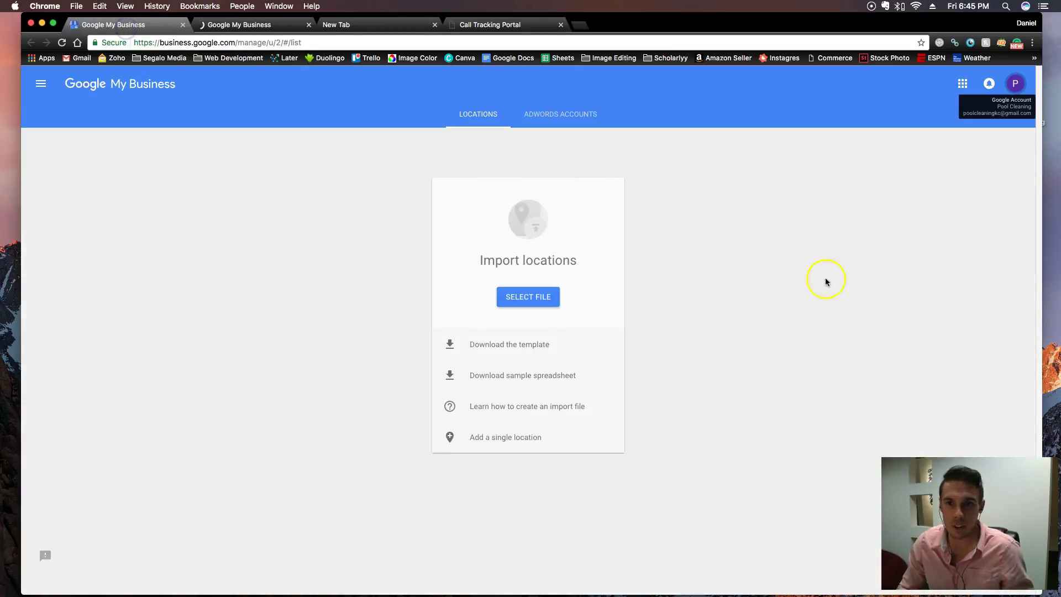
{"action": "left_click", "coordinate": [248, 24]}
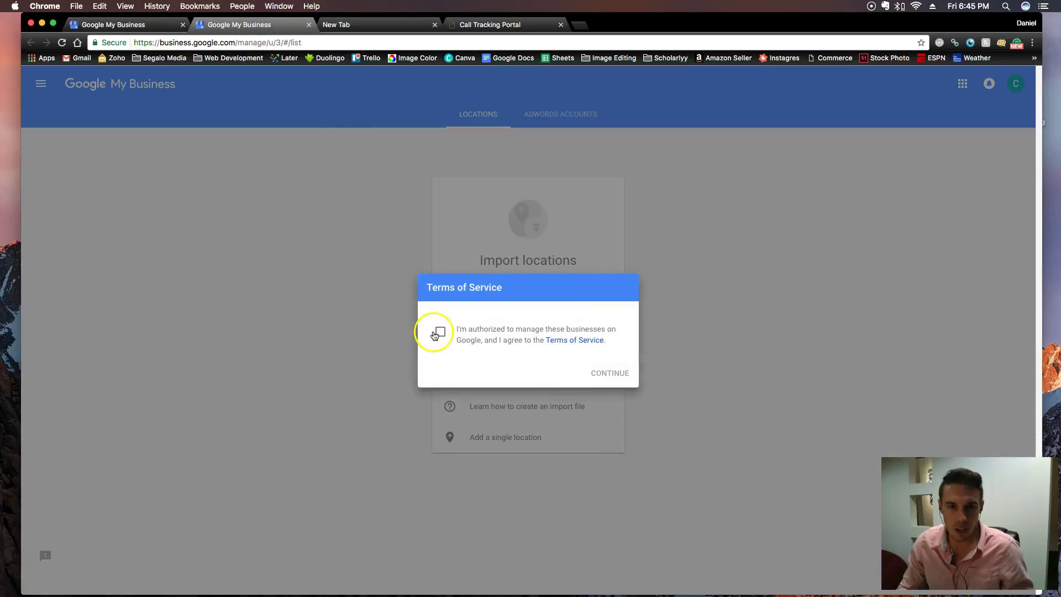
- Accept the Terms of Service, then start adding a single location under Pool Cleaning
{"action": "left_click", "coordinate": [437, 333]}
{"action": "left_click", "coordinate": [611, 372]}
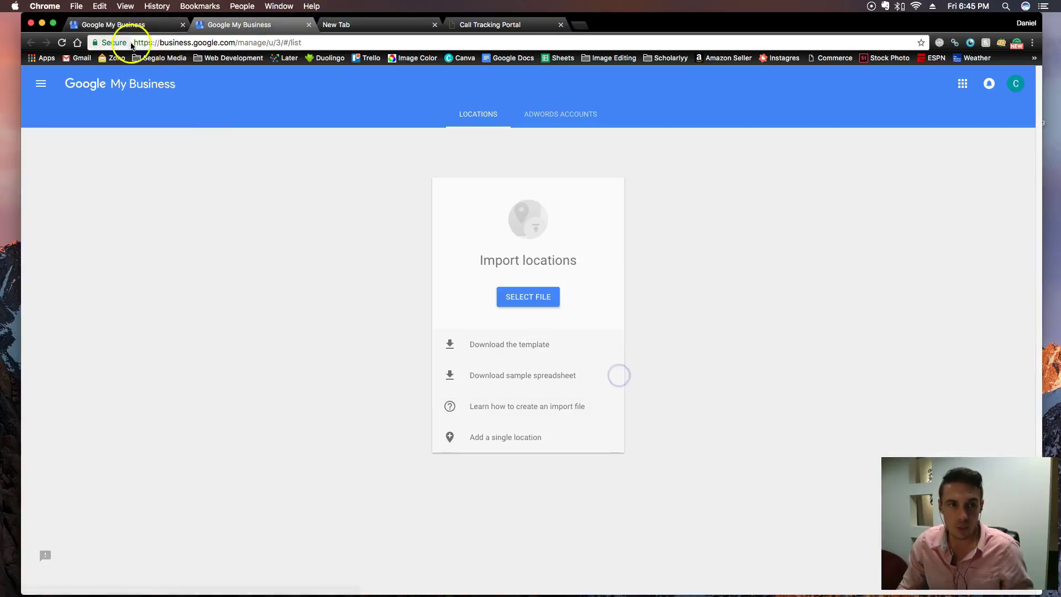
{"action": "left_click", "coordinate": [139, 28]}
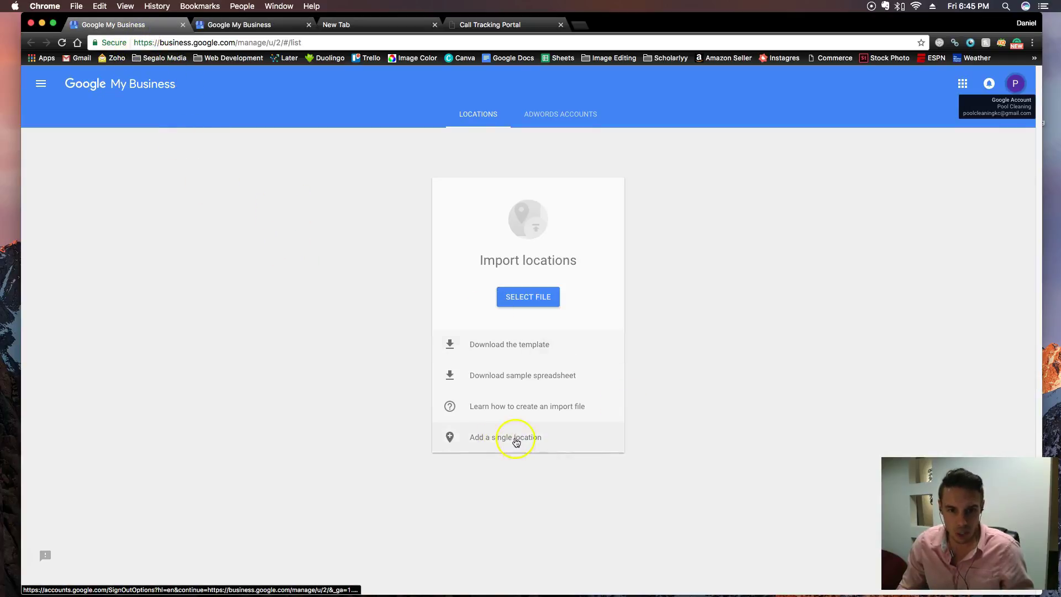
{"action": "left_click", "coordinate": [516, 441]}
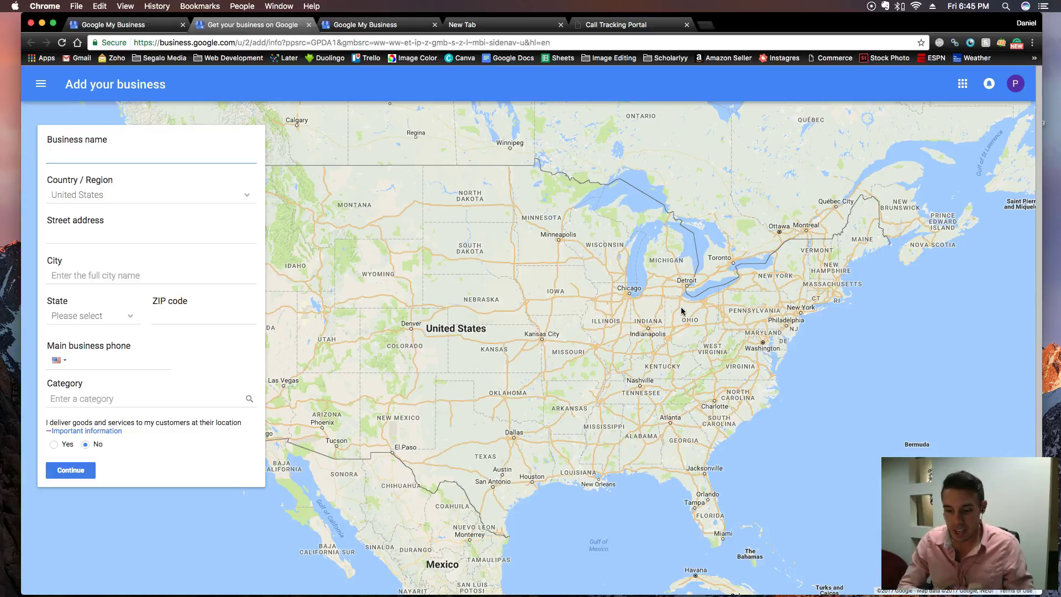
- Close the Carpet Cleaning locations tab and the empty new tab
{"action": "left_click", "coordinate": [359, 24]}
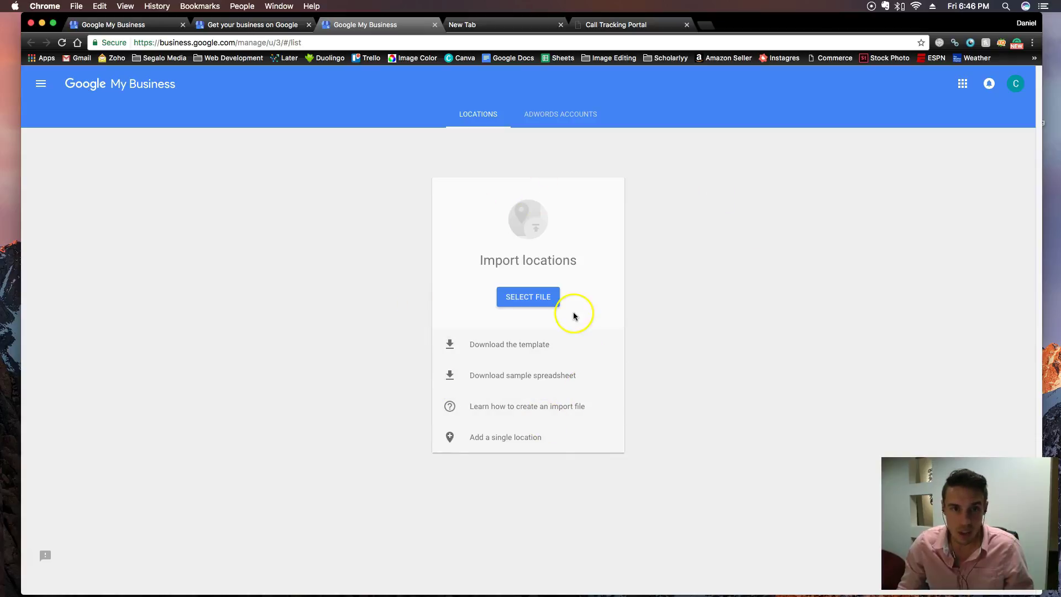
{"action": "left_click", "coordinate": [435, 24]}
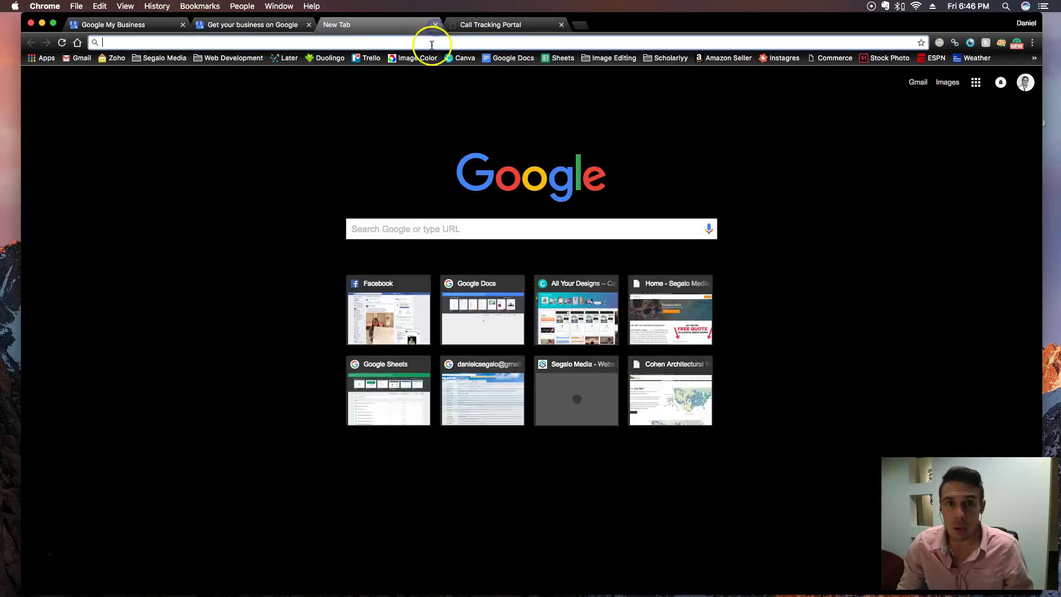
{"action": "left_click", "coordinate": [435, 24]}
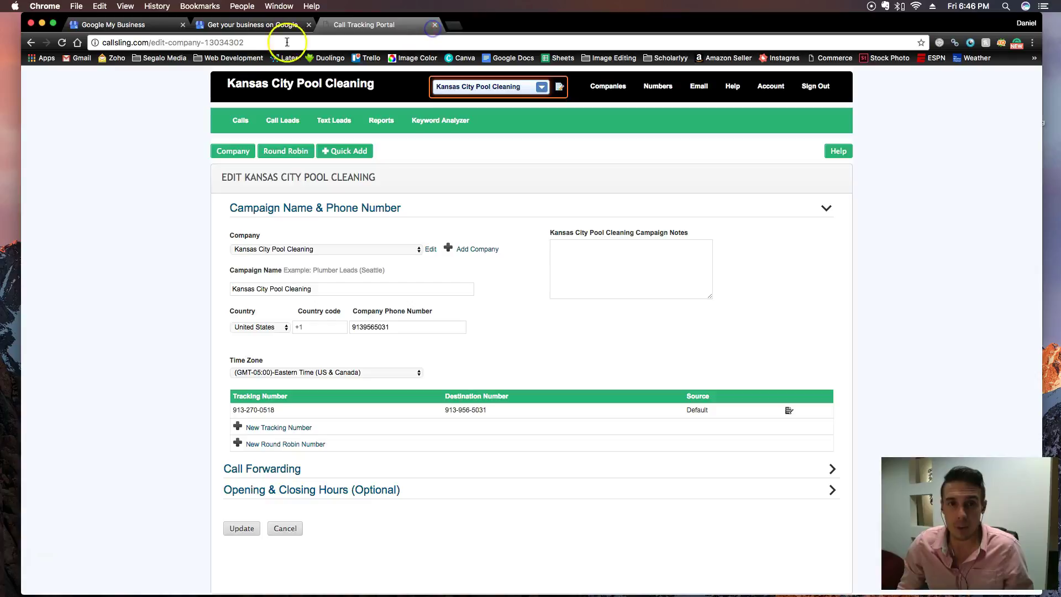
{"action": "left_click", "coordinate": [249, 24]}
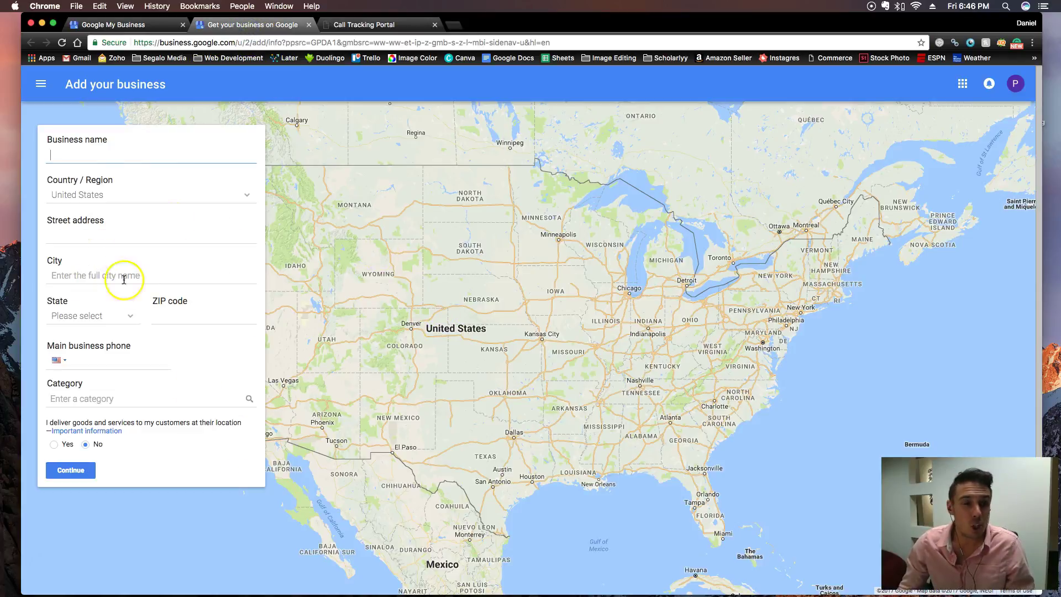
- Check the business details in the call tracking portal, then open Google Docs in a new tab
{"action": "mouse_move", "coordinate": [100, 146]}
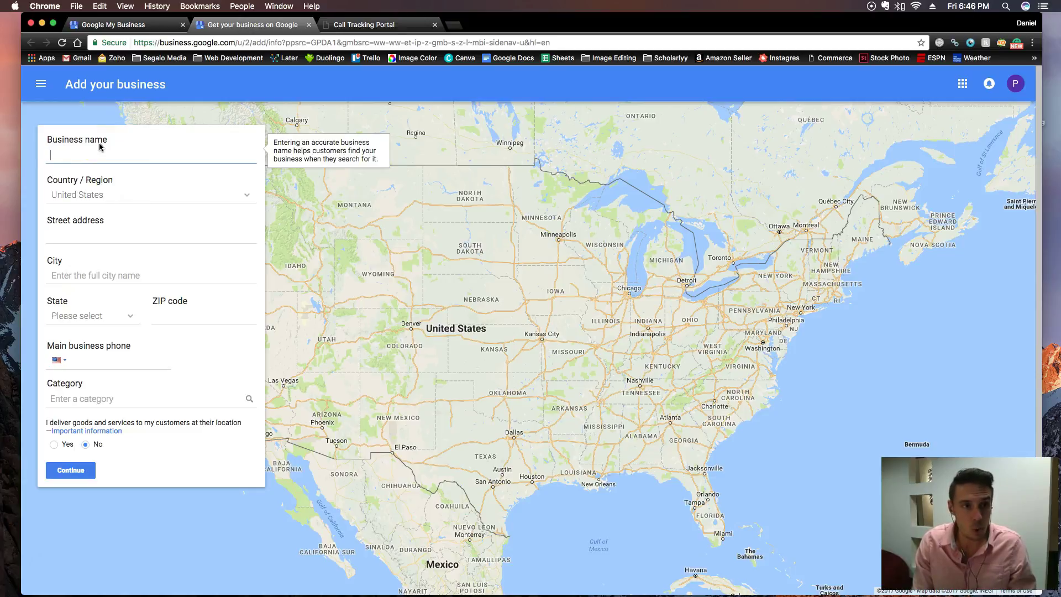
{"action": "left_click", "coordinate": [398, 31]}
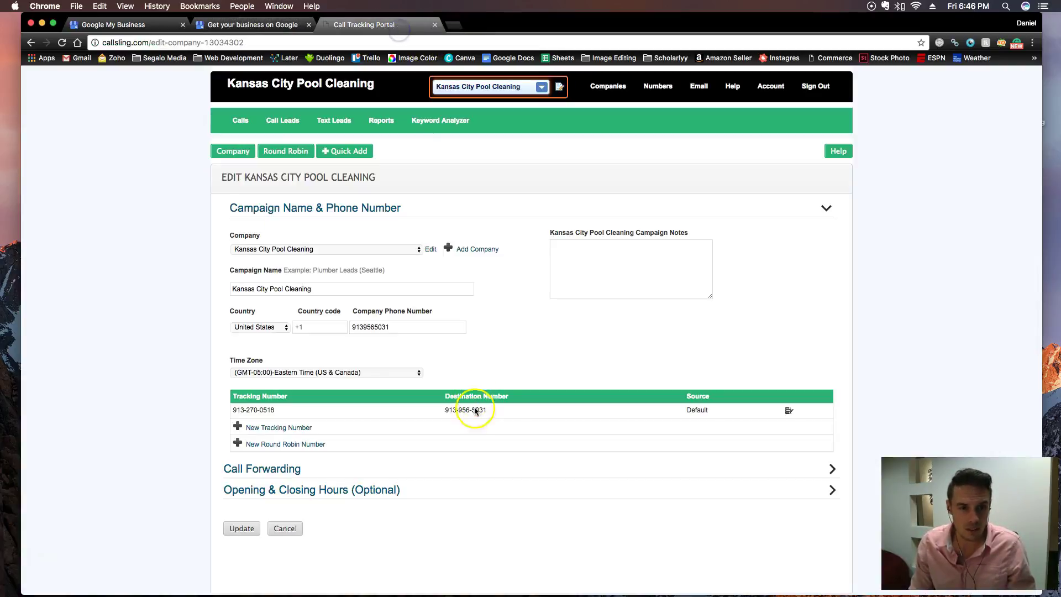
{"action": "left_click", "coordinate": [268, 25]}
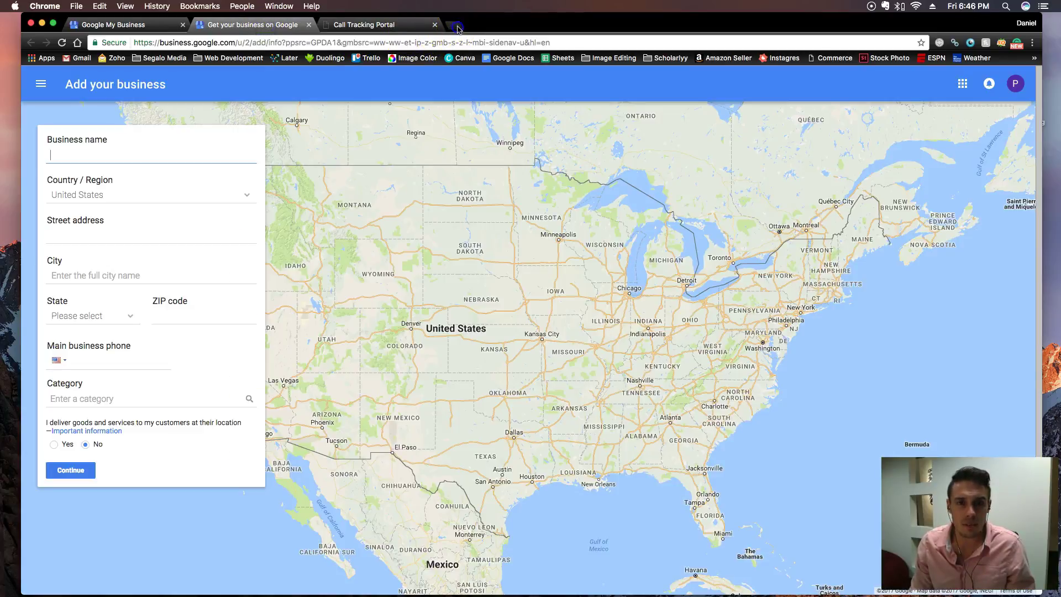
{"action": "left_click", "coordinate": [458, 27]}
{"action": "left_click", "coordinate": [524, 58]}
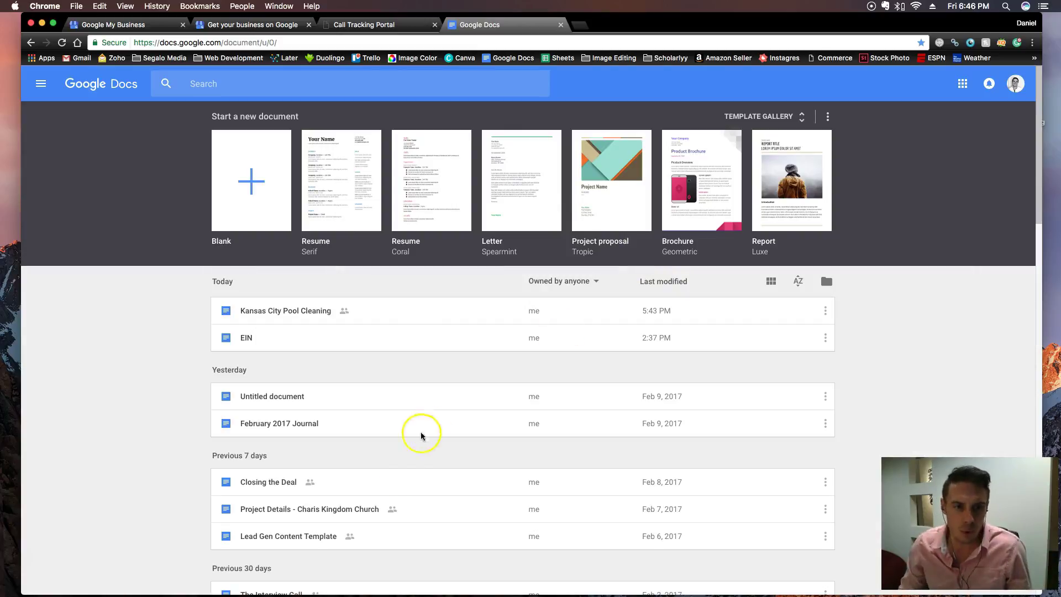
- Open the Kansas City Pool Cleaning document and scroll to its Contact Page address
{"action": "left_click", "coordinate": [303, 313]}
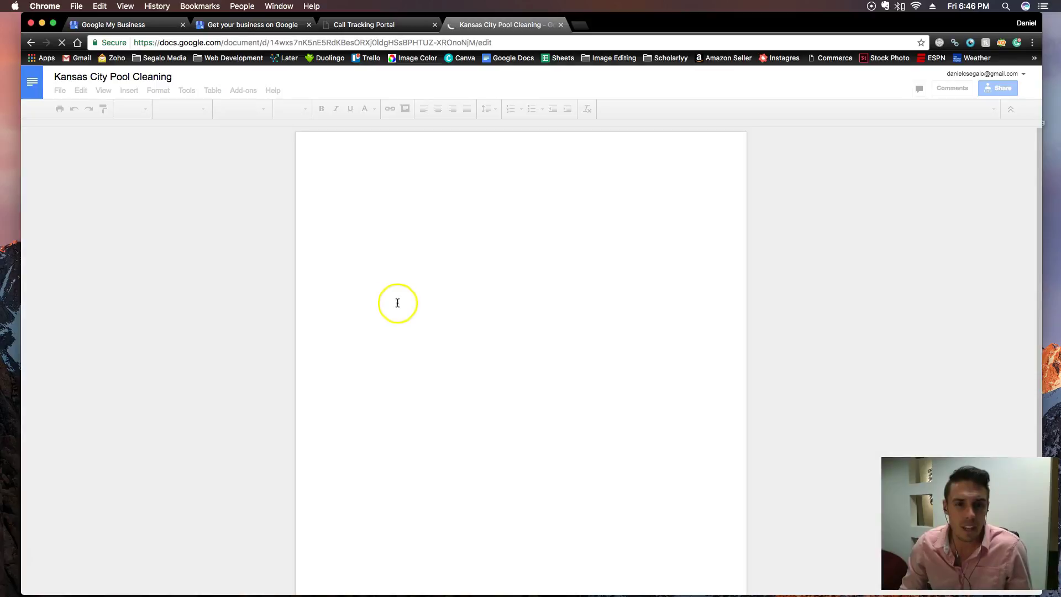
{"action": "scroll", "coordinate": [469, 375], "scroll_direction": "down", "scroll_amount": 10}
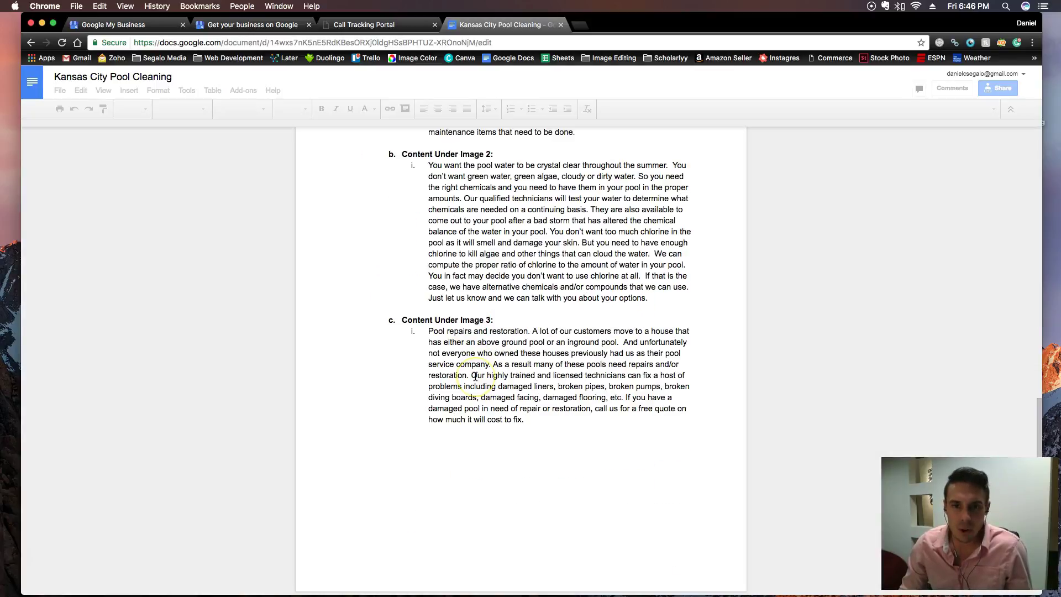
{"action": "scroll", "coordinate": [467, 378], "scroll_direction": "down", "scroll_amount": 15}
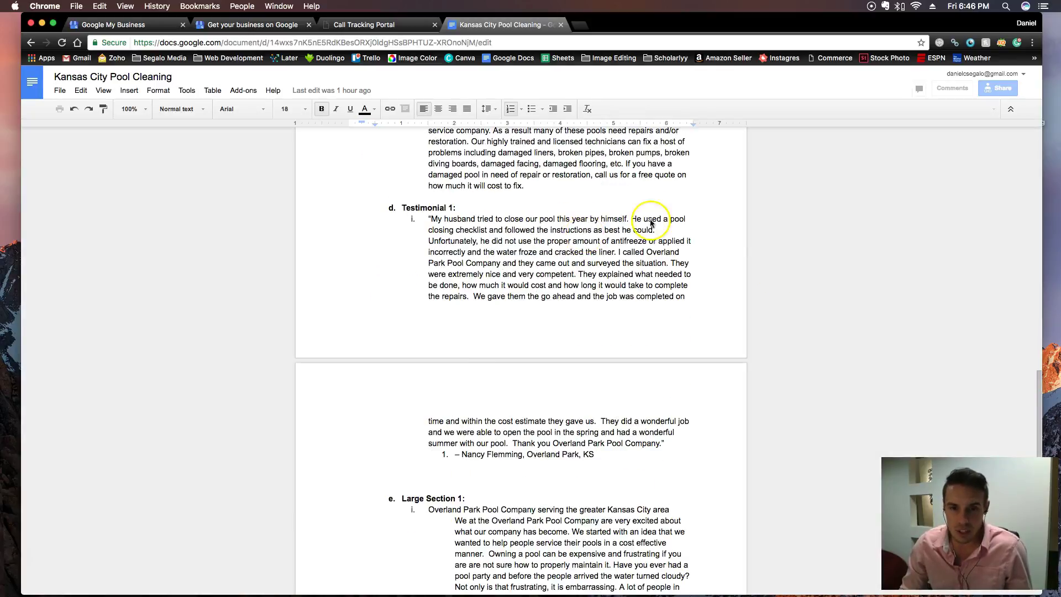
{"action": "scroll", "coordinate": [571, 367], "scroll_direction": "down", "scroll_amount": 5}
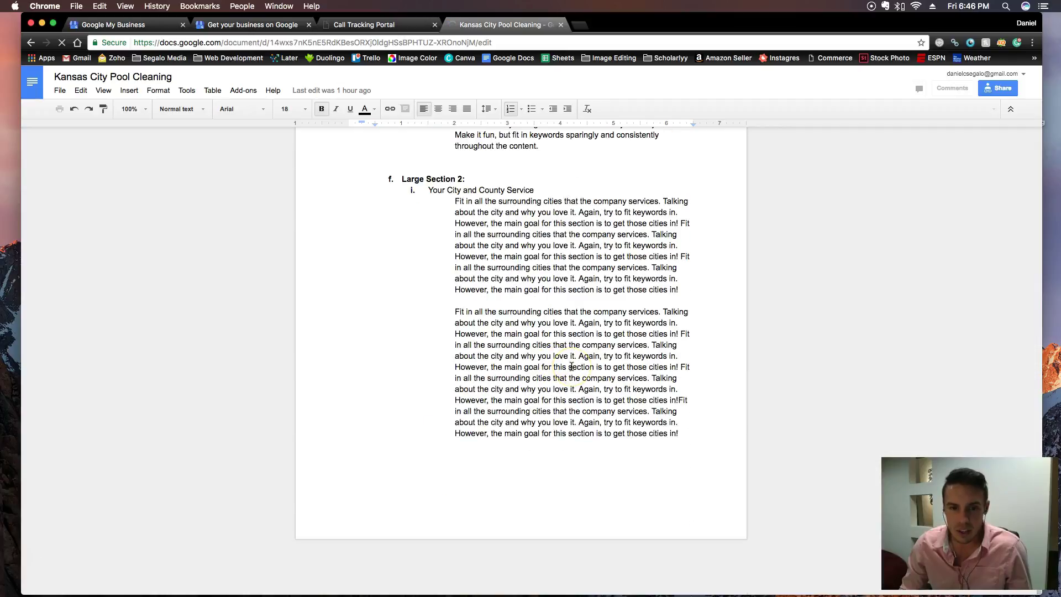
{"action": "scroll", "coordinate": [561, 322], "scroll_direction": "up", "scroll_amount": 1}
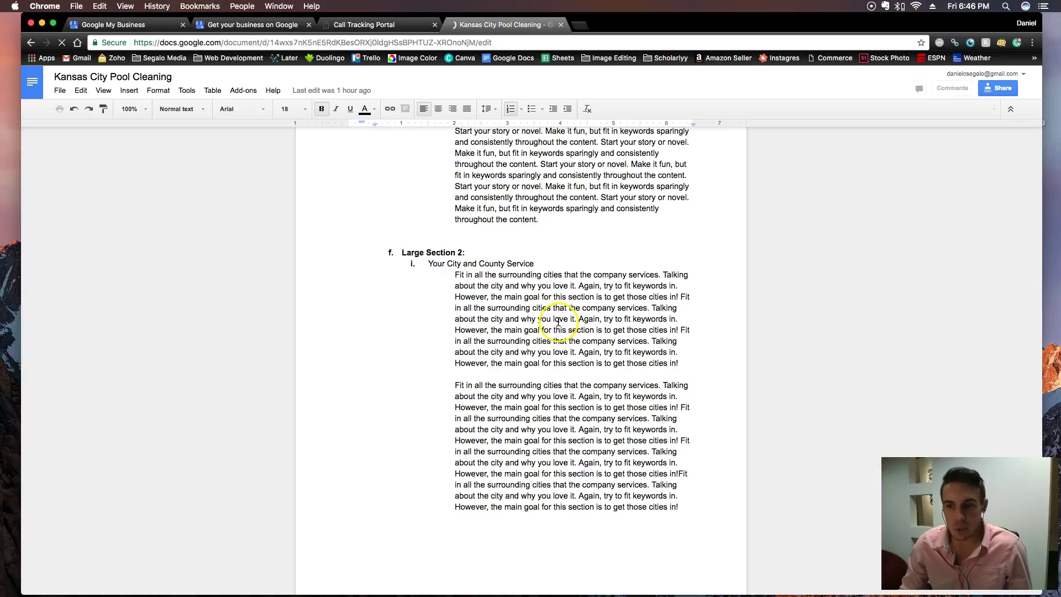
{"action": "scroll", "coordinate": [561, 322], "scroll_direction": "down", "scroll_amount": 10}
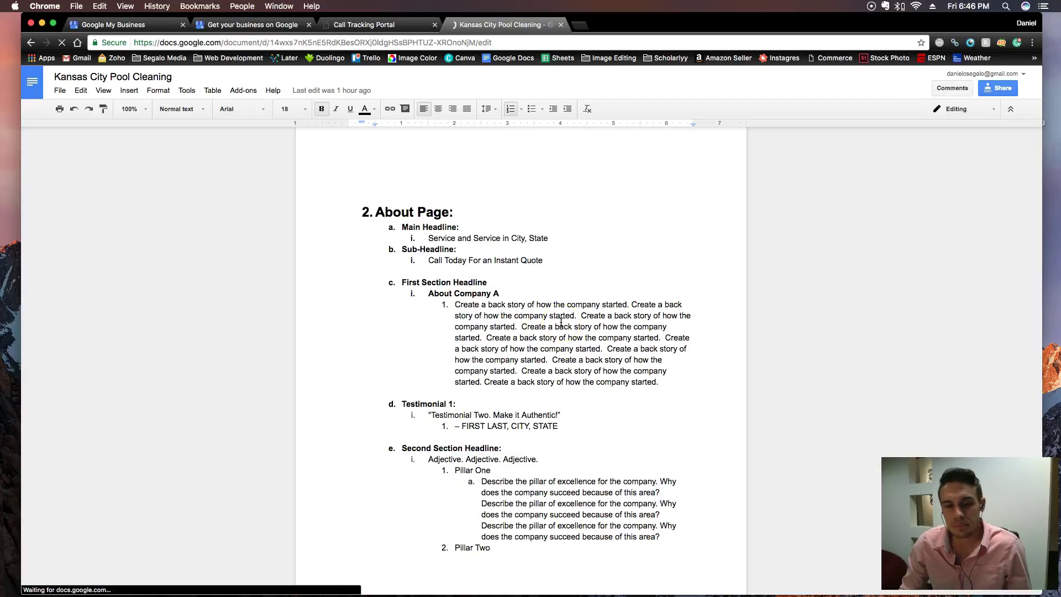
{"action": "scroll", "coordinate": [561, 321], "scroll_direction": "down", "scroll_amount": 10}
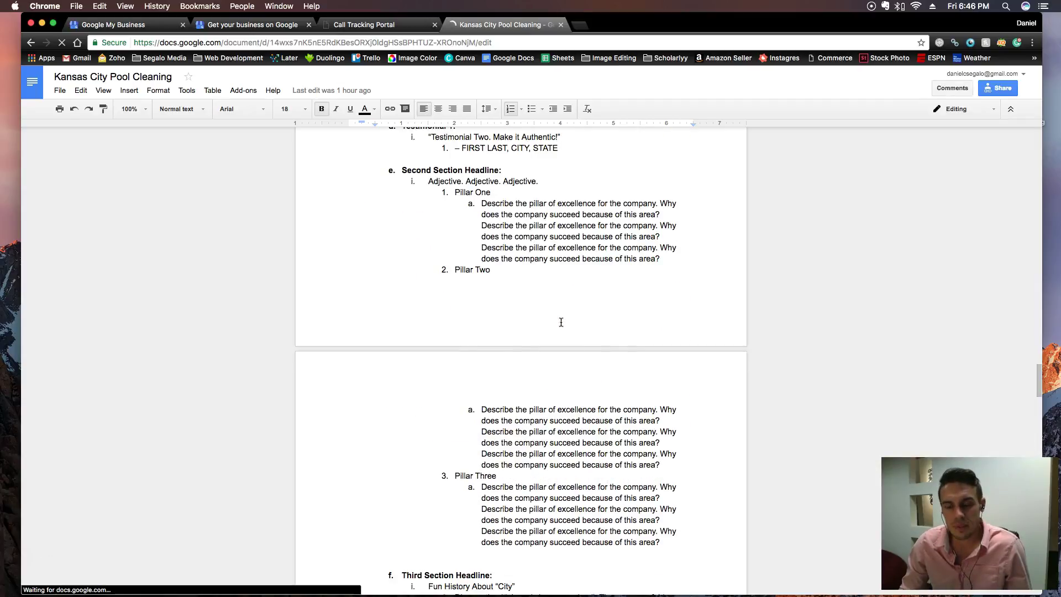
{"action": "scroll", "coordinate": [561, 322], "scroll_direction": "down", "scroll_amount": 4}
{"action": "scroll", "coordinate": [561, 322], "scroll_direction": "down", "scroll_amount": 20}
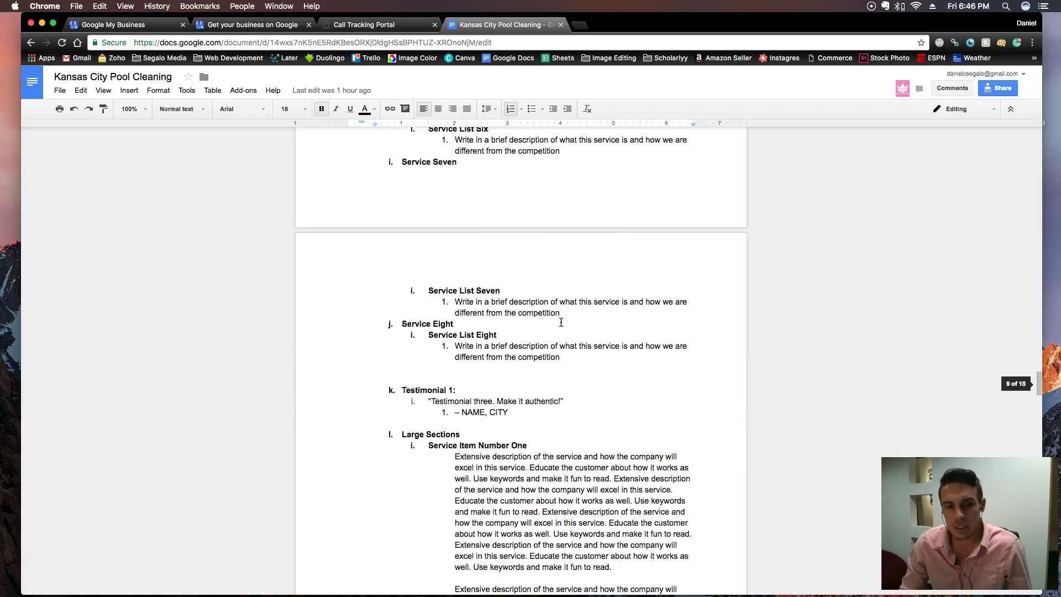
{"action": "scroll", "coordinate": [563, 322], "scroll_direction": "down", "scroll_amount": 15}
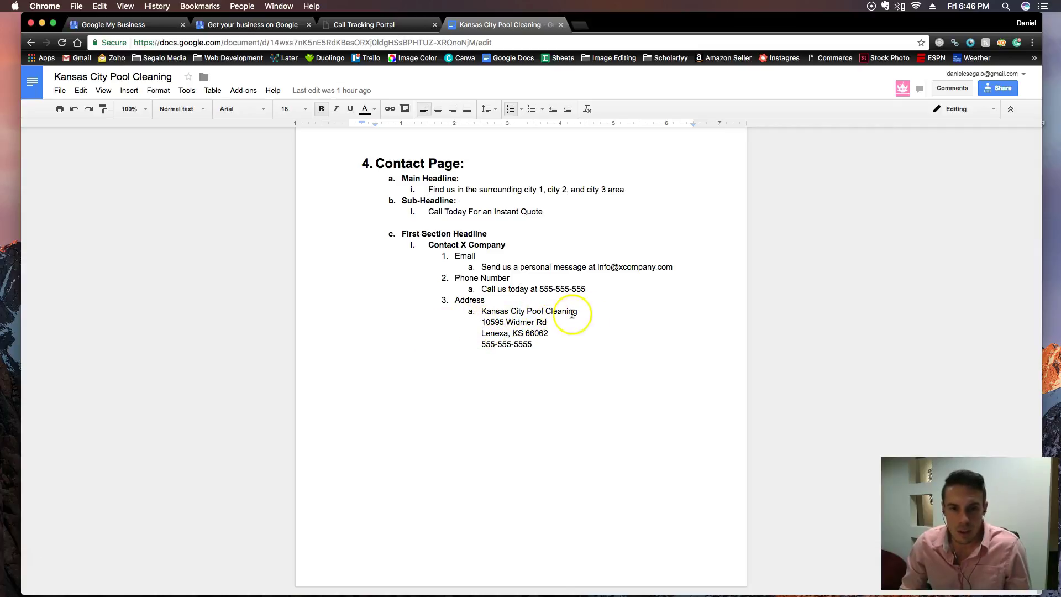
- Copy the business name from the document into the form's name field
{"action": "left_click_drag", "start_coordinate": [578, 311], "coordinate": [485, 313]}
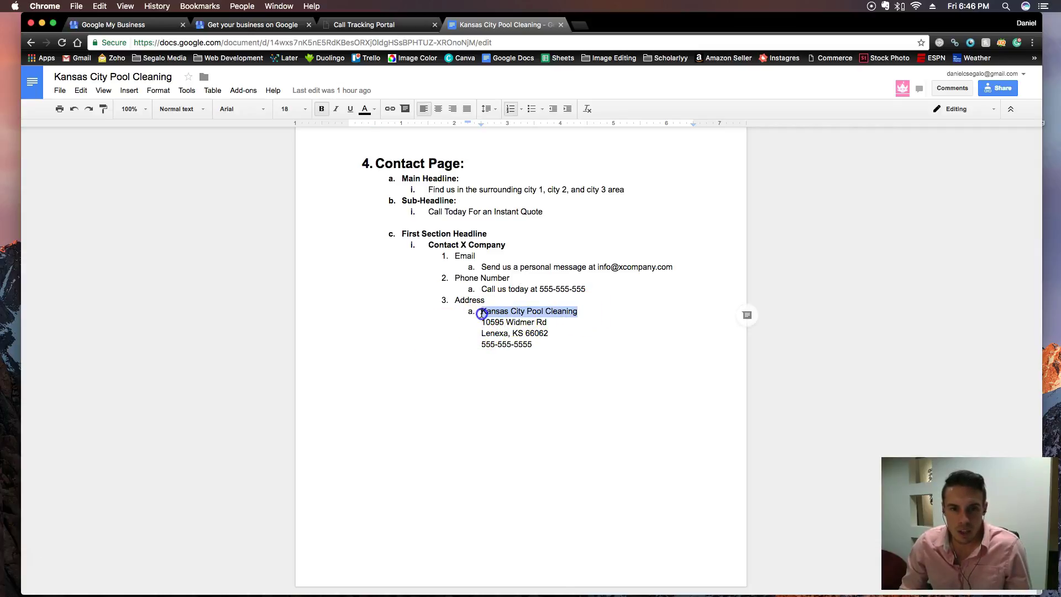
{"action": "key", "text": "super+c"}
{"action": "left_click", "coordinate": [368, 24]}
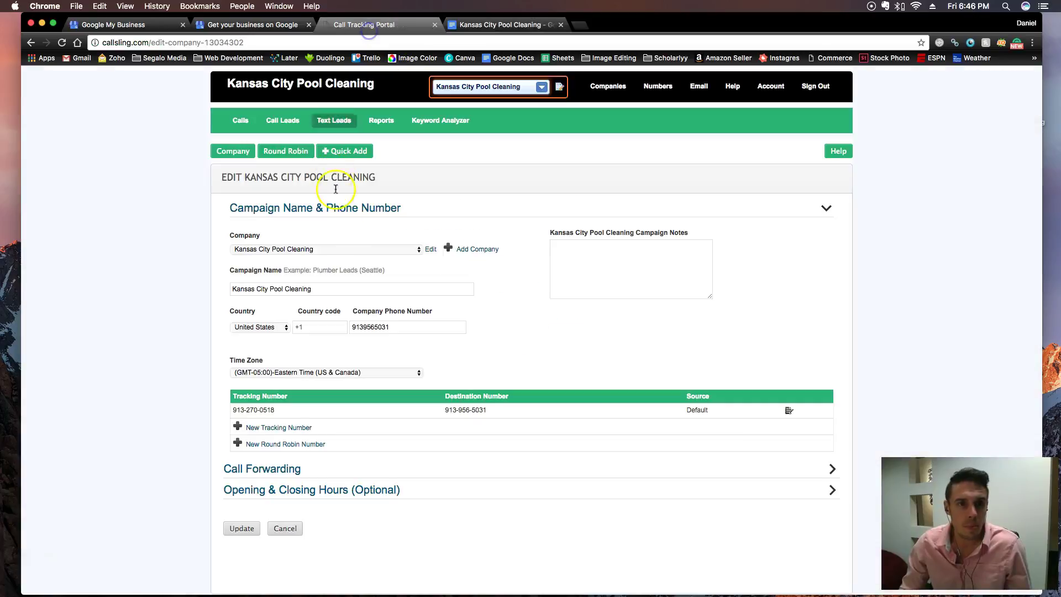
{"action": "left_click", "coordinate": [249, 24]}
{"action": "key", "text": "super+v"}
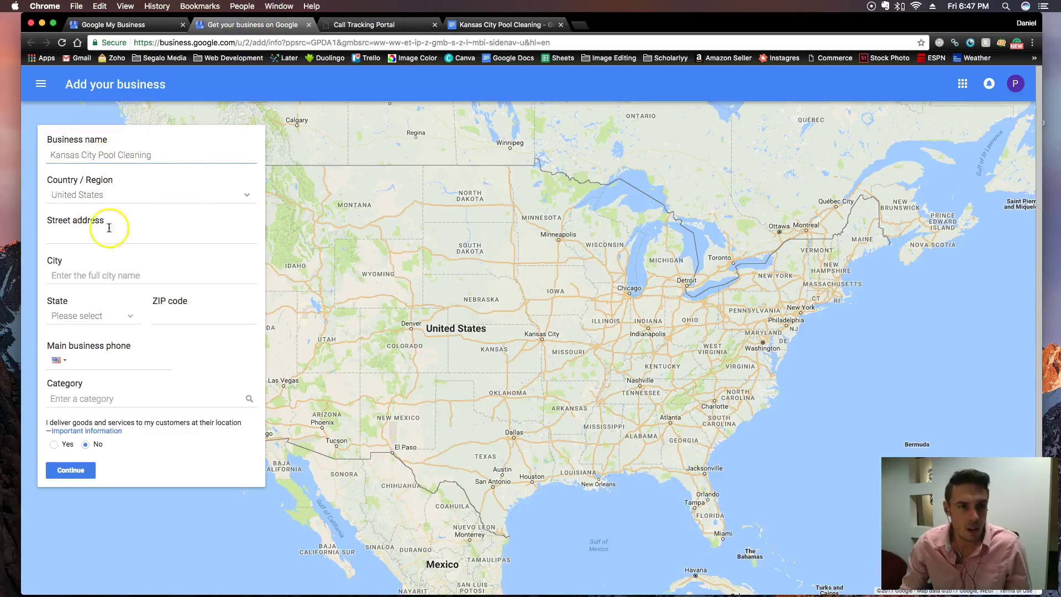
{"action": "left_click", "coordinate": [514, 25]}
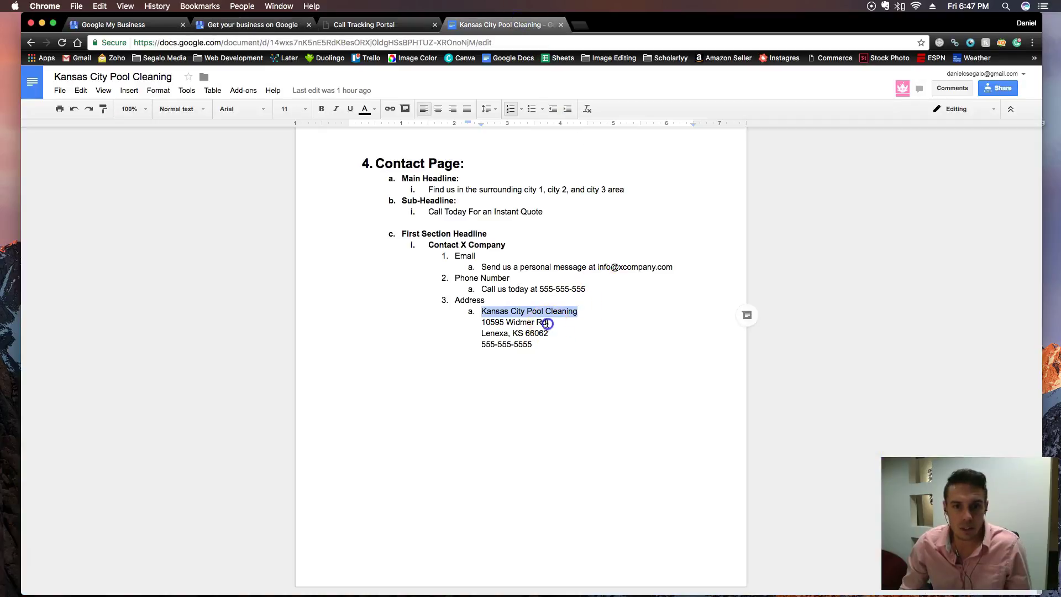
{"action": "left_click_drag", "start_coordinate": [548, 324], "coordinate": [478, 322]}
{"action": "left_click", "coordinate": [253, 25]}
{"action": "left_click", "coordinate": [83, 236]}
{"action": "key", "text": "super+v"}
- Fill in city Lenexa and ZIP code 66062
{"action": "left_click", "coordinate": [490, 25]}
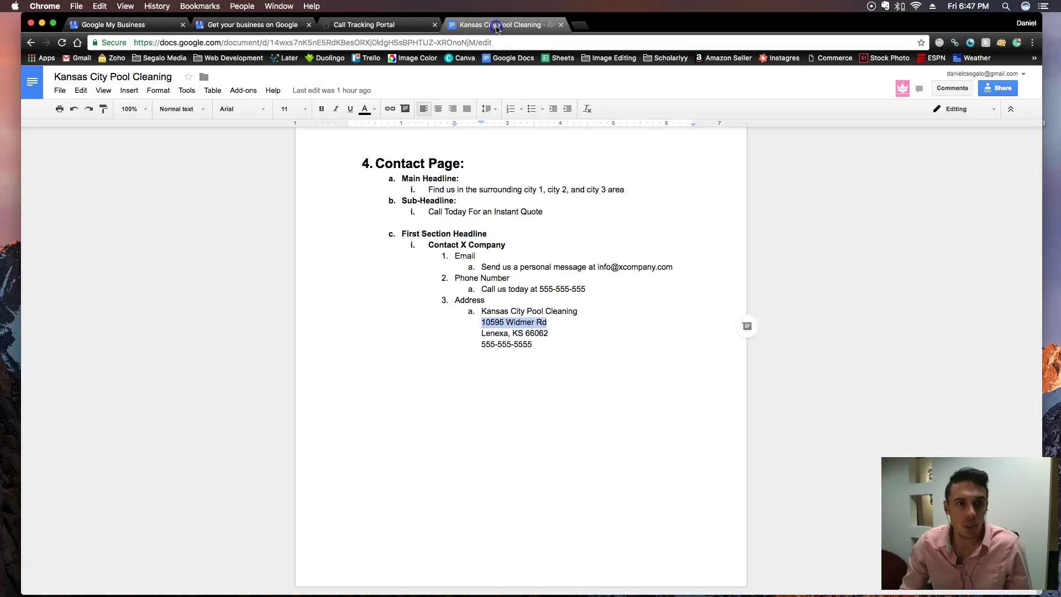
{"action": "left_click", "coordinate": [547, 333]}
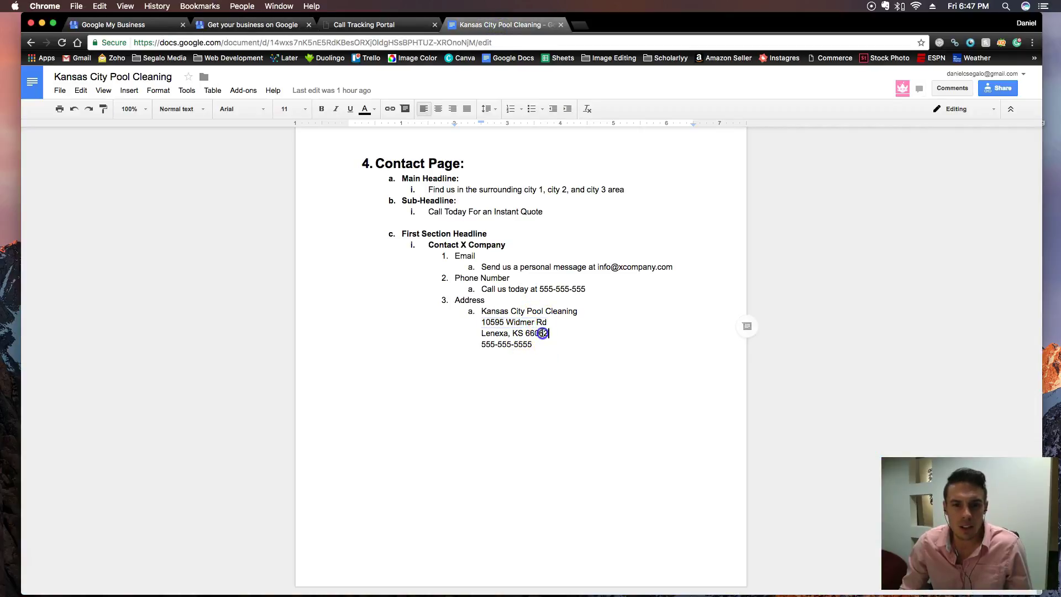
{"action": "key", "text": "super+c"}
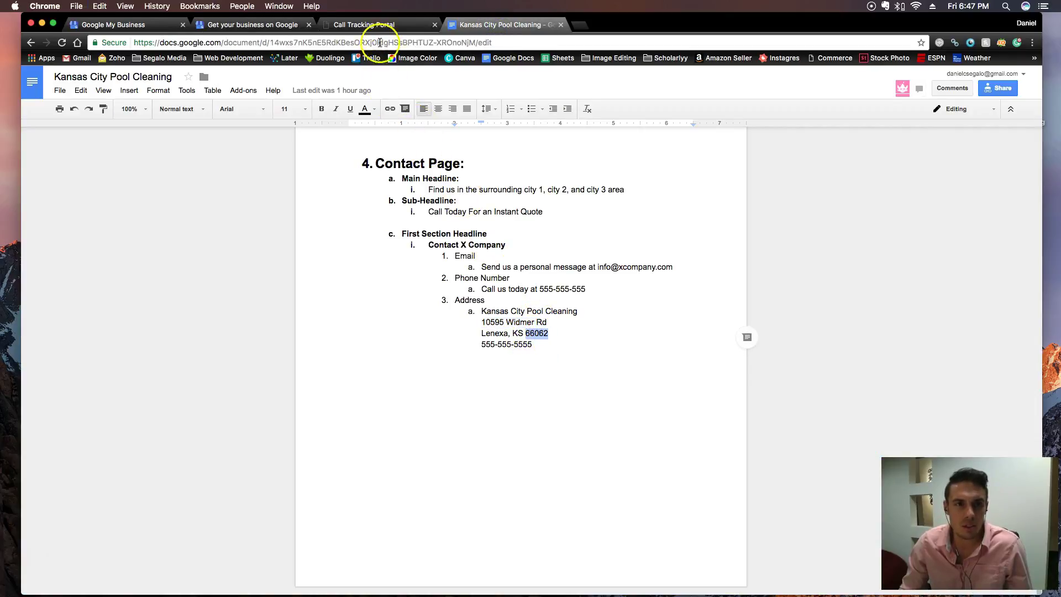
{"action": "left_click", "coordinate": [370, 25]}
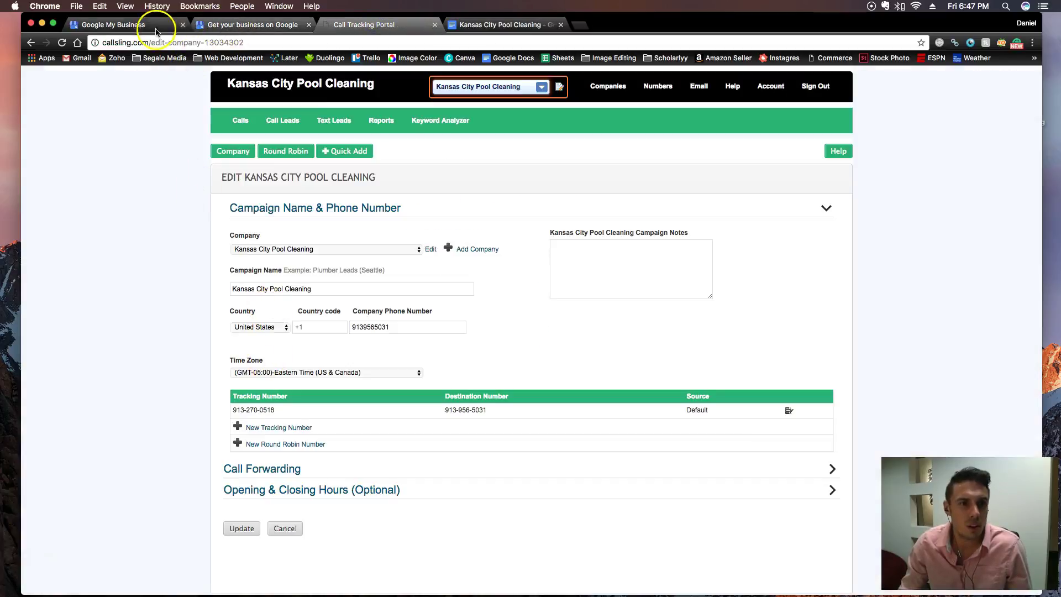
{"action": "left_click", "coordinate": [141, 25]}
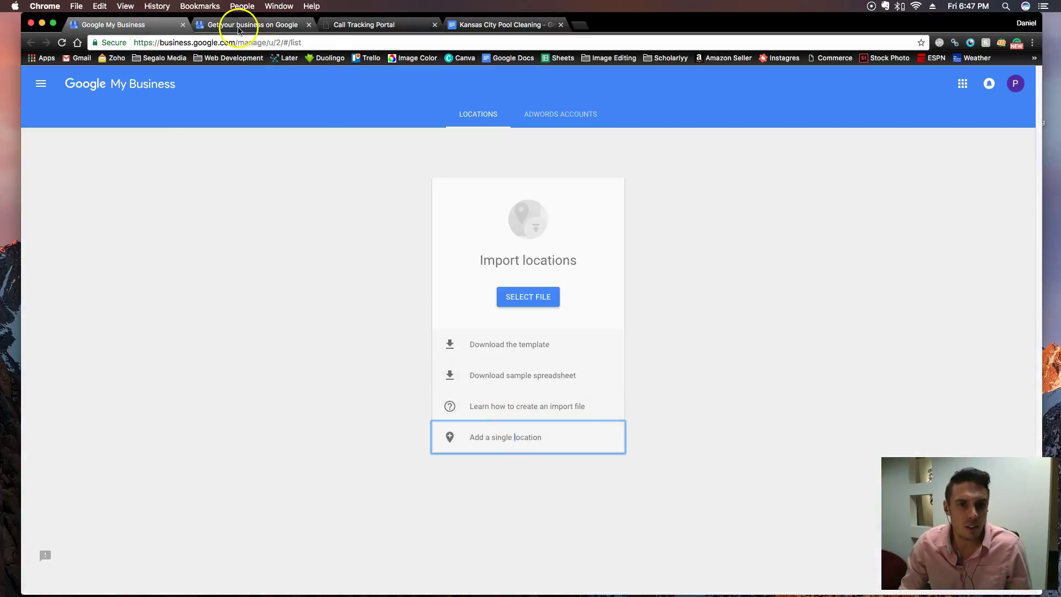
{"action": "left_click", "coordinate": [240, 32]}
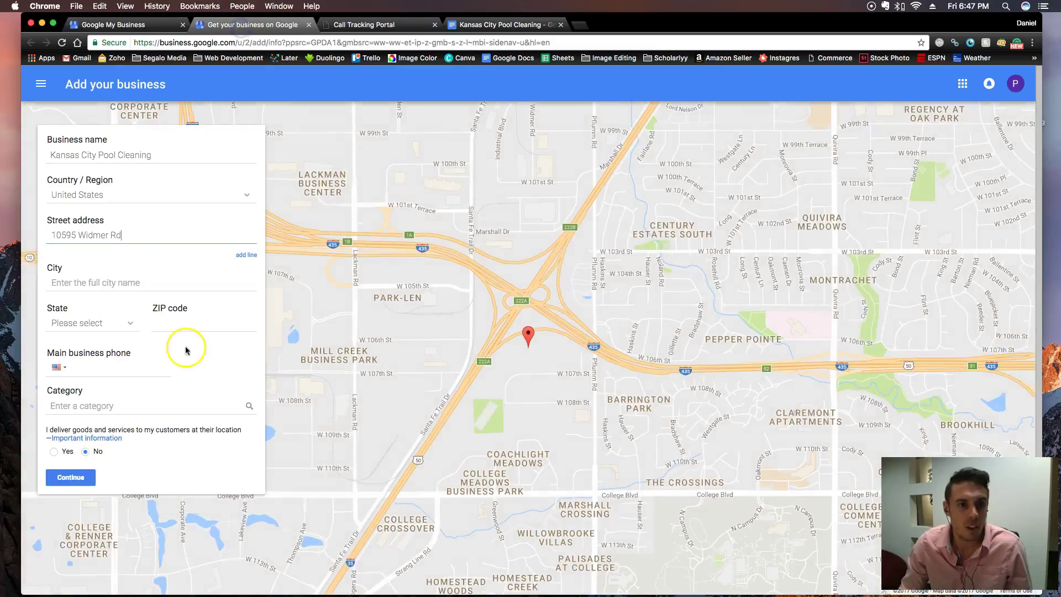
{"action": "left_click", "coordinate": [104, 284]}
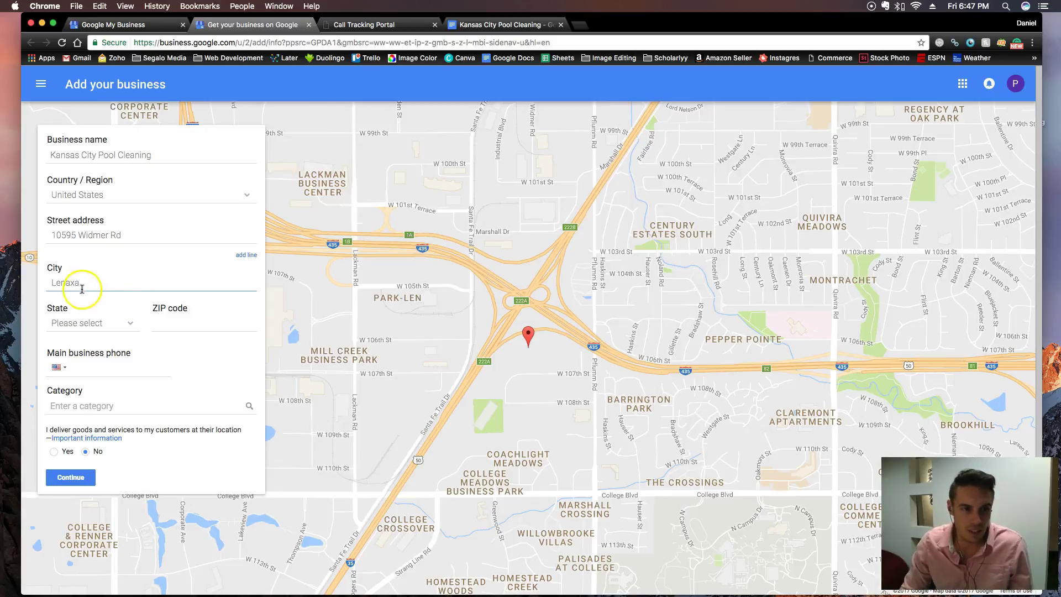
{"action": "left_click", "coordinate": [458, 20]}
{"action": "left_click", "coordinate": [243, 25]}
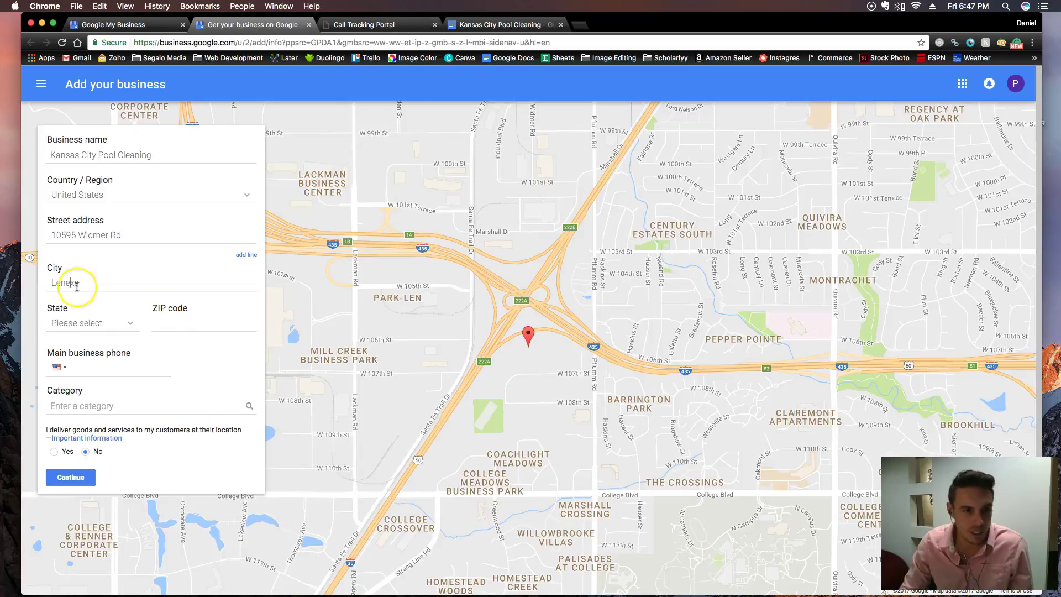
{"action": "left_click", "coordinate": [162, 325]}
{"action": "type", "text": "66062"}
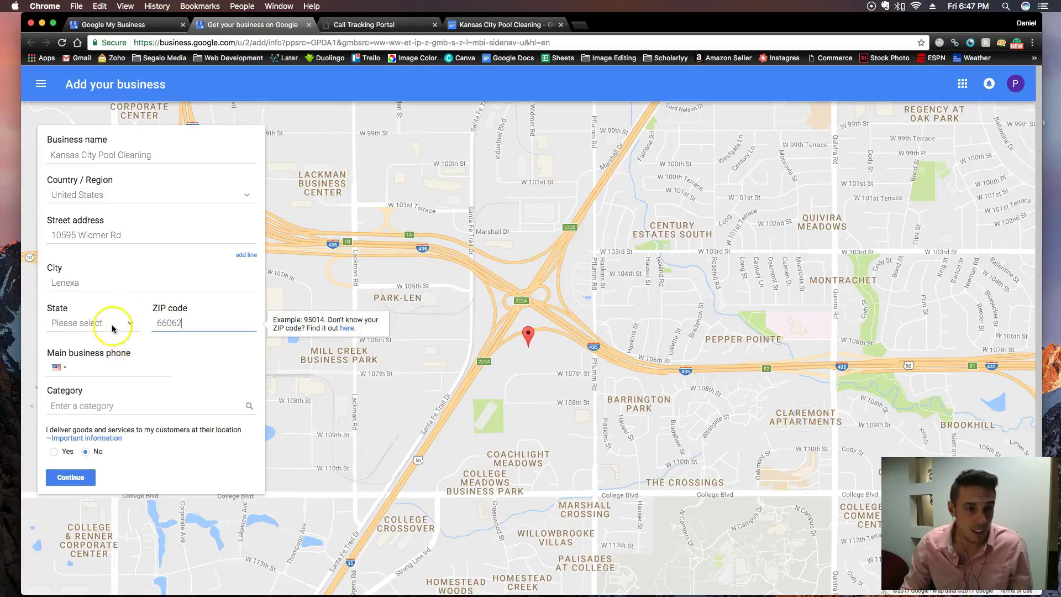
- Choose Kansas from the State list
{"action": "left_click", "coordinate": [112, 325]}
{"action": "left_click", "coordinate": [112, 328]}
{"action": "left_click", "coordinate": [121, 330]}
{"action": "scroll", "coordinate": [114, 437], "scroll_direction": "down", "scroll_amount": 3}
{"action": "scroll", "coordinate": [117, 432], "scroll_direction": "down", "scroll_amount": 2}
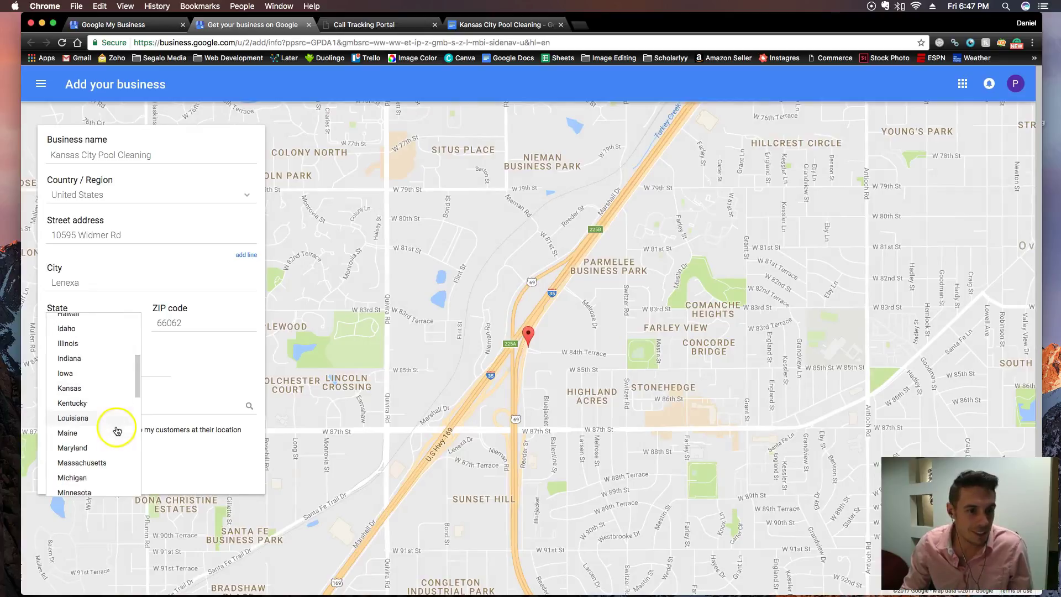
{"action": "left_click", "coordinate": [78, 380]}
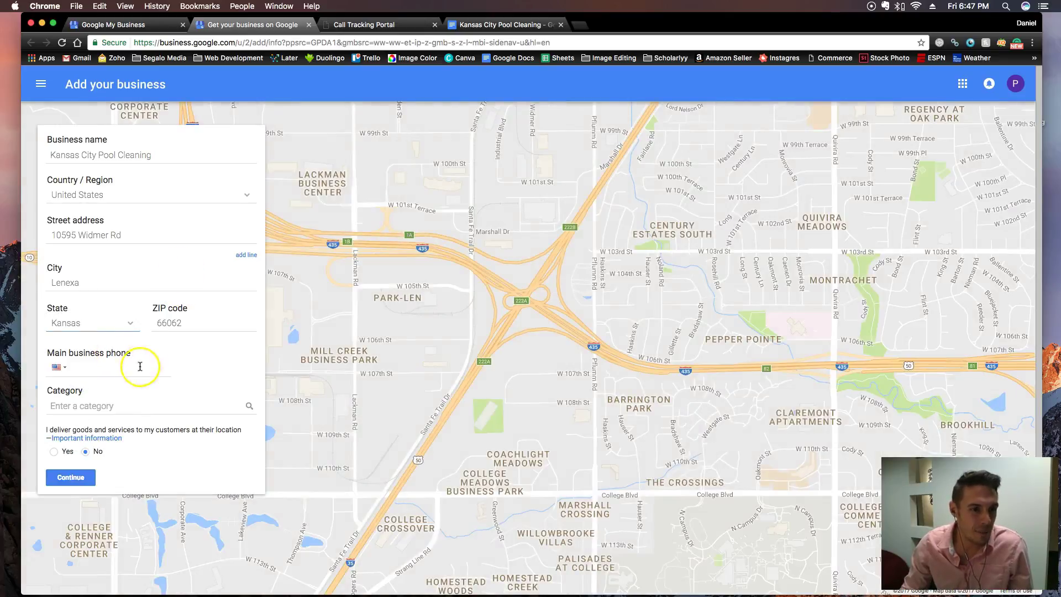
{"action": "left_click", "coordinate": [112, 370]}
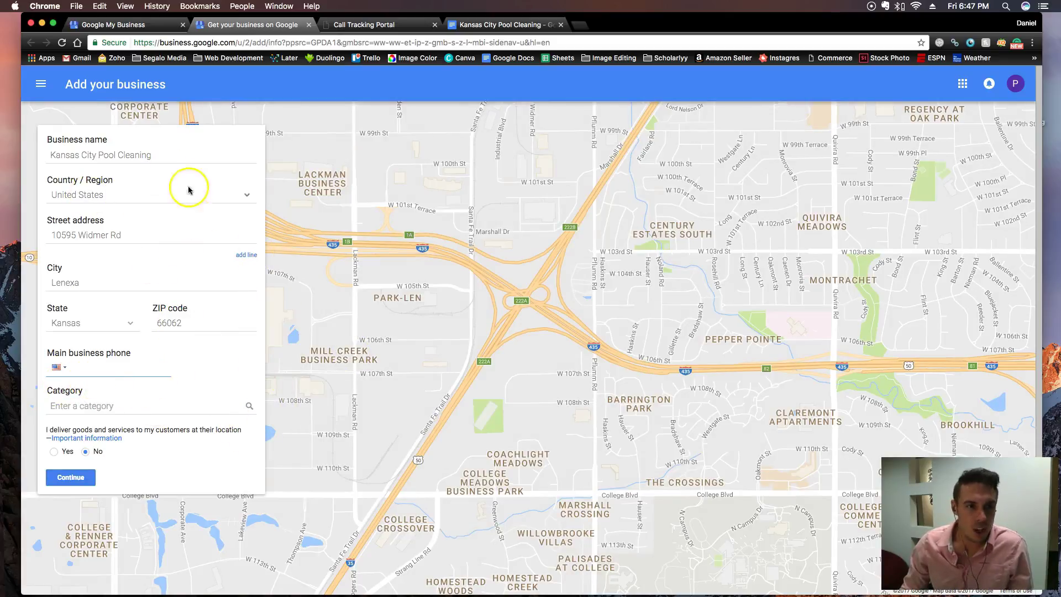
{"action": "left_click", "coordinate": [76, 369]}
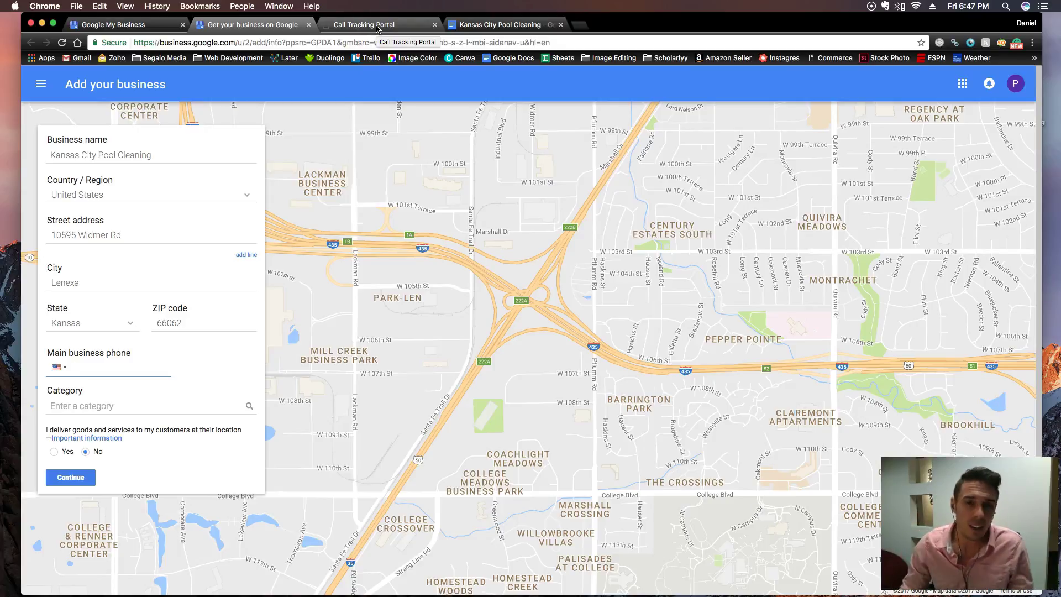
- Open the Kansas City Pool Cleaning campaign for editing in CallSling to reach its tracking number
{"action": "left_click", "coordinate": [378, 27]}
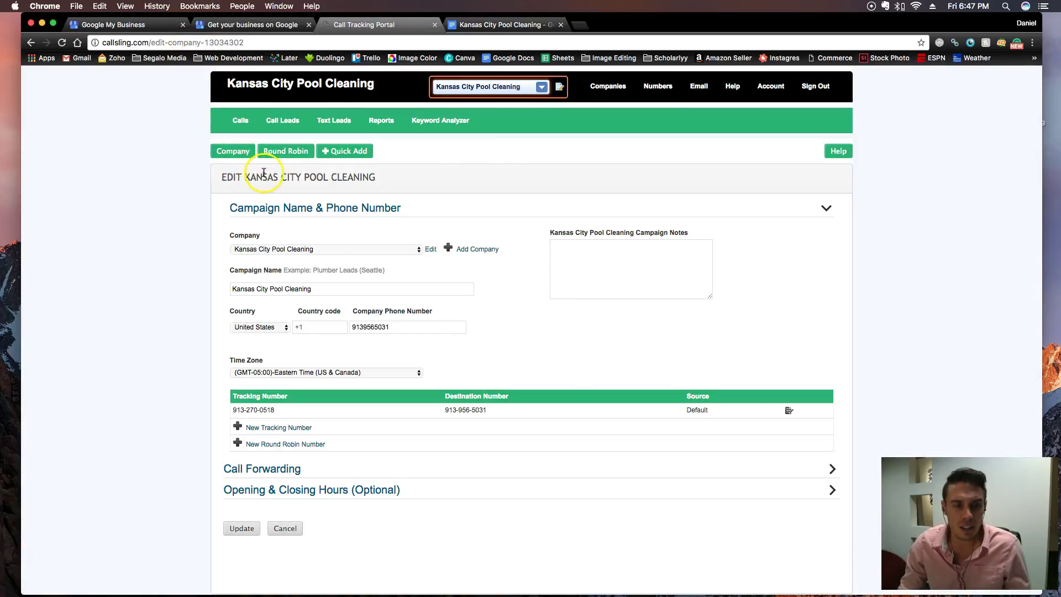
{"action": "mouse_move", "coordinate": [608, 86]}
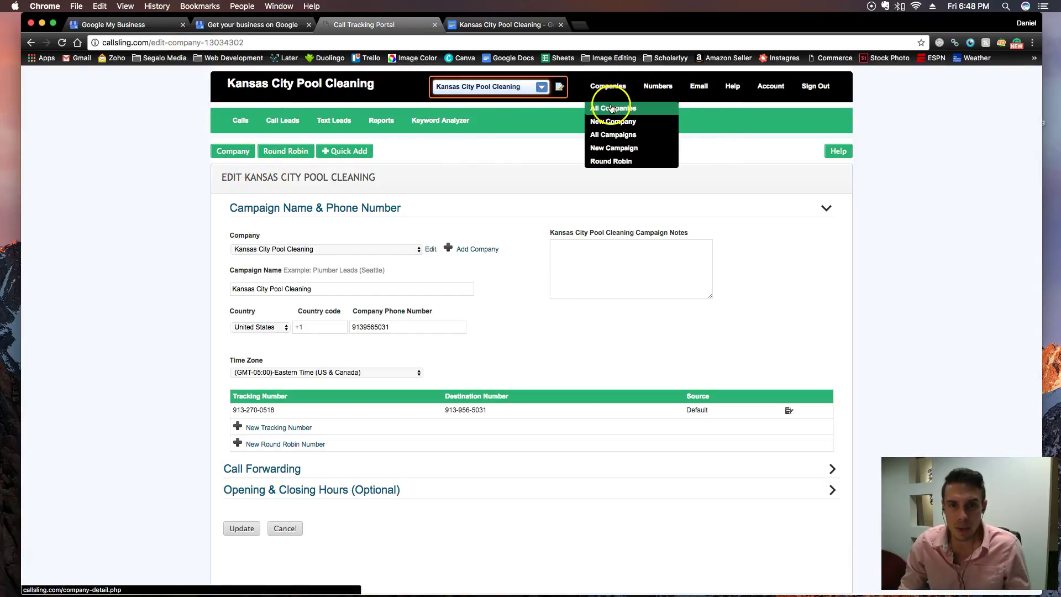
{"action": "left_click", "coordinate": [247, 153]}
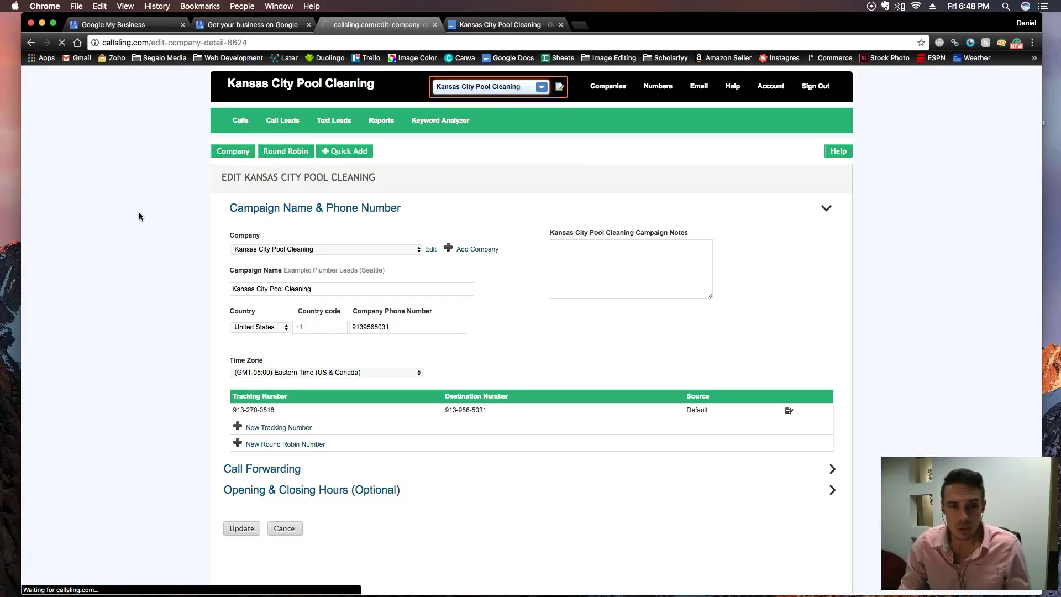
{"action": "scroll", "coordinate": [430, 283], "scroll_direction": "down", "scroll_amount": 5}
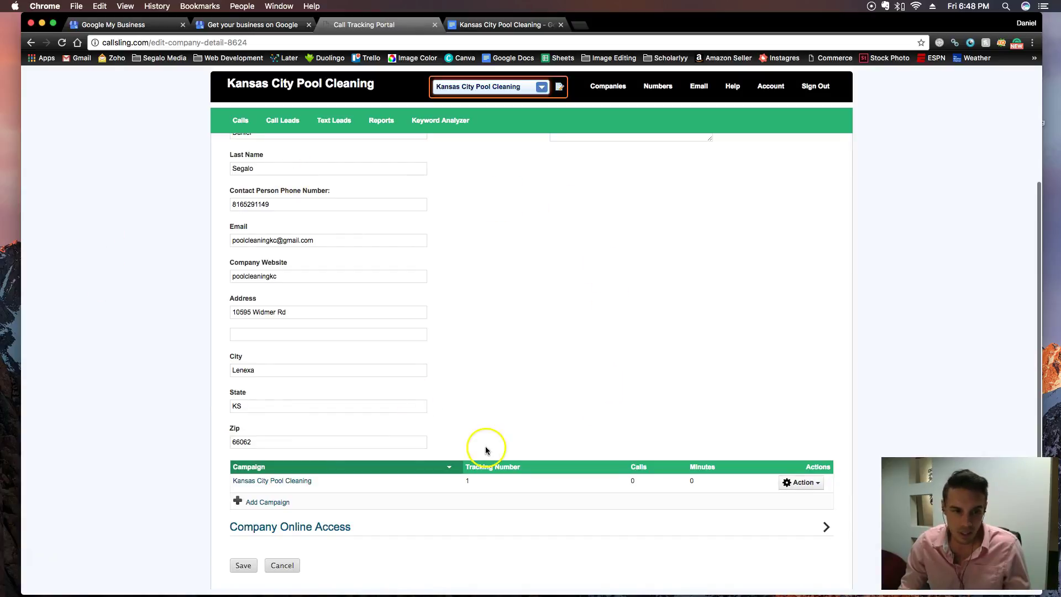
{"action": "scroll", "coordinate": [265, 260], "scroll_direction": "up", "scroll_amount": 5}
{"action": "scroll", "coordinate": [420, 319], "scroll_direction": "down", "scroll_amount": 5}
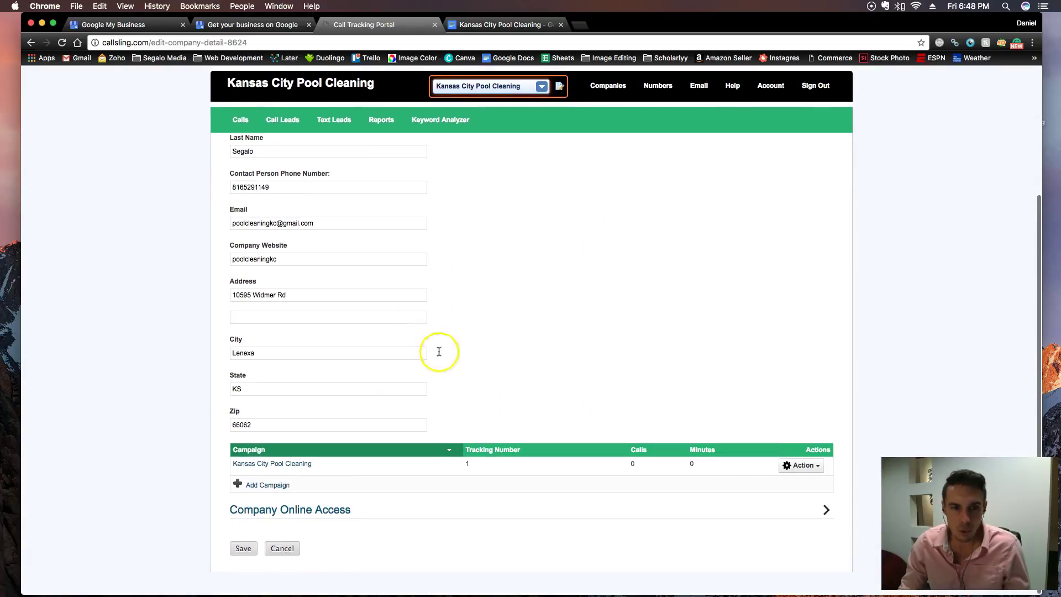
{"action": "left_click", "coordinate": [817, 467]}
{"action": "left_click", "coordinate": [797, 485]}
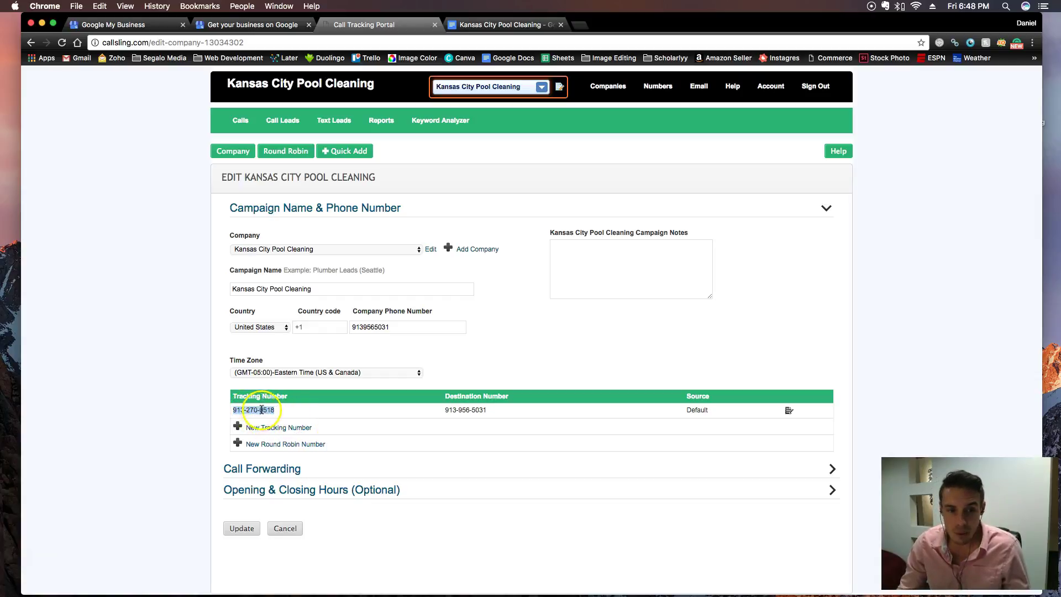
- Enter the campaign's tracking number as the main business phone
{"action": "left_click", "coordinate": [249, 24]}
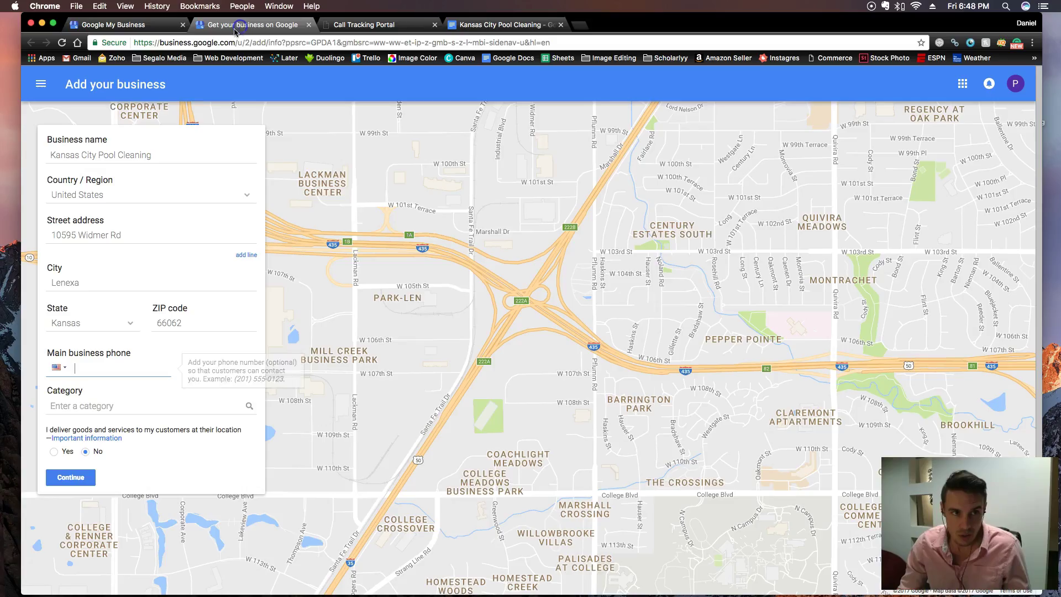
{"action": "left_click", "coordinate": [361, 23]}
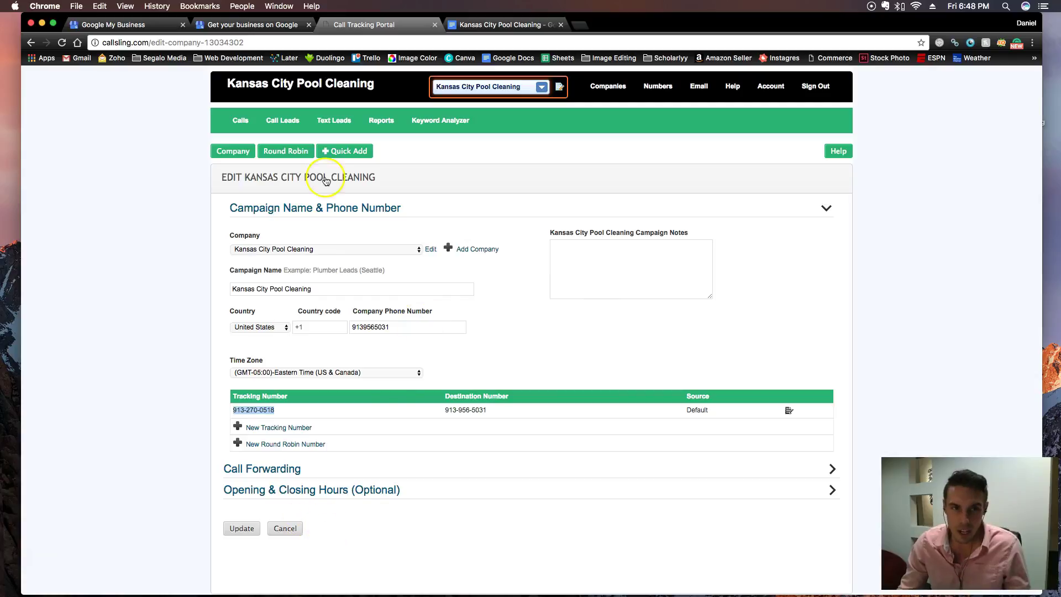
{"action": "left_click", "coordinate": [236, 25]}
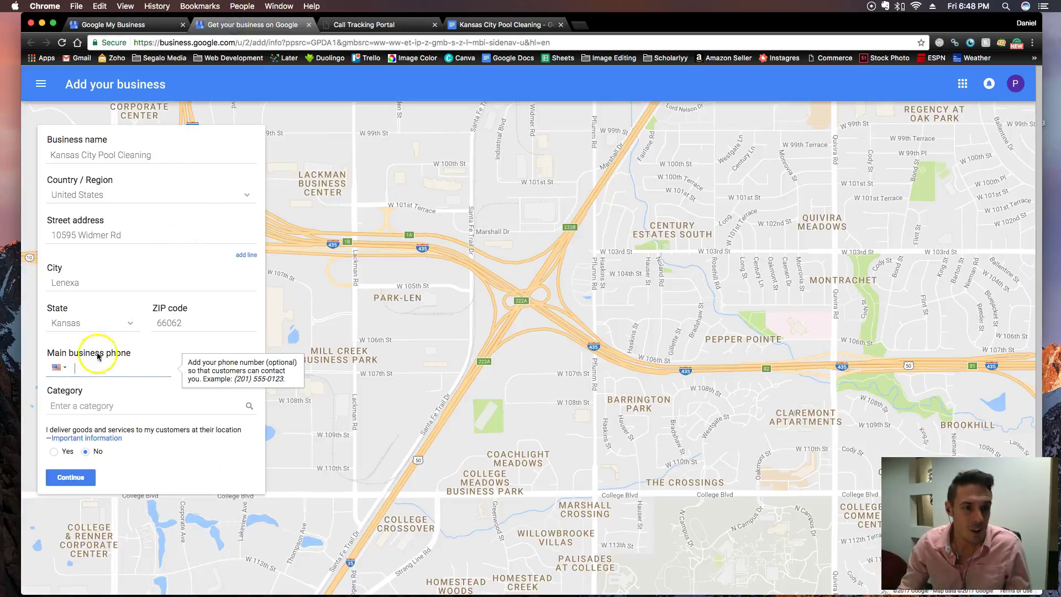
{"action": "left_click", "coordinate": [379, 24]}
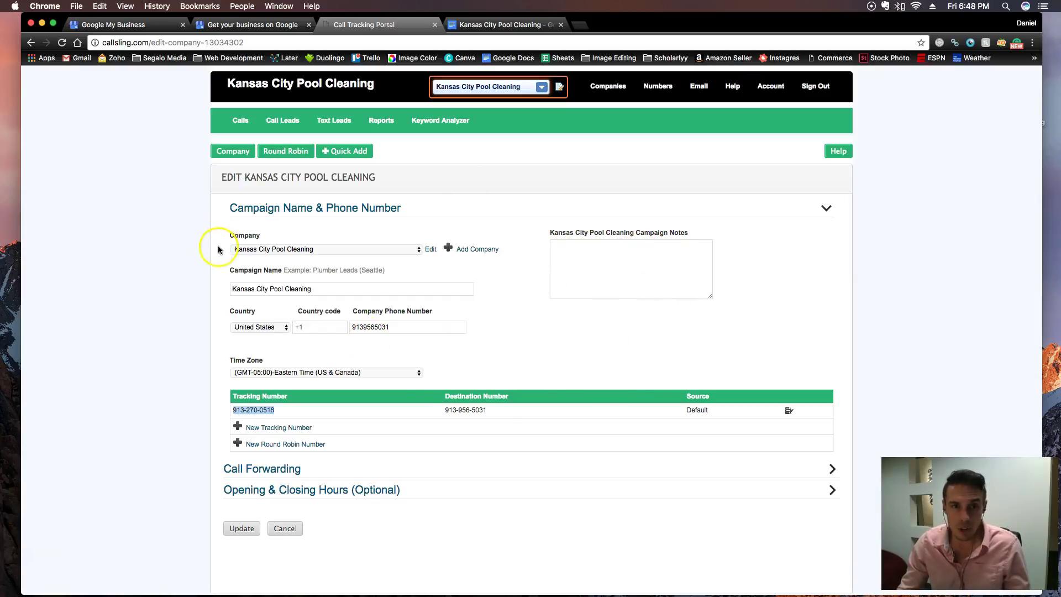
{"action": "left_click", "coordinate": [250, 25]}
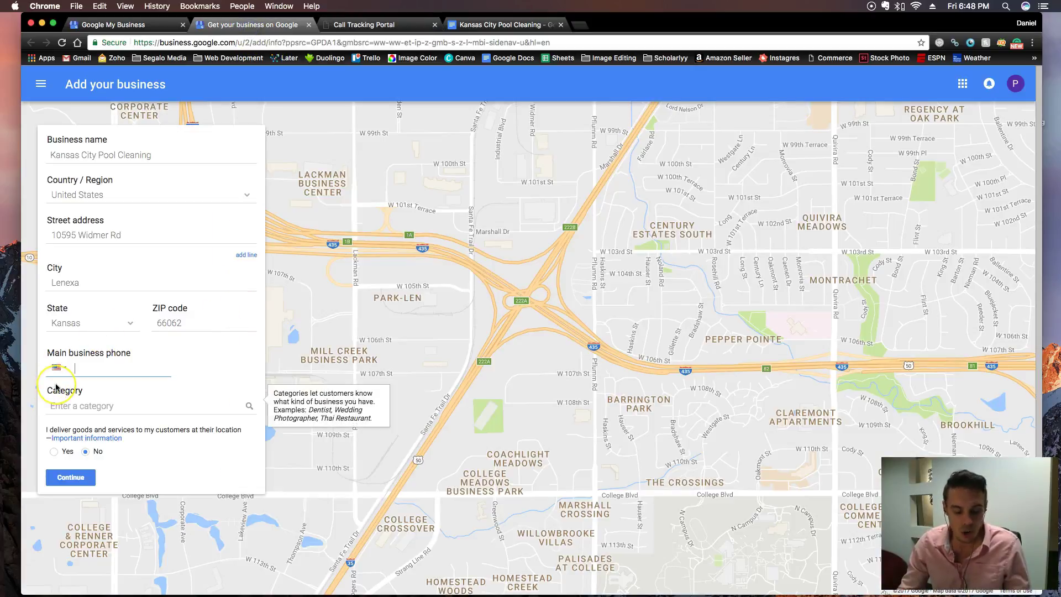
- Set category Pool Cleaning Service and answer Yes to serving customers at their location
{"action": "left_click", "coordinate": [88, 407]}
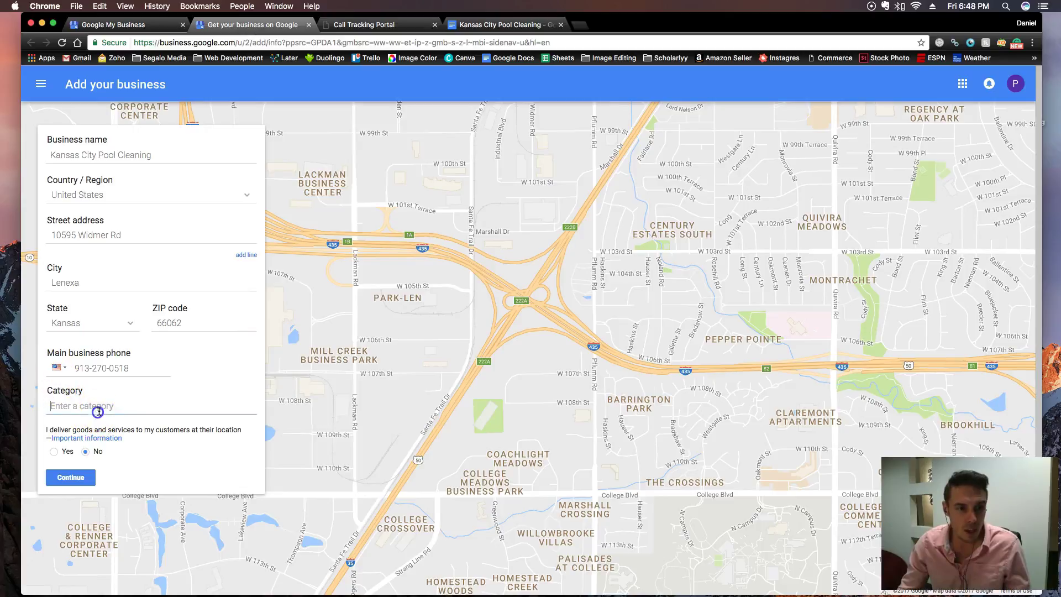
{"action": "type", "text": "Pool Cle"}
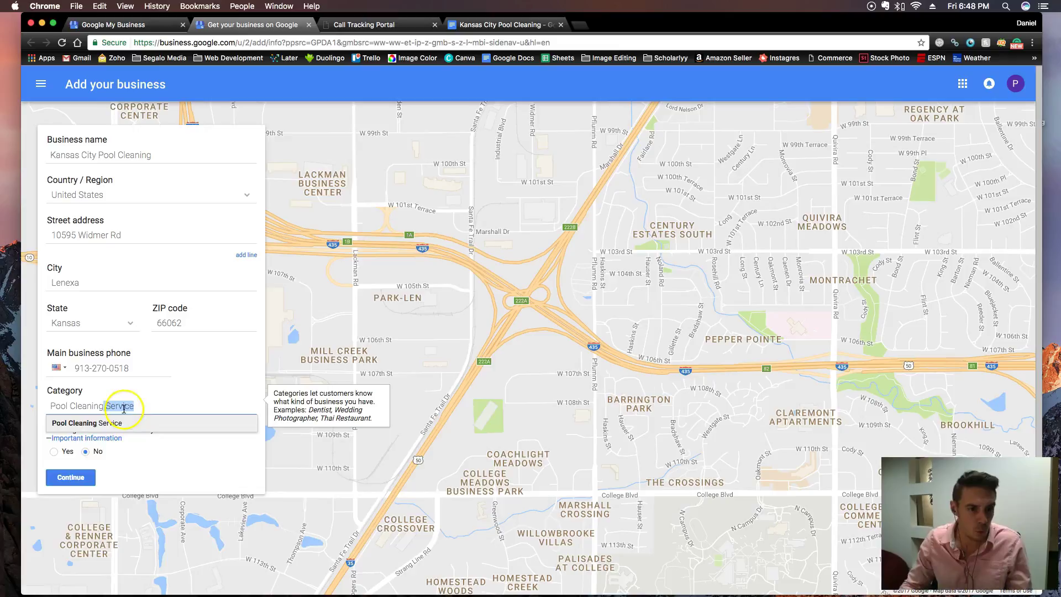
{"action": "type", "text": "aning"}
{"action": "left_click", "coordinate": [116, 422]}
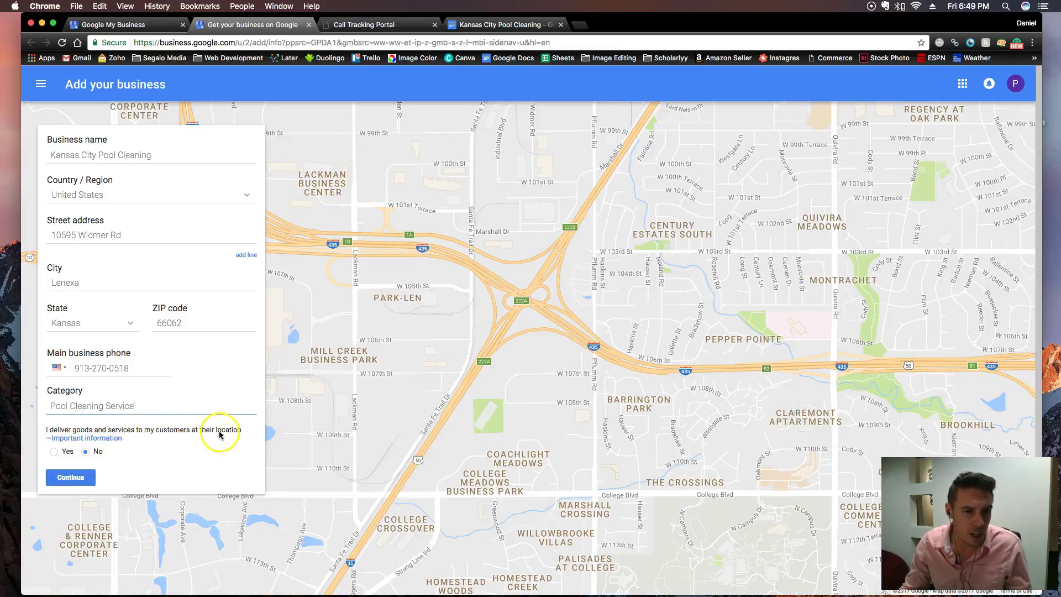
{"action": "left_click", "coordinate": [53, 452]}
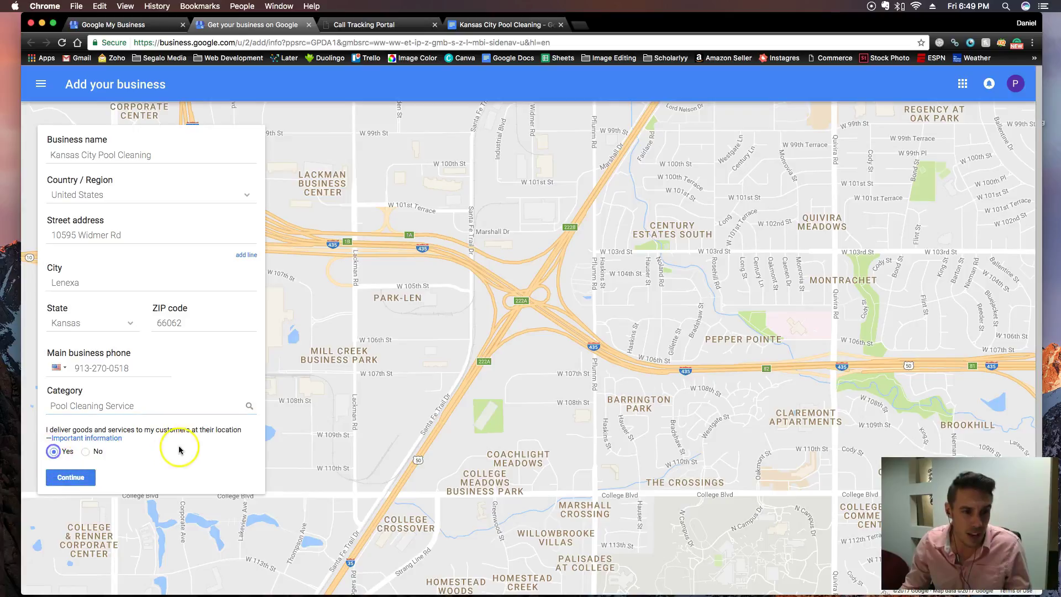
{"action": "scroll", "coordinate": [149, 463], "scroll_direction": "down", "scroll_amount": 2}
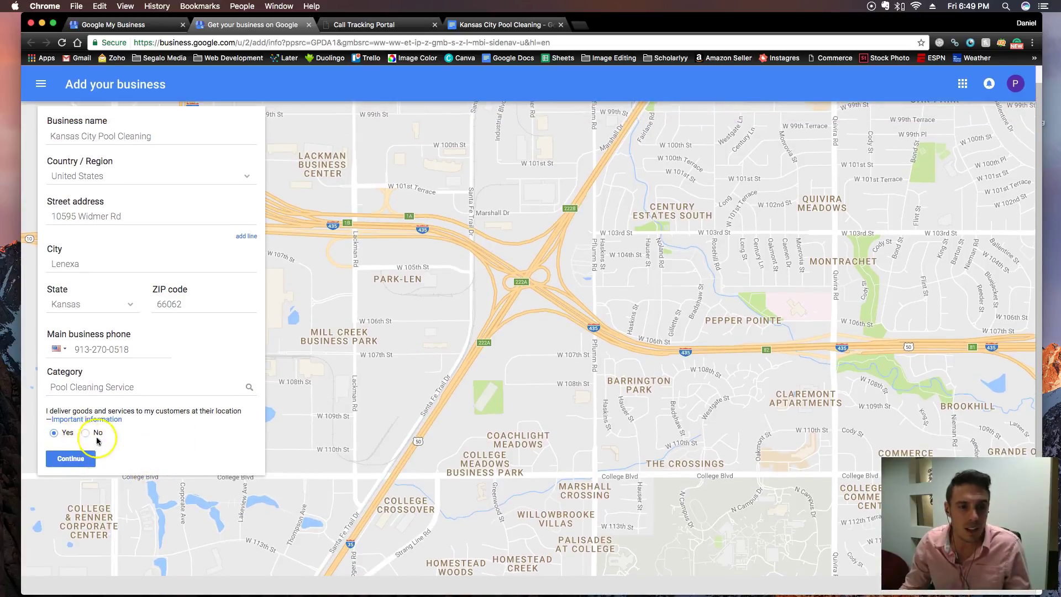
{"action": "scroll", "coordinate": [100, 439], "scroll_direction": "up", "scroll_amount": 1}
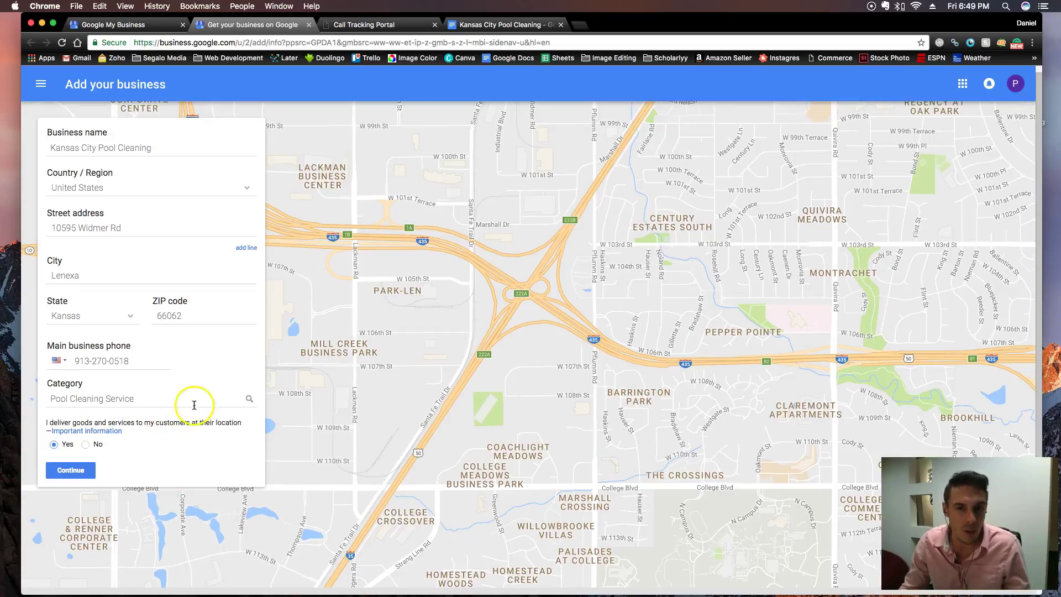
{"action": "scroll", "coordinate": [173, 314], "scroll_direction": "up", "scroll_amount": 1}
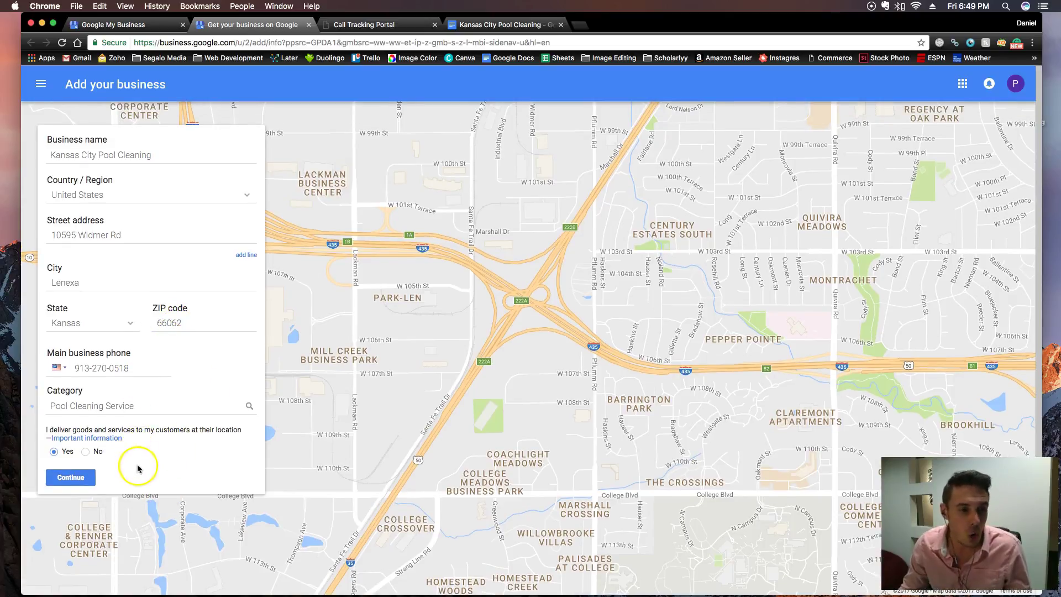
{"action": "scroll", "coordinate": [140, 342], "scroll_direction": "up", "scroll_amount": 1}
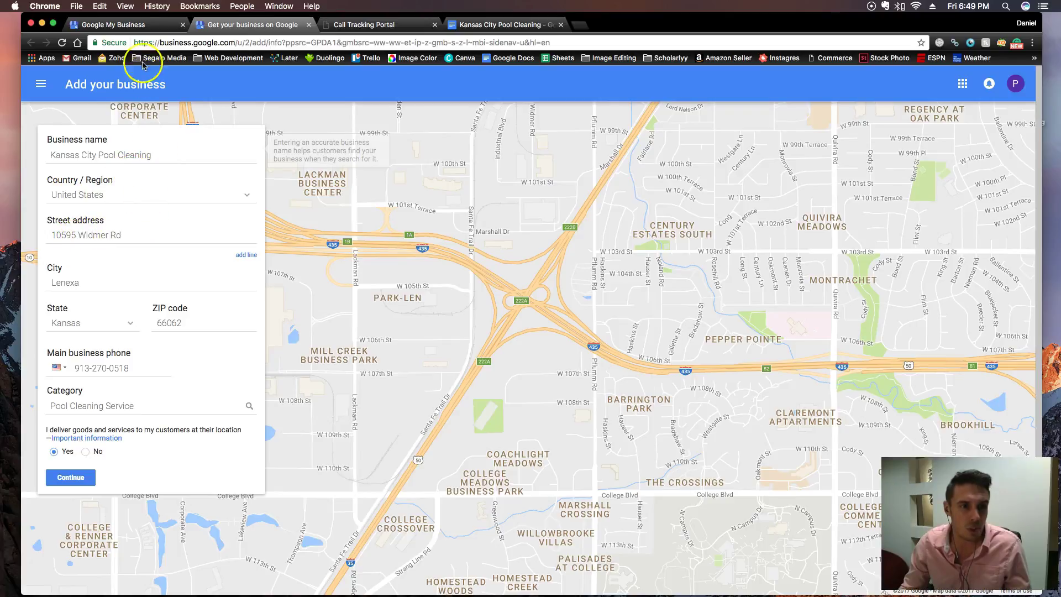
- Close the spare Google My Business tab and select the document's placeholder phone number
{"action": "left_click", "coordinate": [168, 26]}
{"action": "left_click", "coordinate": [183, 25]}
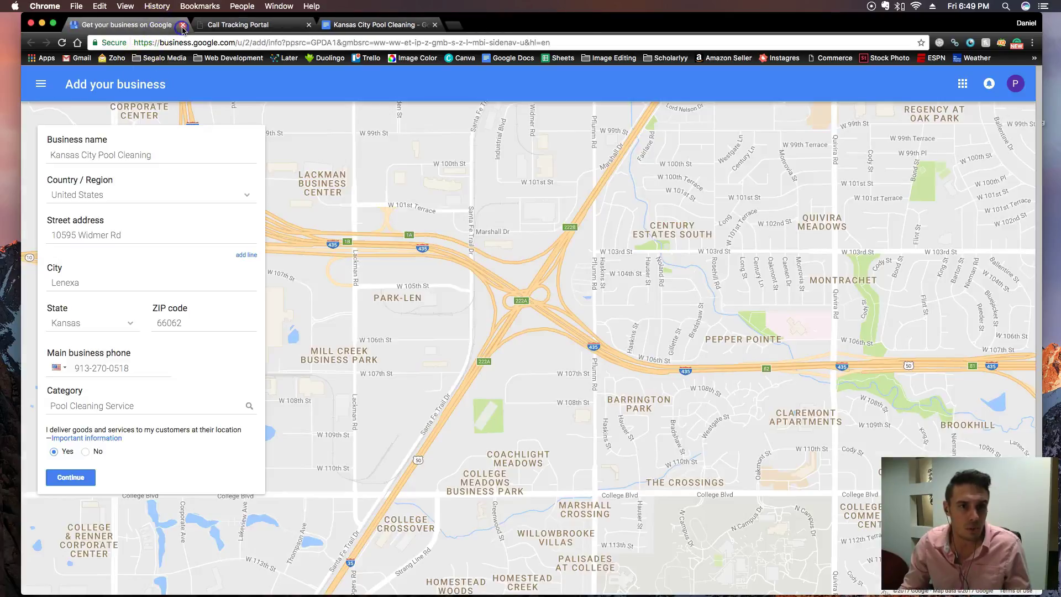
{"action": "left_click", "coordinate": [285, 26]}
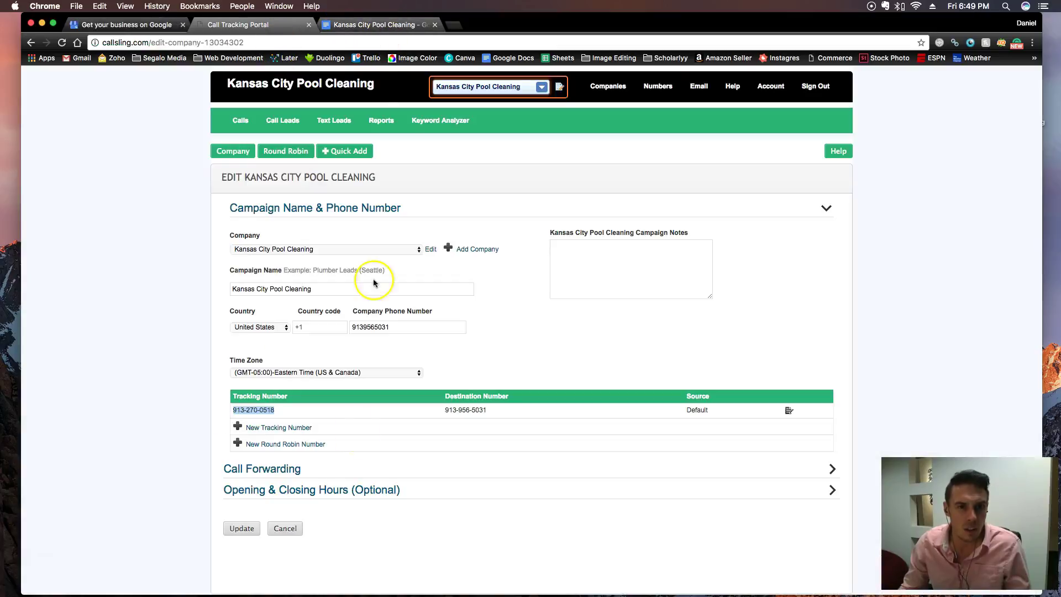
{"action": "left_click", "coordinate": [389, 25]}
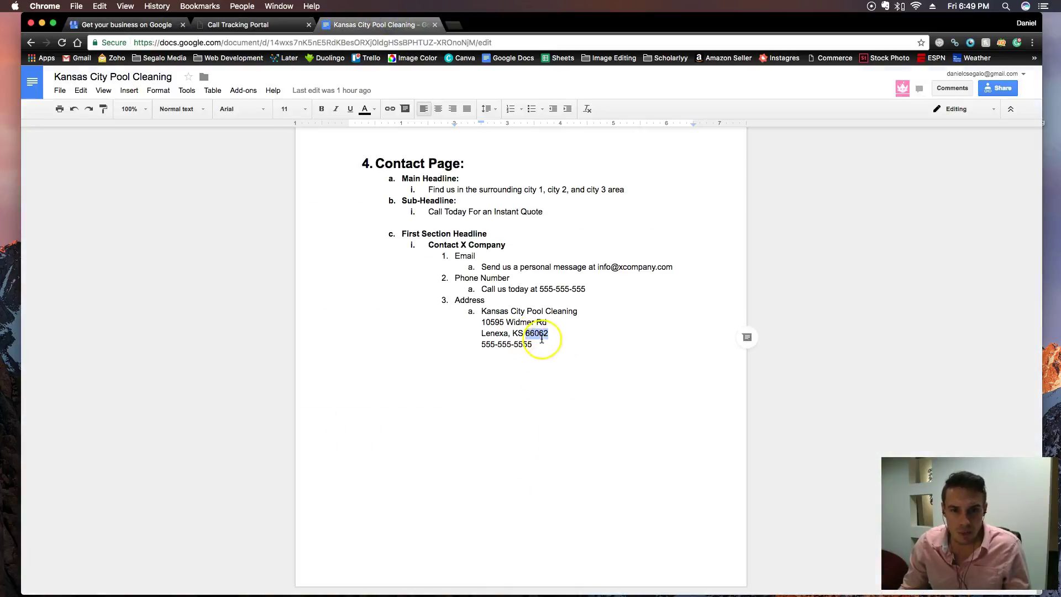
{"action": "left_click", "coordinate": [237, 25]}
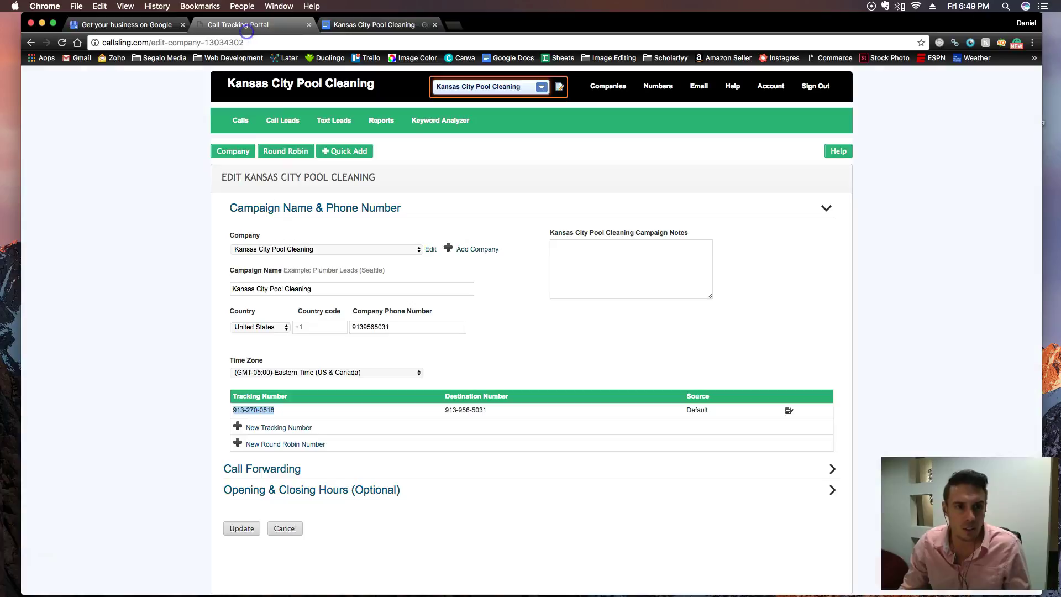
{"action": "left_click", "coordinate": [376, 24]}
{"action": "left_click", "coordinate": [491, 344]}
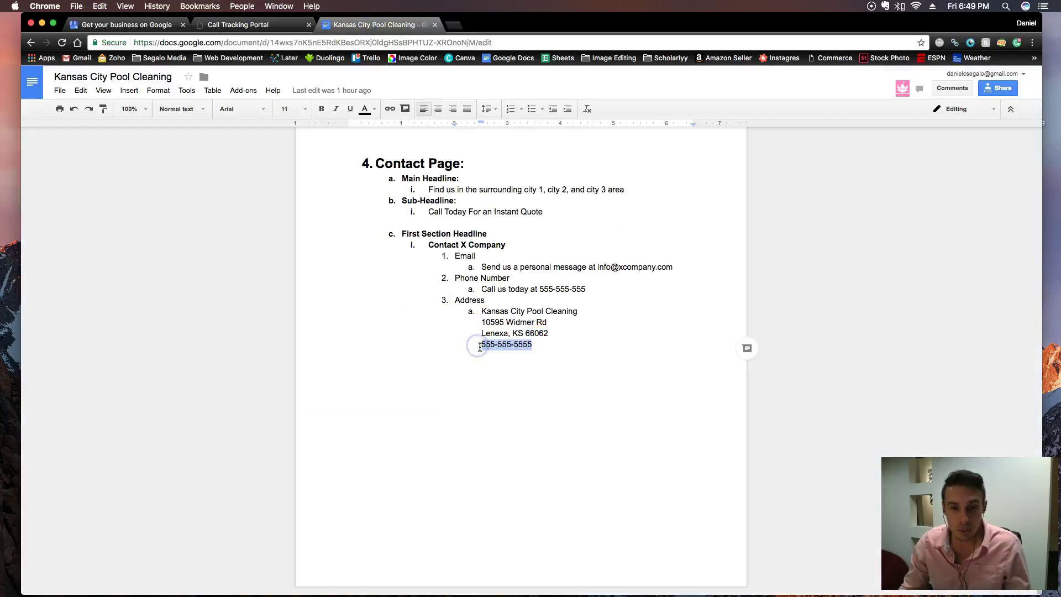
{"action": "key", "text": "super+v"}
{"action": "key", "text": "super+z"}
{"action": "key", "text": "super+shift+v"}
- Submit the completed Add your business form
{"action": "left_click", "coordinate": [132, 27]}
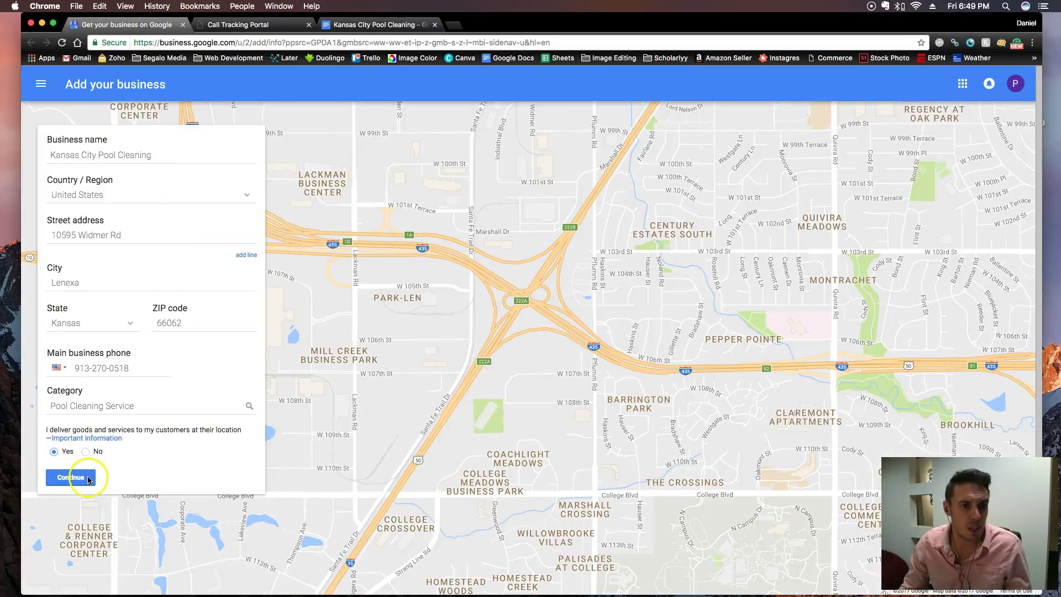
{"action": "left_click", "coordinate": [375, 26]}
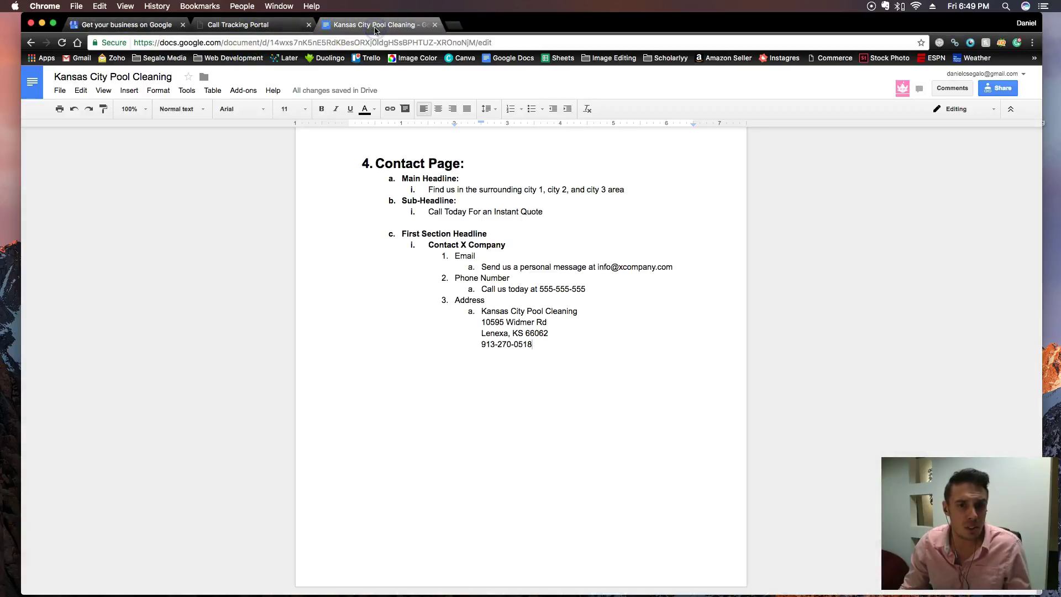
{"action": "left_click", "coordinate": [133, 25]}
{"action": "left_click", "coordinate": [84, 481]}
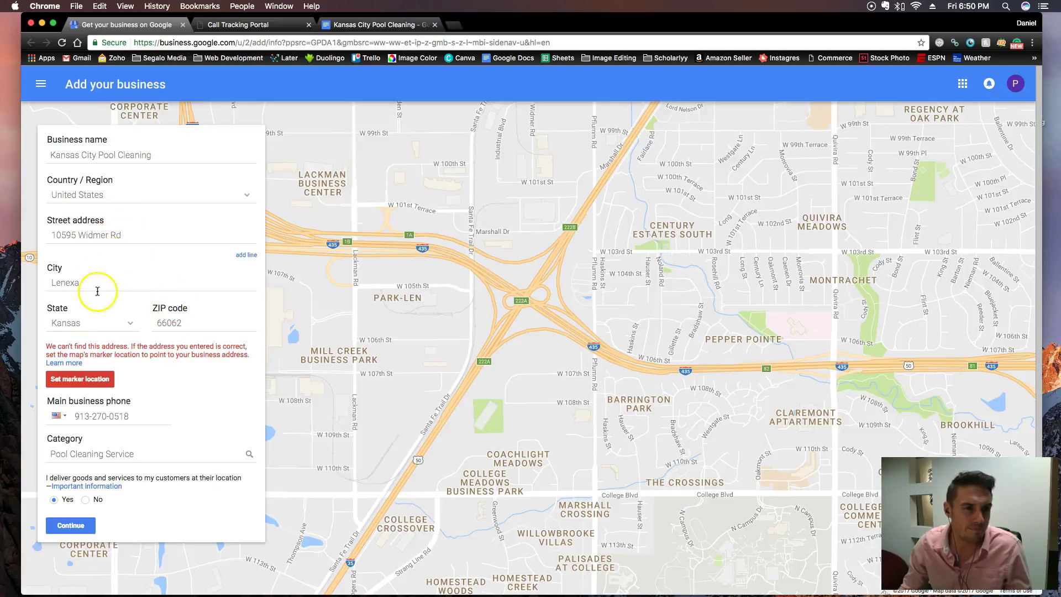
- Choose Set marker location to place the business on the map
{"action": "left_click", "coordinate": [88, 380]}
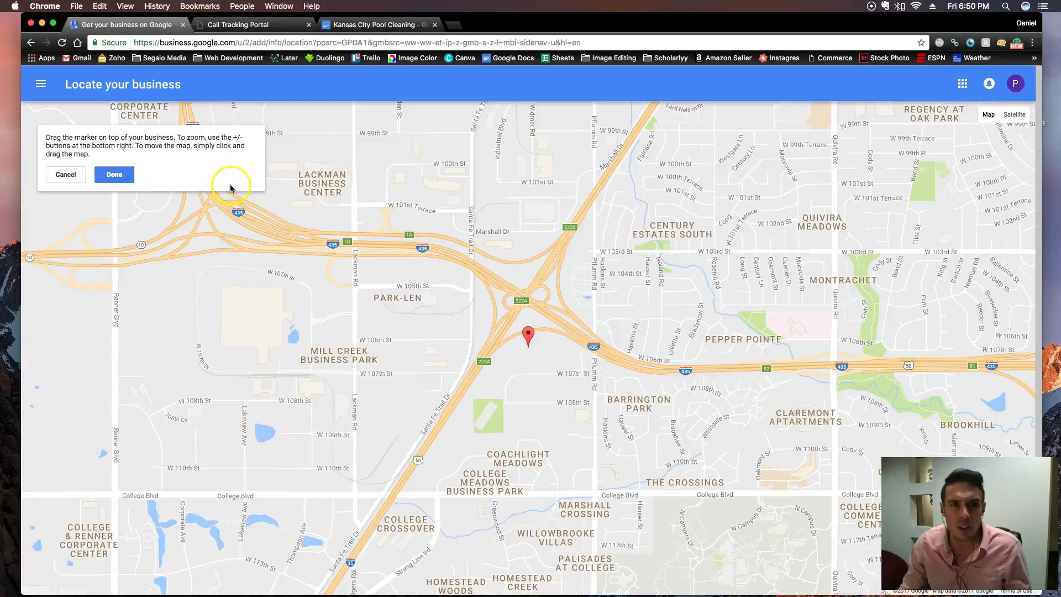
- Zoom in, drag the red marker onto the business building, and confirm with Done
{"action": "left_click_drag", "start_coordinate": [970, 525], "coordinate": [971, 408]}
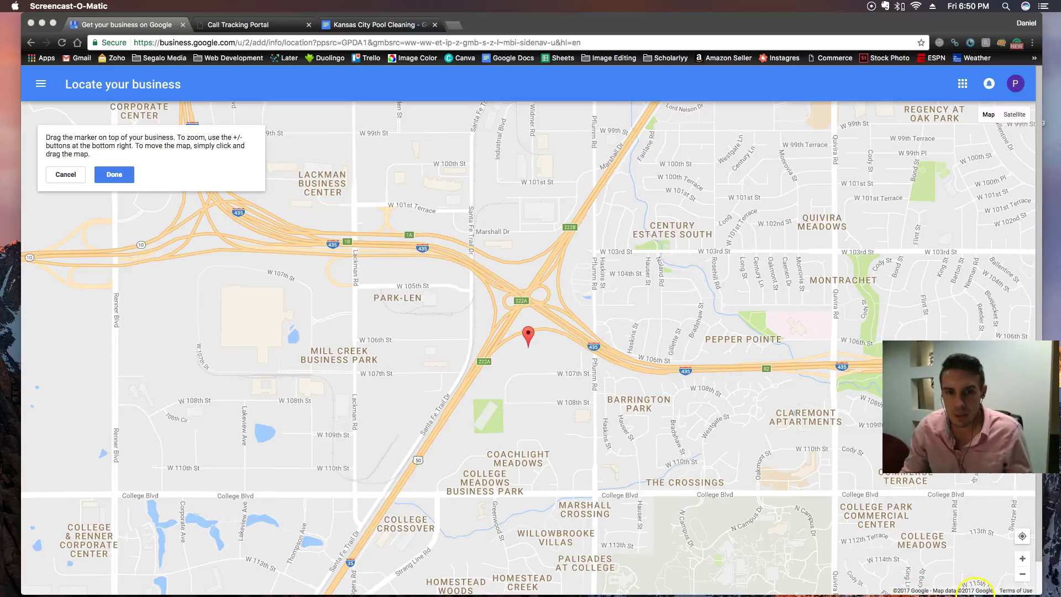
{"action": "left_click", "coordinate": [1022, 559]}
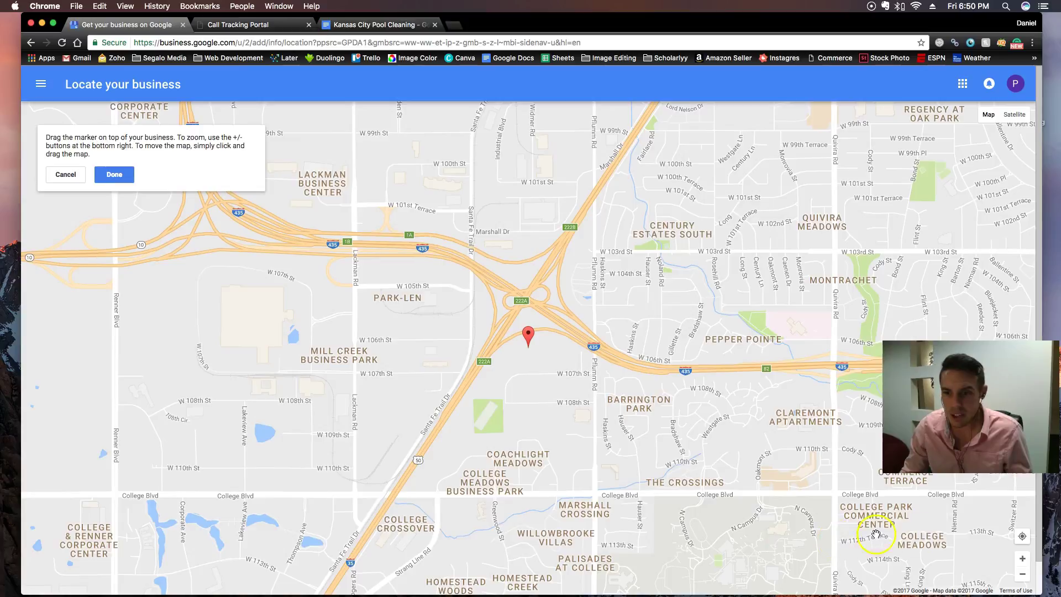
{"action": "left_click", "coordinate": [1023, 559]}
{"action": "left_click", "coordinate": [1023, 559]}
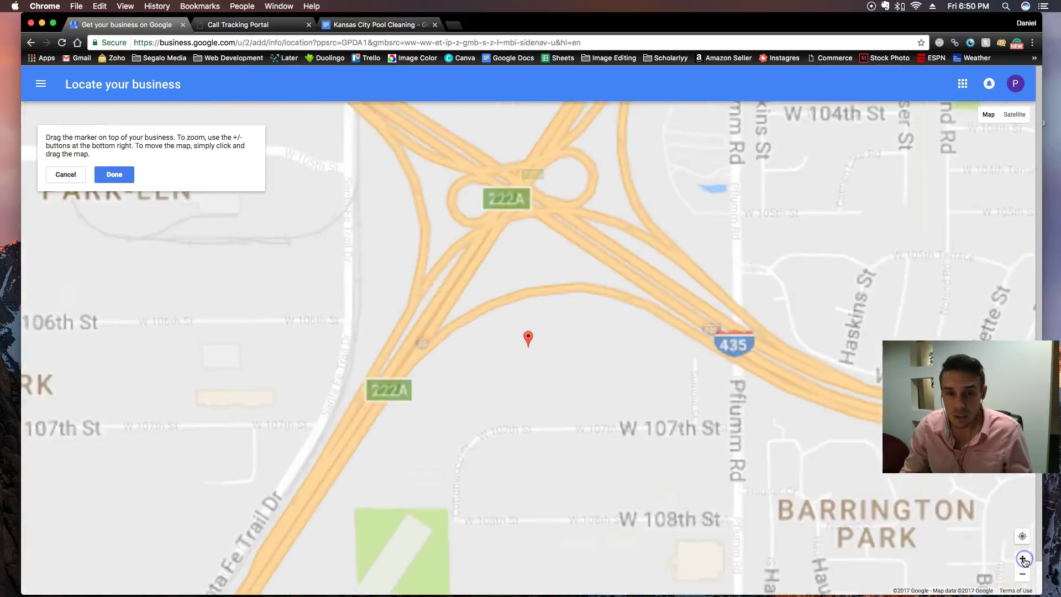
{"action": "left_click", "coordinate": [1023, 559]}
{"action": "left_click", "coordinate": [1023, 558]}
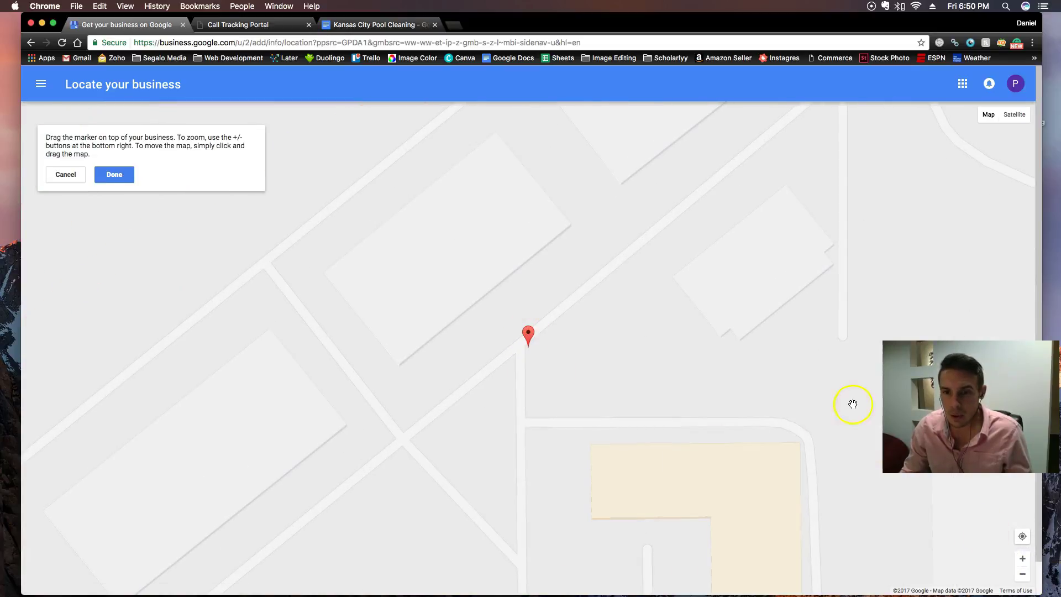
{"action": "mouse_move", "coordinate": [531, 333]}
{"action": "left_mouse_down"}
{"action": "mouse_move", "coordinate": [697, 286]}
{"action": "mouse_move", "coordinate": [727, 253]}
{"action": "left_mouse_up"}
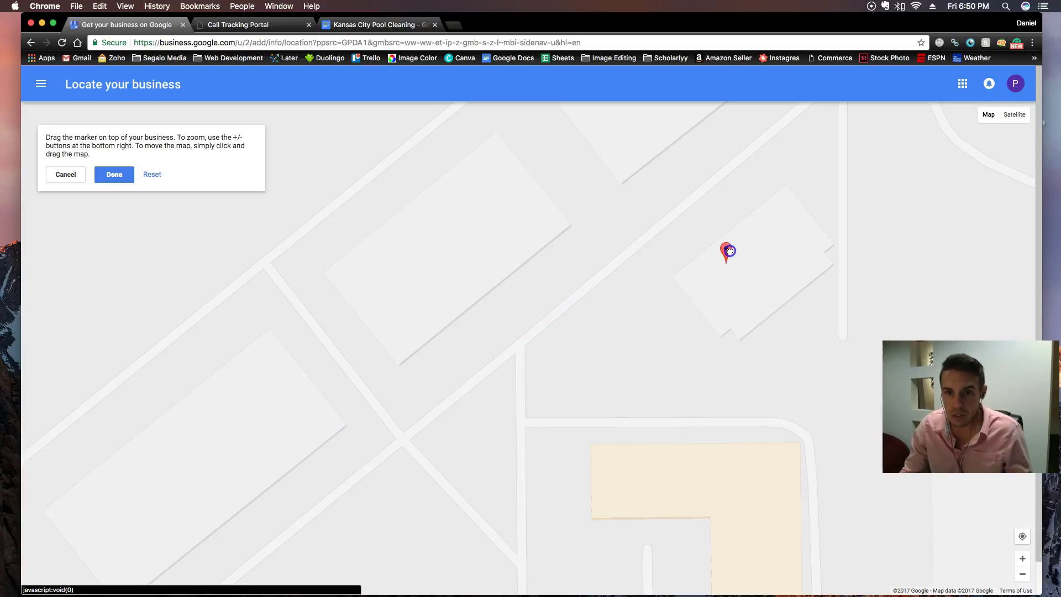
{"action": "scroll", "coordinate": [662, 389], "scroll_direction": "up", "scroll_amount": 1}
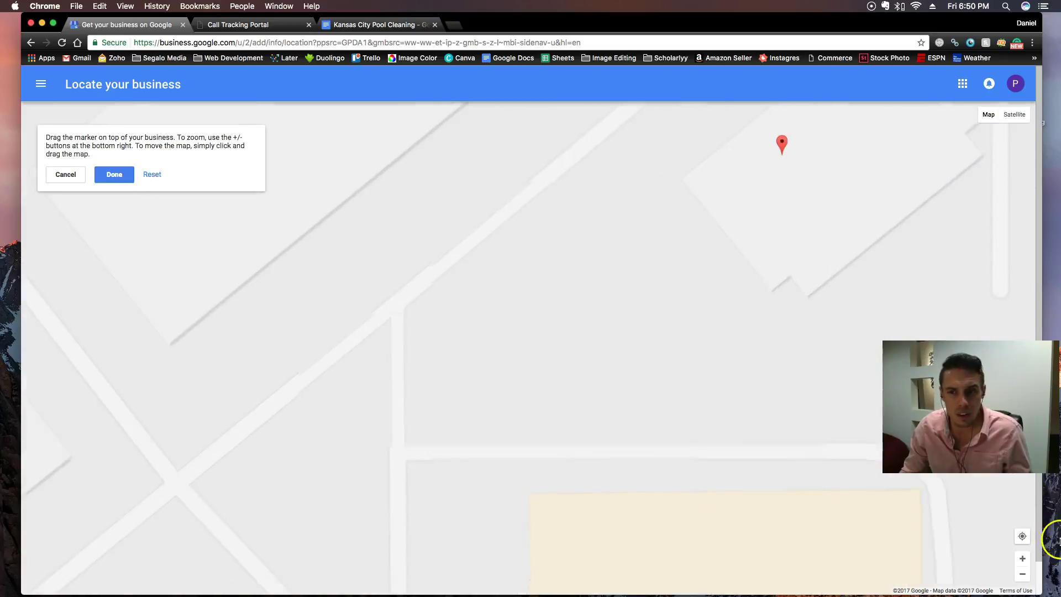
{"action": "left_click", "coordinate": [1023, 574]}
{"action": "left_click", "coordinate": [1025, 576]}
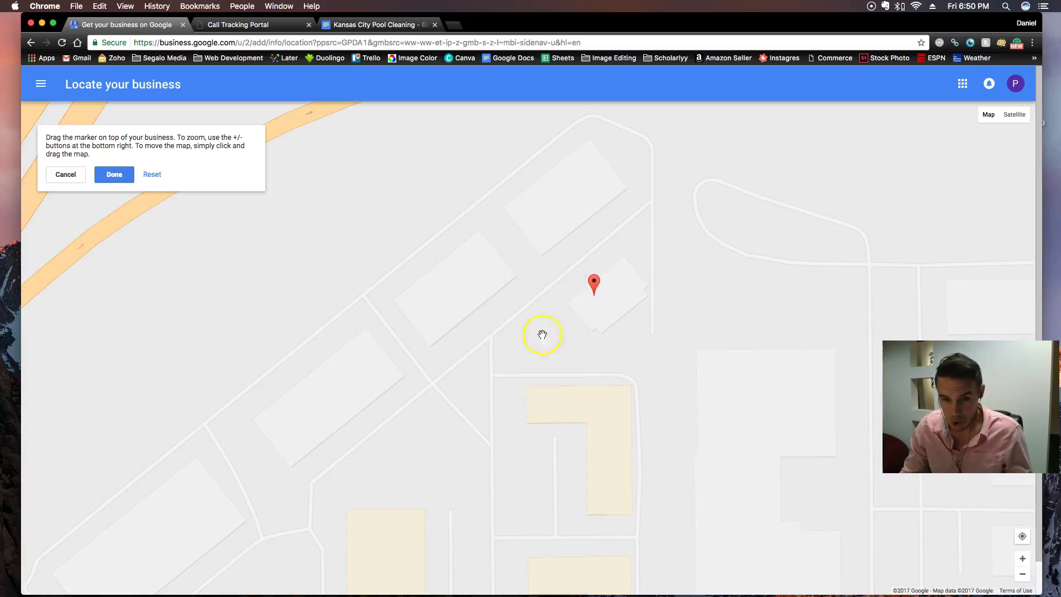
{"action": "mouse_move", "coordinate": [596, 282]}
{"action": "left_mouse_down"}
{"action": "mouse_move", "coordinate": [467, 274]}
{"action": "mouse_move", "coordinate": [569, 205]}
{"action": "mouse_move", "coordinate": [596, 409]}
{"action": "mouse_move", "coordinate": [601, 299]}
{"action": "left_mouse_up"}
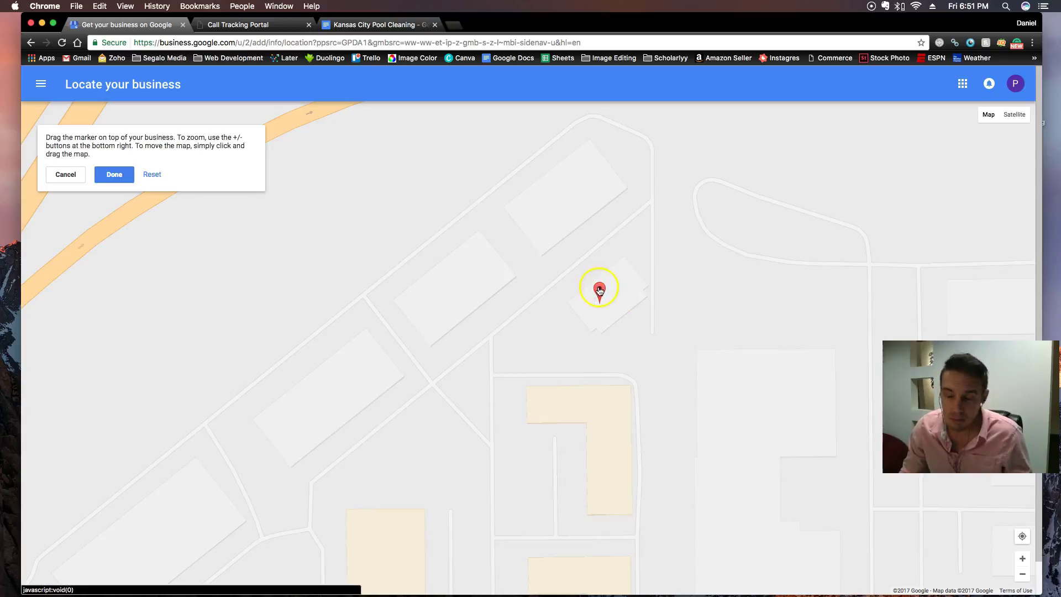
{"action": "left_click_drag", "start_coordinate": [599, 290], "coordinate": [595, 293]}
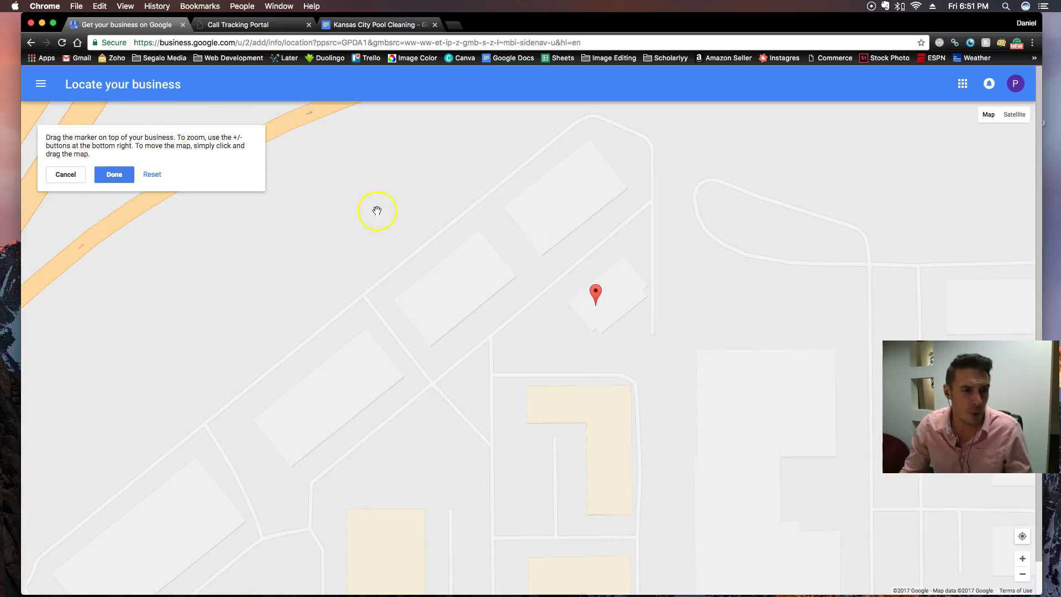
{"action": "left_click", "coordinate": [114, 174]}
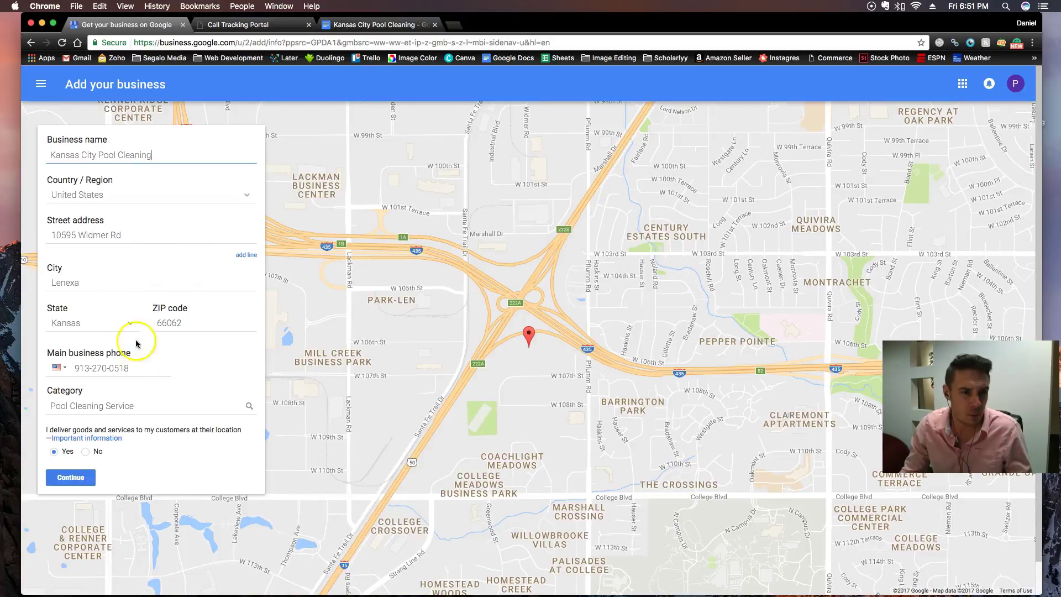
- Enter ZIP 66062, copied from the business notes document, as the service region
{"action": "left_click", "coordinate": [76, 481]}
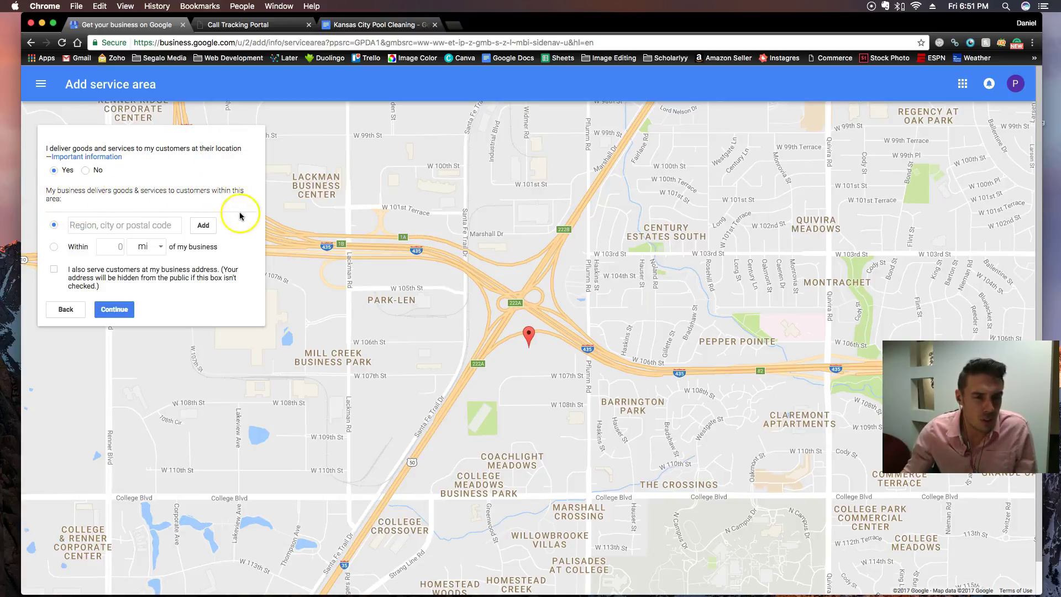
{"action": "left_click", "coordinate": [125, 224]}
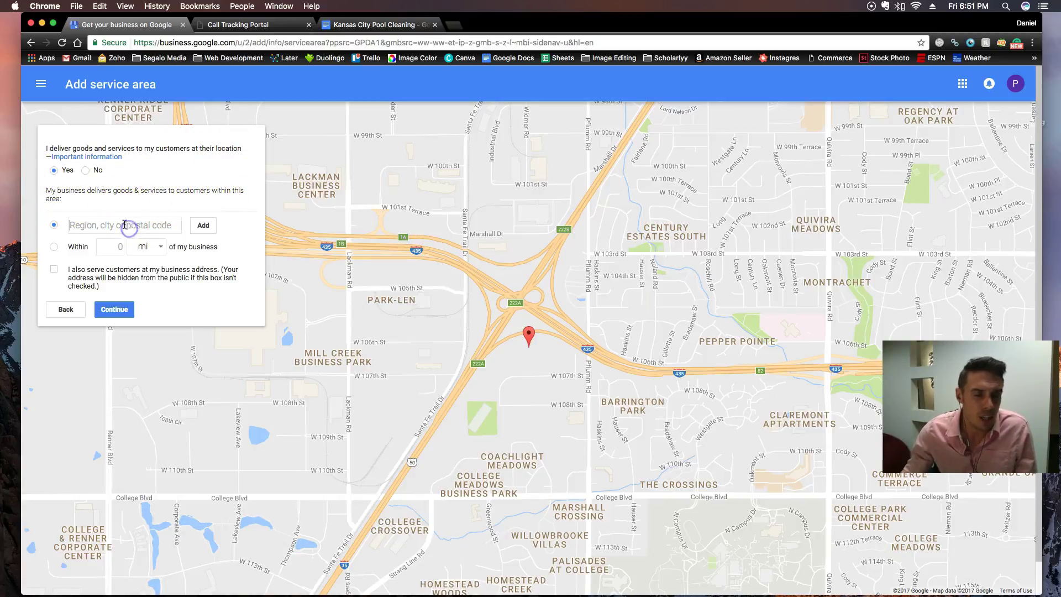
{"action": "left_click", "coordinate": [376, 24]}
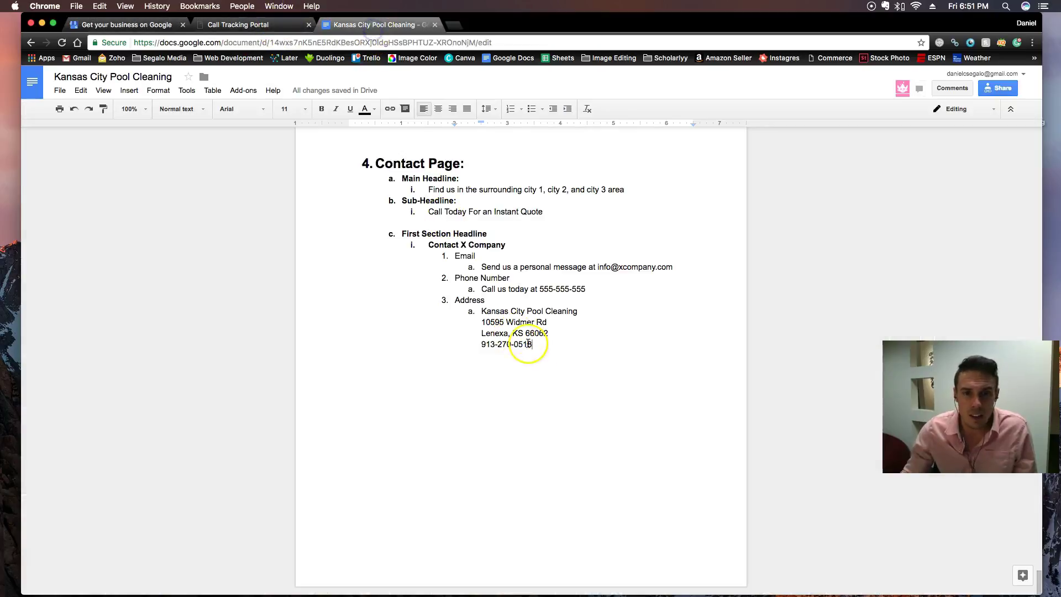
{"action": "left_click_drag", "start_coordinate": [549, 334], "coordinate": [527, 336]}
{"action": "key", "text": "super+c"}
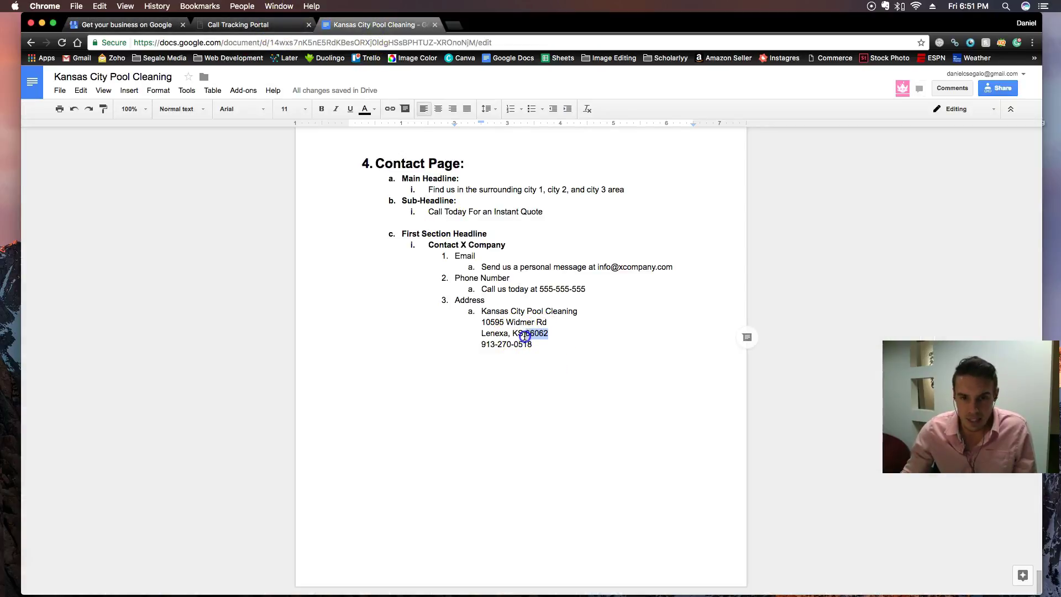
{"action": "left_click", "coordinate": [138, 25]}
{"action": "key", "text": "super+v"}
- Serve customers within 40 miles of the business and save the service area
{"action": "left_click", "coordinate": [123, 245]}
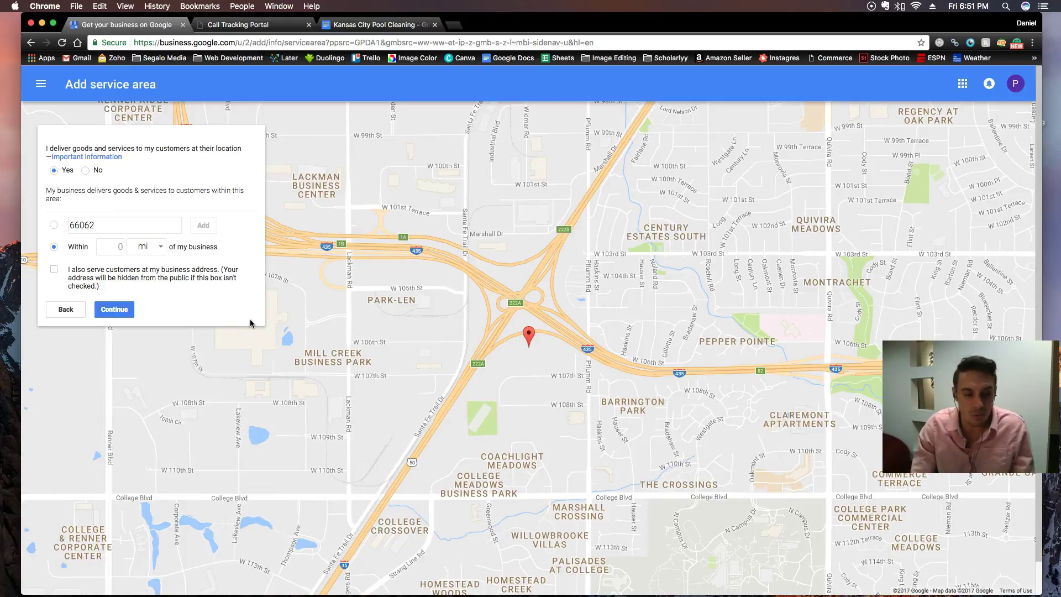
{"action": "left_click", "coordinate": [236, 266]}
{"action": "scroll", "coordinate": [234, 269], "scroll_direction": "down", "scroll_amount": 1}
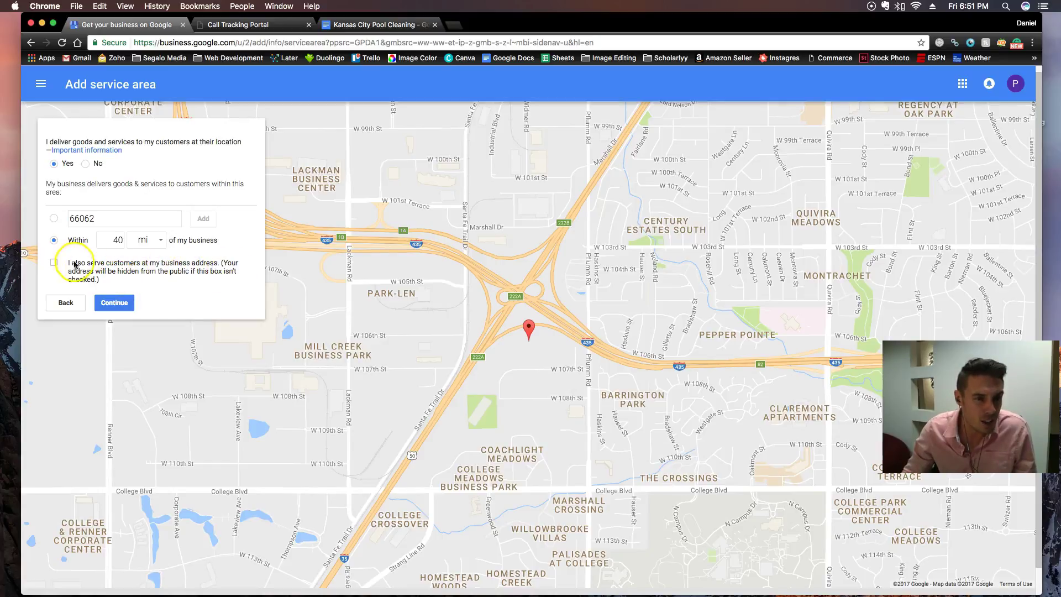
{"action": "left_click", "coordinate": [147, 240]}
{"action": "left_click", "coordinate": [147, 240]}
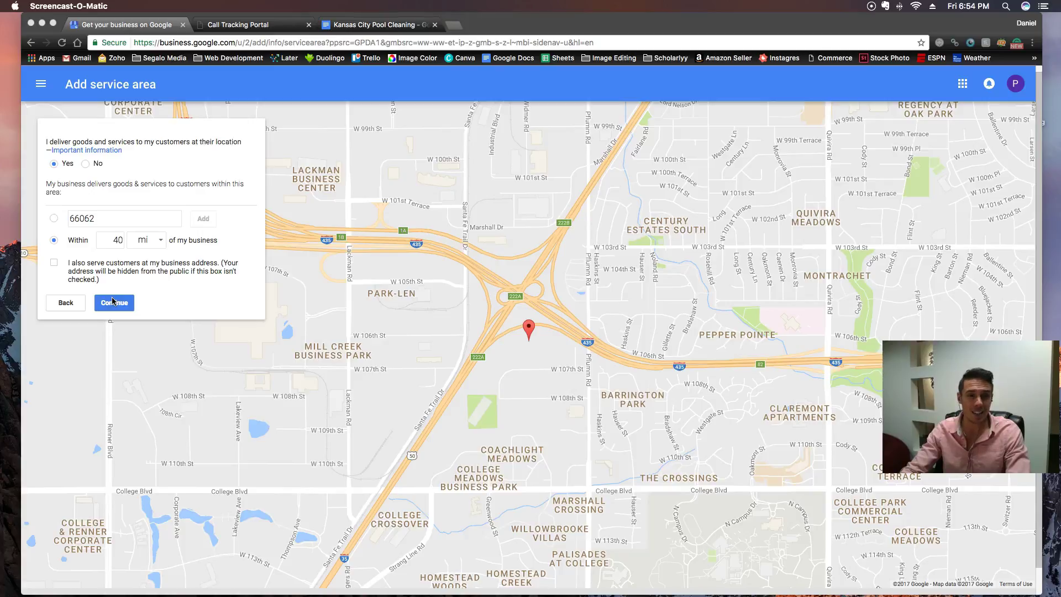
{"action": "left_click", "coordinate": [113, 301]}
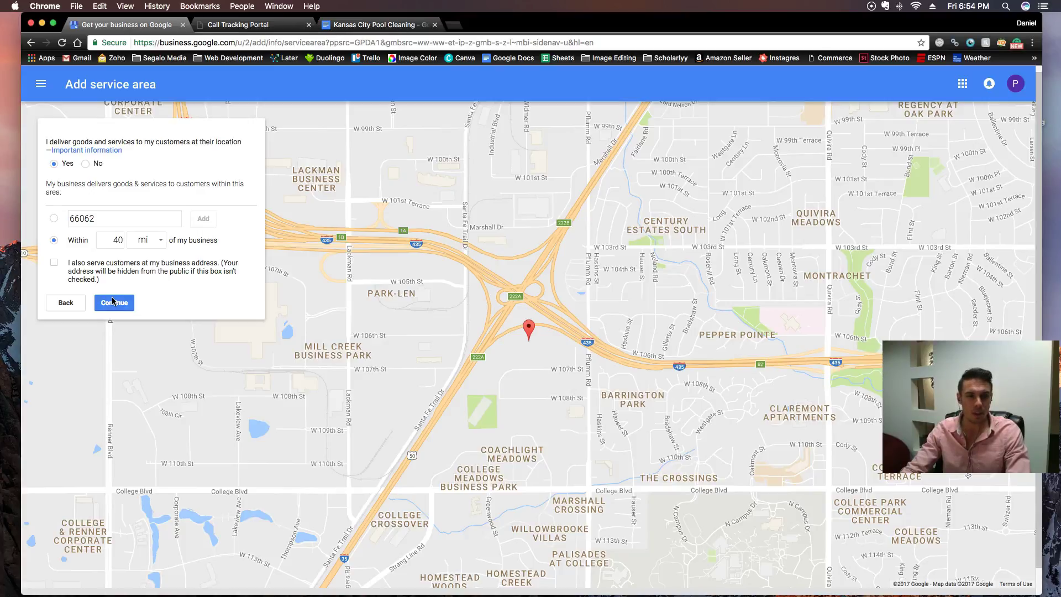
{"action": "left_click", "coordinate": [113, 301]}
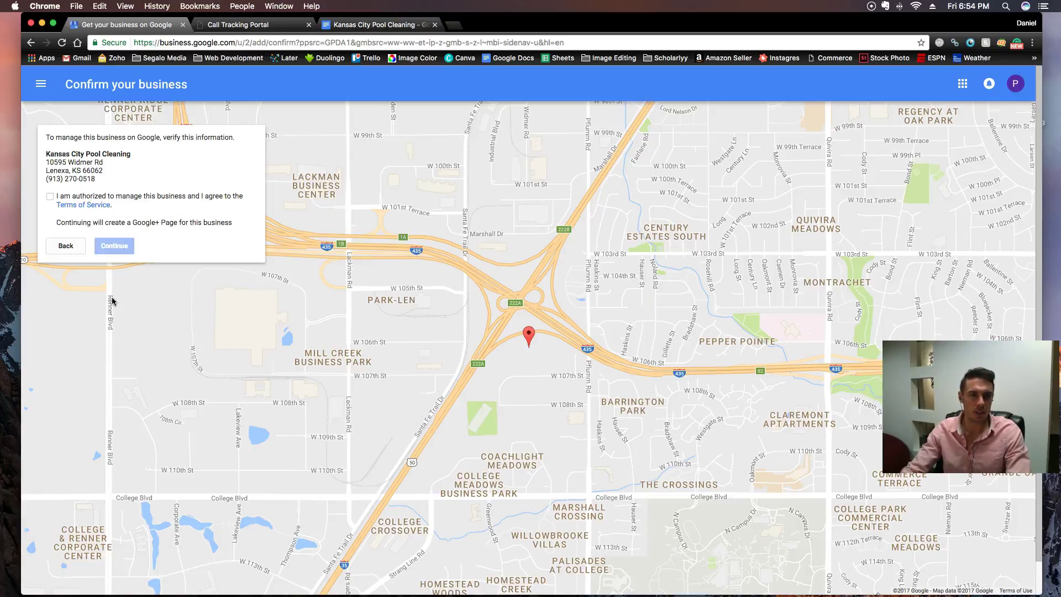
- After checking the business notes, confirm authorization to manage Kansas City Pool Cleaning and continue
{"action": "key", "text": "ctrl+shift+Tab"}
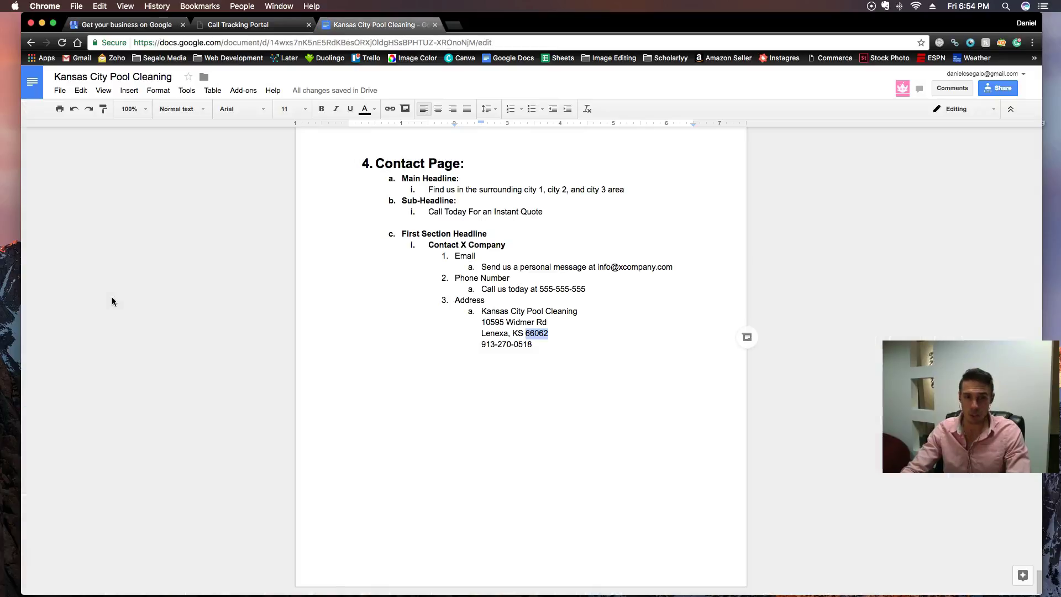
{"action": "key", "text": "ctrl+Tab"}
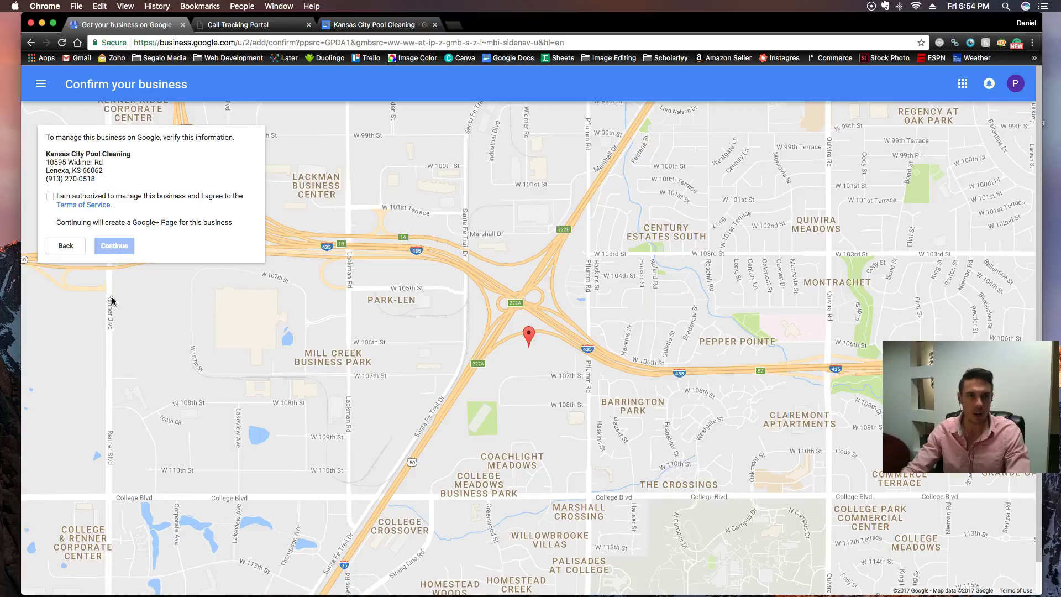
{"action": "key", "text": "ctrl+shift+Tab"}
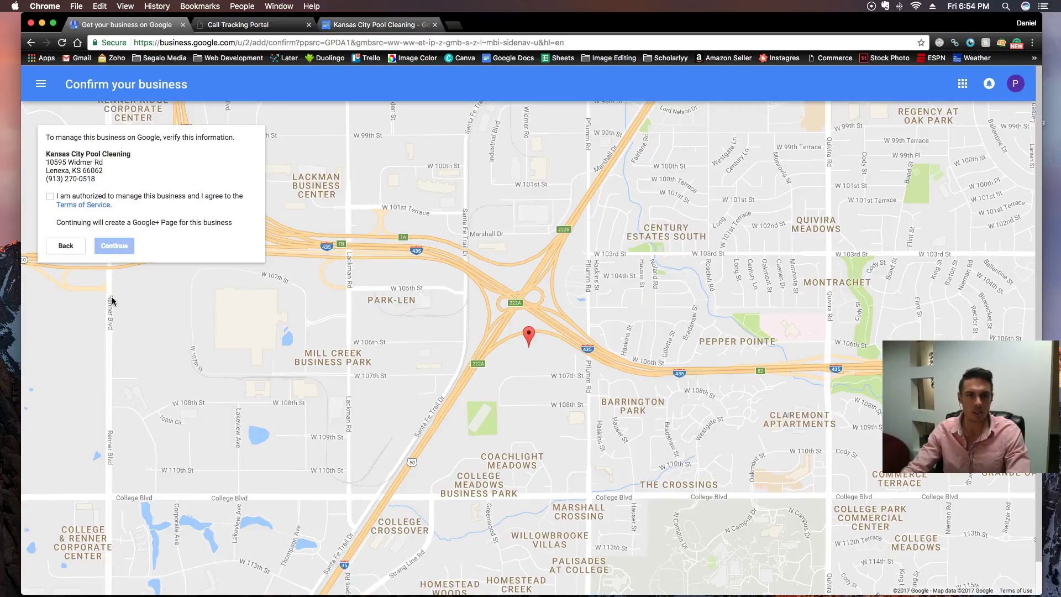
{"action": "key", "text": "ctrl+Tab"}
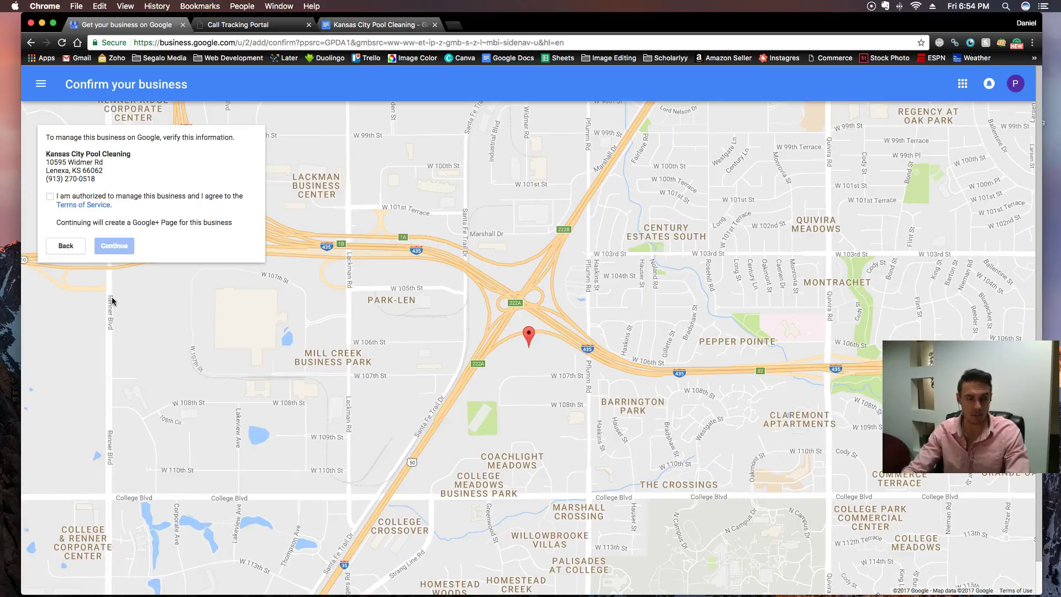
{"action": "key", "text": "ctrl+shift+Tab"}
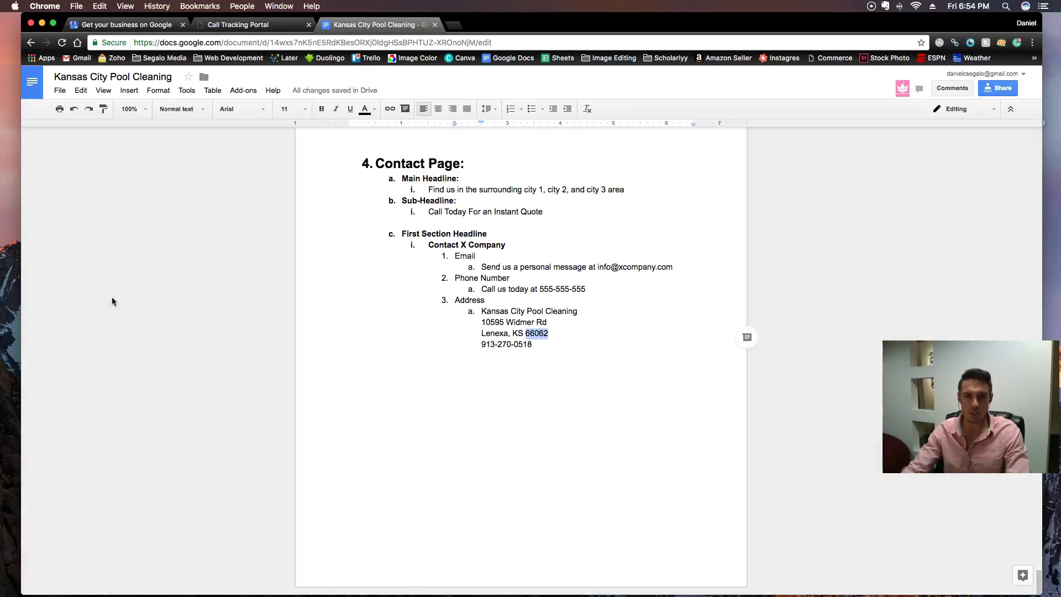
{"action": "key", "text": "ctrl+Tab"}
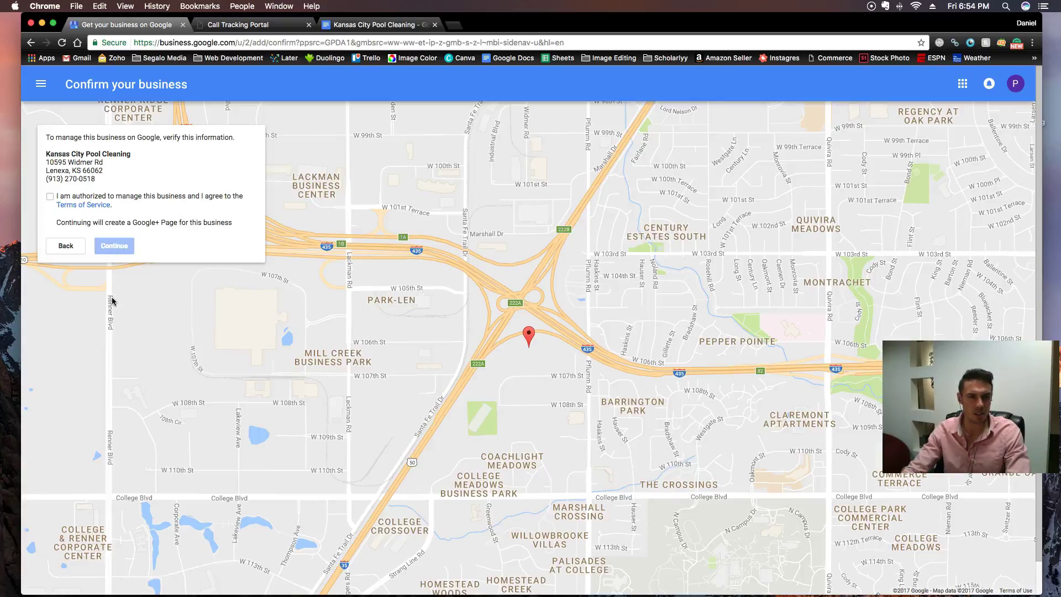
{"action": "key", "text": "space"}
{"action": "key", "text": "Return"}
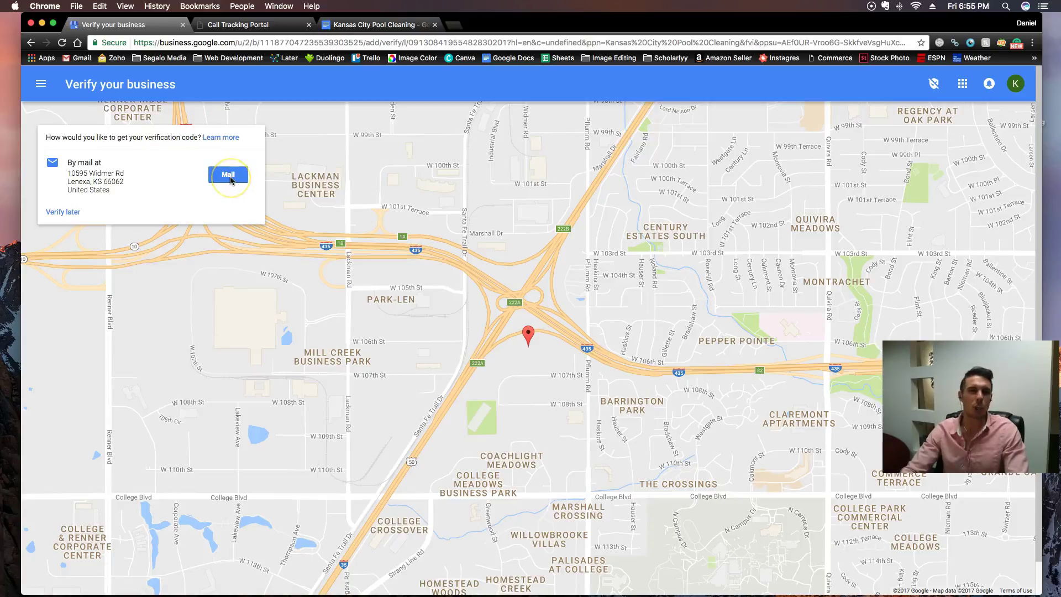
- Choose verification by mail, enter the contact's full name, and send the postcard
{"action": "left_click", "coordinate": [224, 139]}
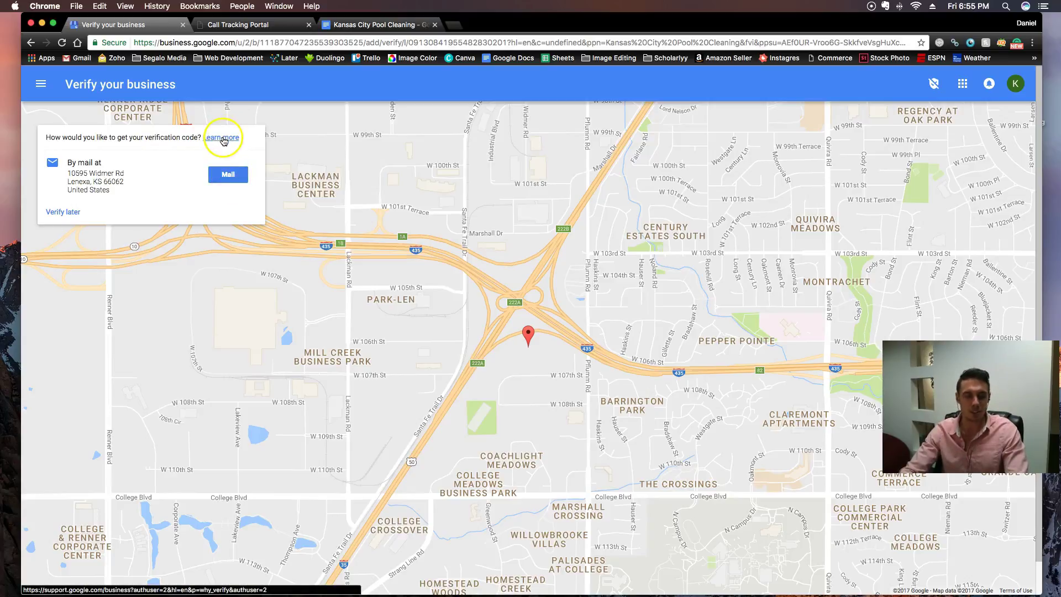
{"action": "left_click", "coordinate": [224, 175]}
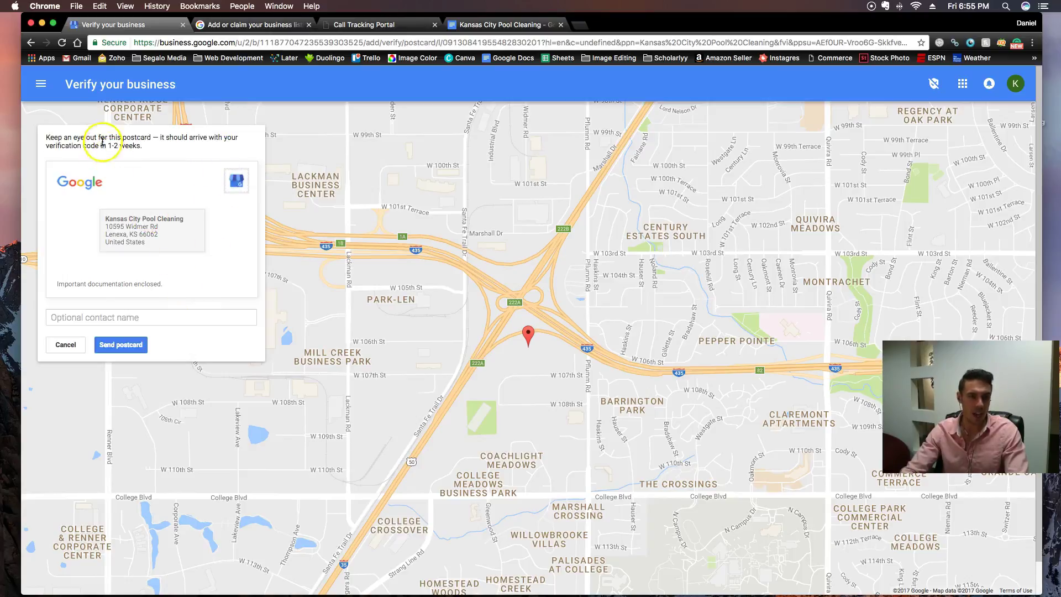
{"action": "left_click", "coordinate": [100, 317]}
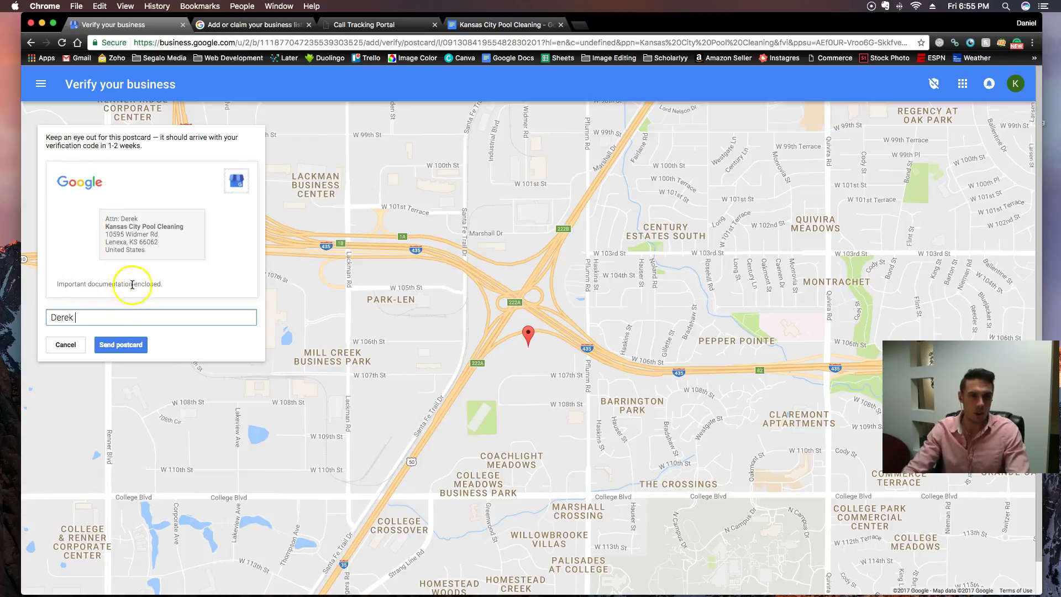
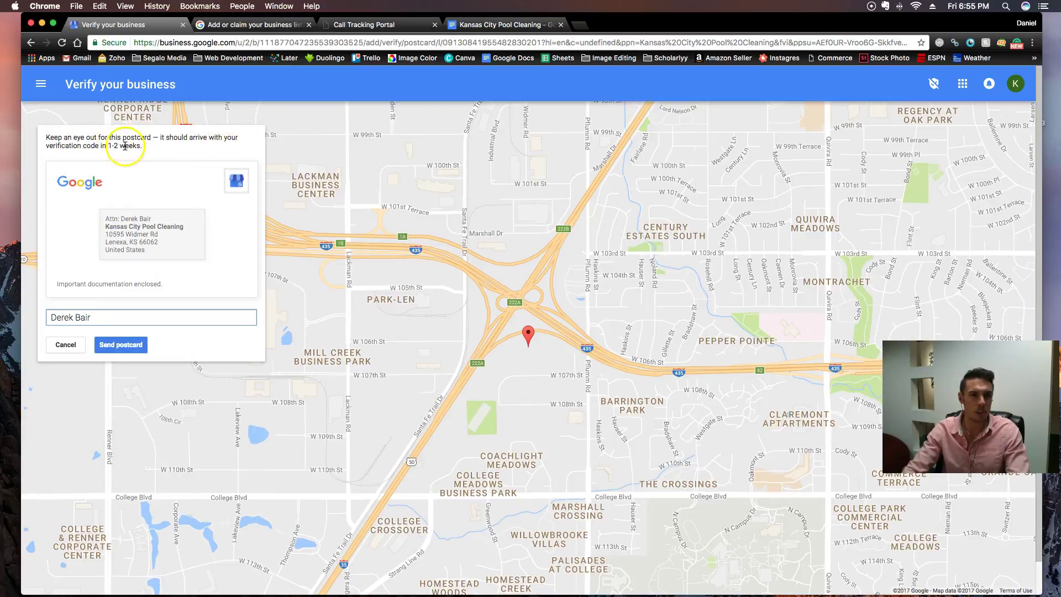
{"action": "left_click", "coordinate": [120, 342]}
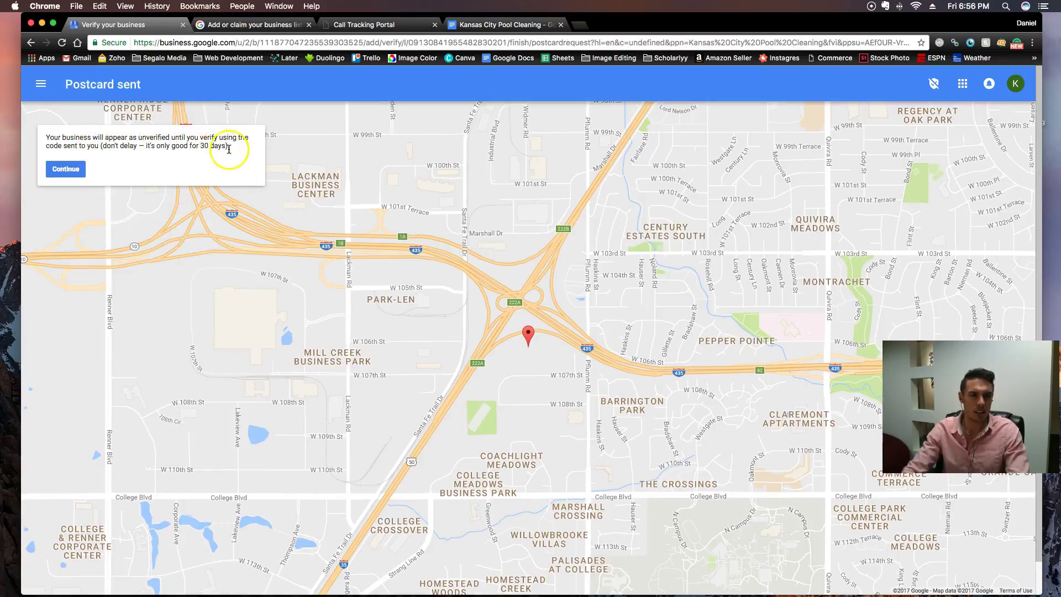
- Move past the postcard notice, answer No to personalized tips, and view the dashboard
{"action": "left_click", "coordinate": [65, 169]}
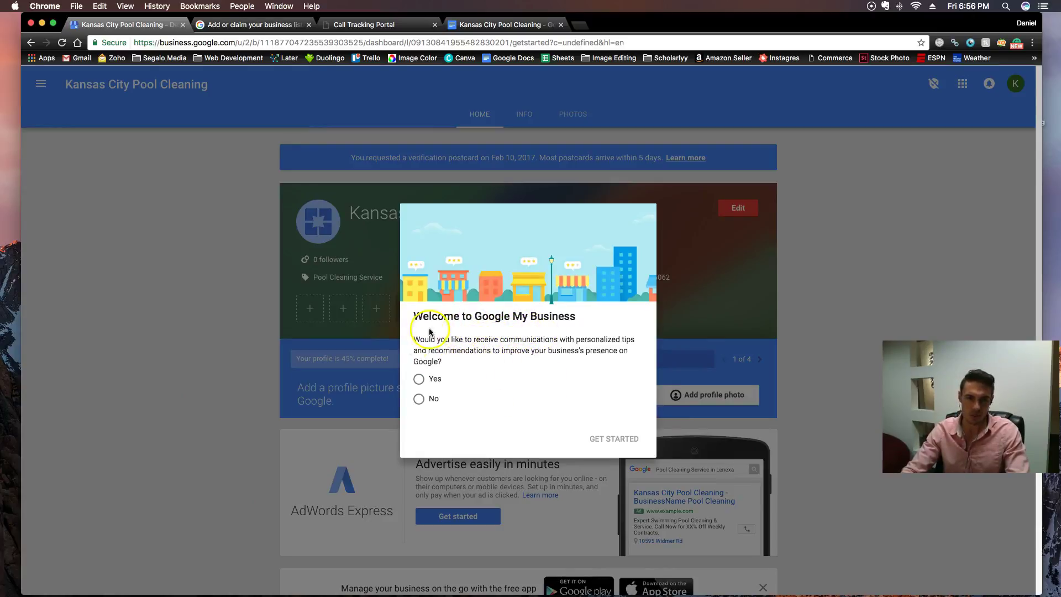
{"action": "left_click", "coordinate": [420, 401]}
{"action": "left_click", "coordinate": [634, 440]}
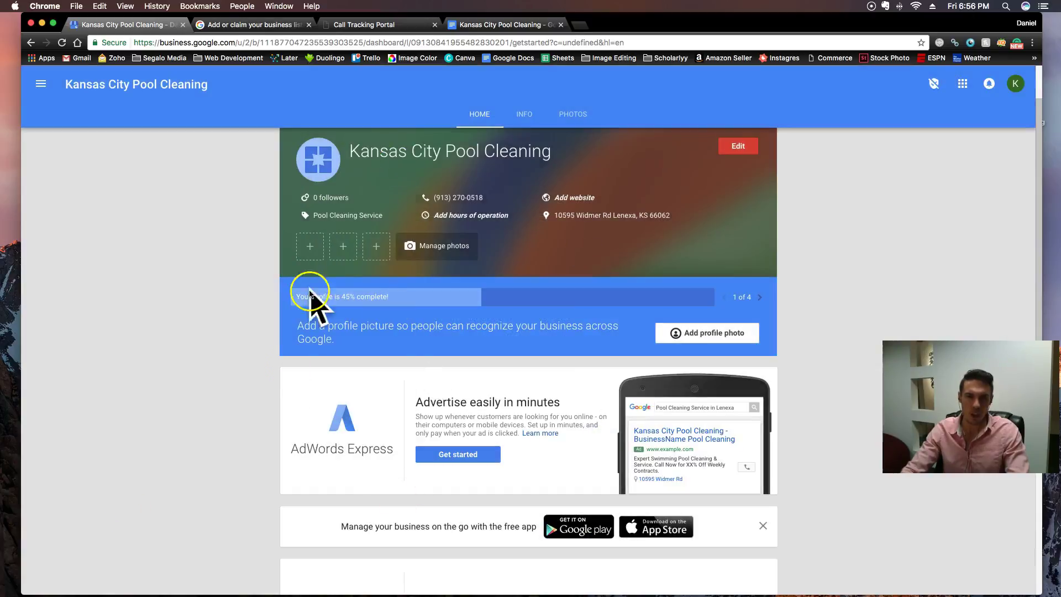
{"action": "left_click", "coordinate": [308, 255]}
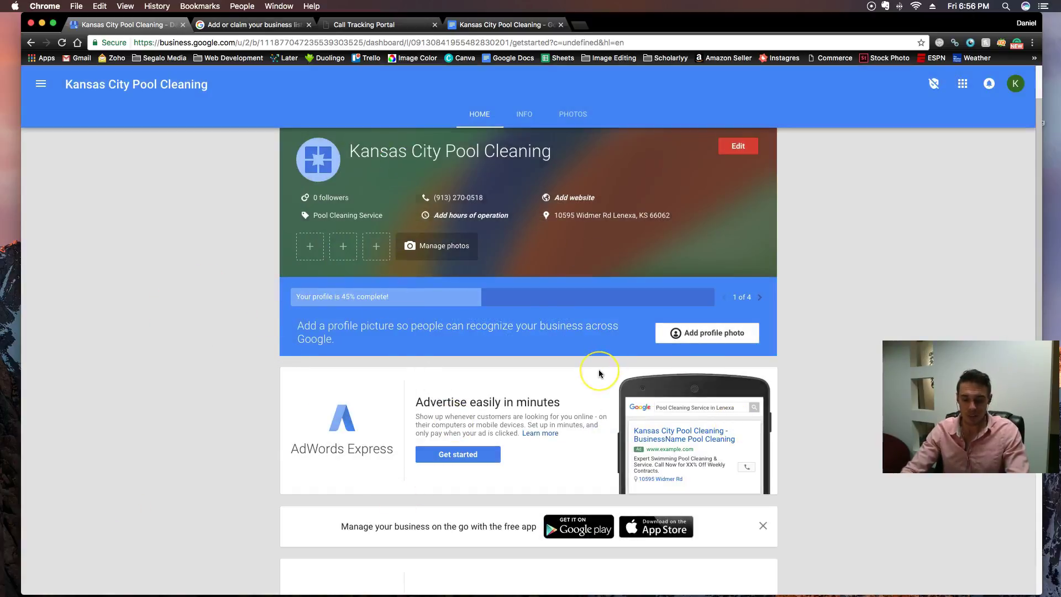
{"action": "left_click", "coordinate": [265, 278]}
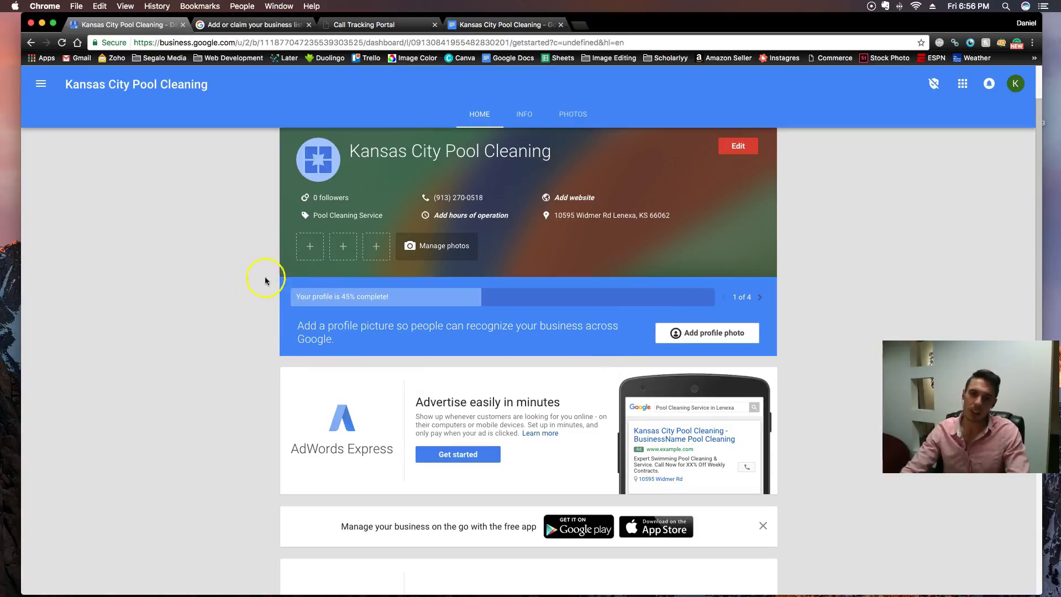